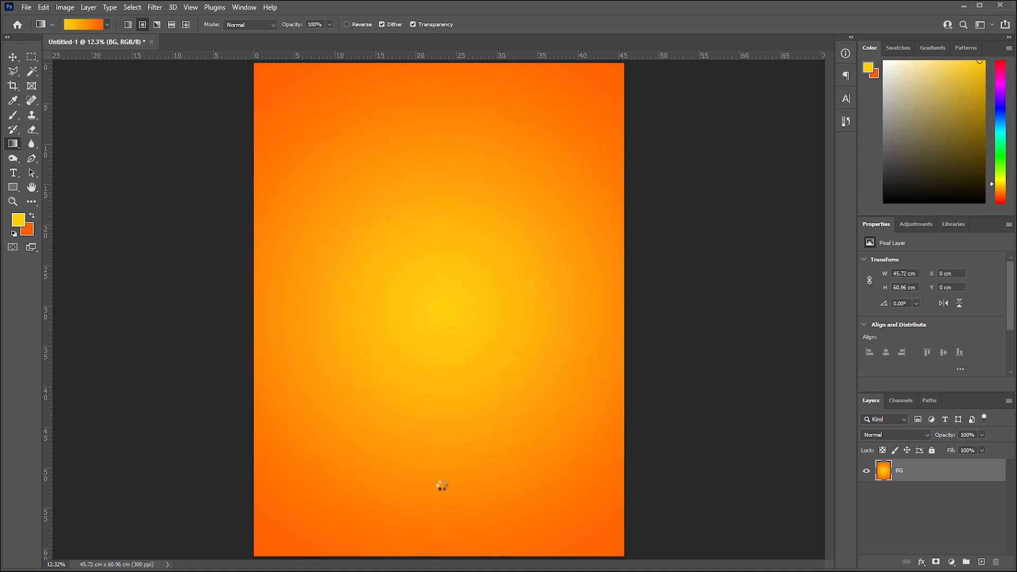
Step: Place the vineyard photo over the orange background, centred at the page's upper edge, about 26.6 cm wide by 39.9 cm high
drag(603, 557, 559, 485)
drag(509, 319, 510, 253)
drag(559, 424, 546, 401)
drag(513, 321, 514, 307)
drag(438, 383, 439, 404)
click(535, 24)
key(g)
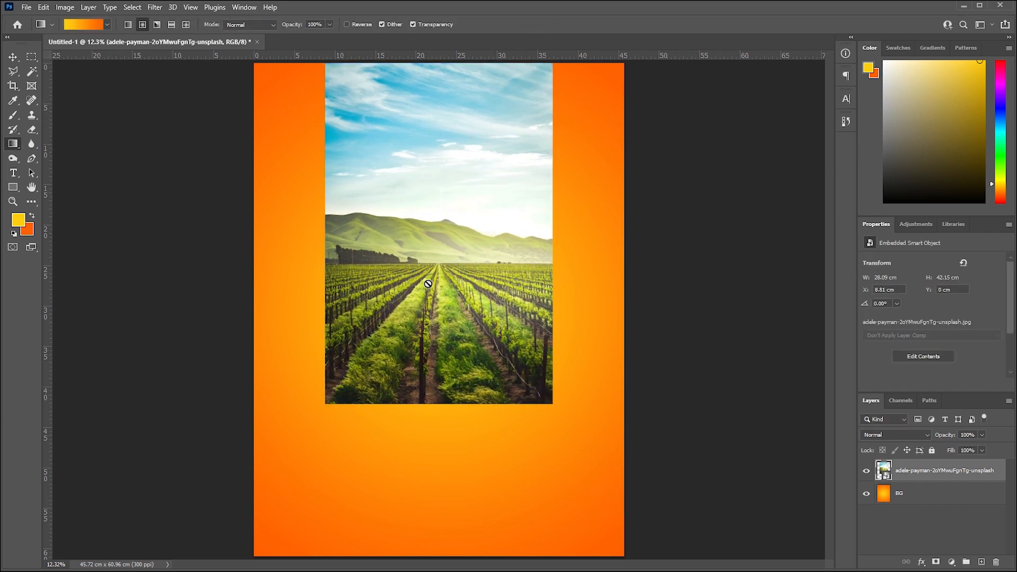
key(v)
key(ctrl+z)
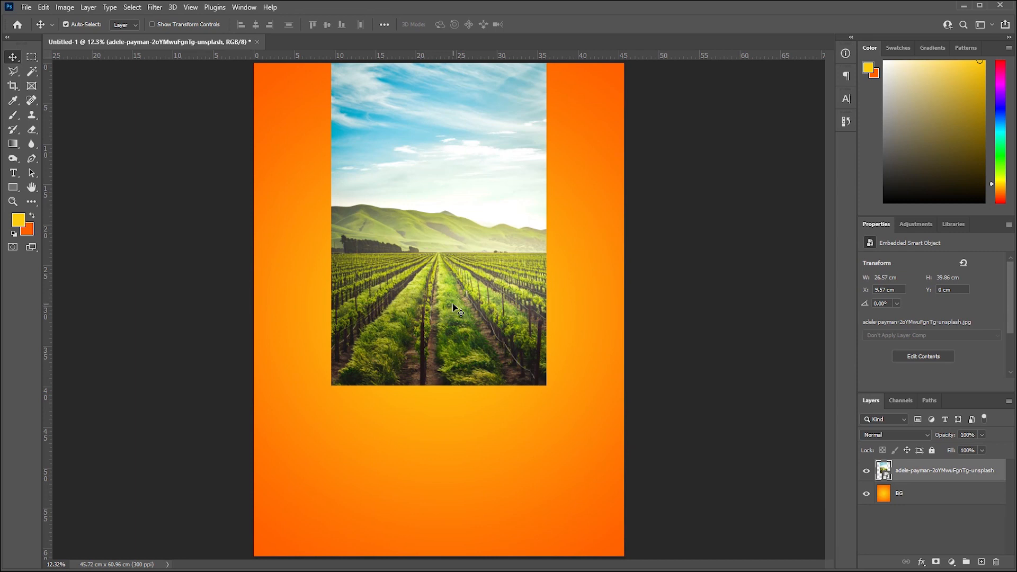
key(ctrl+t)
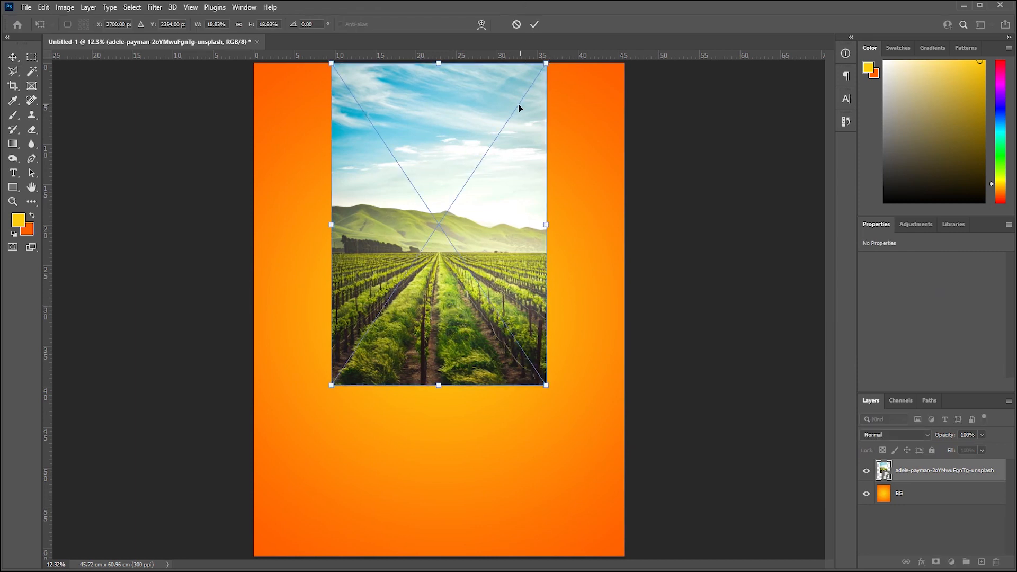
click(535, 24)
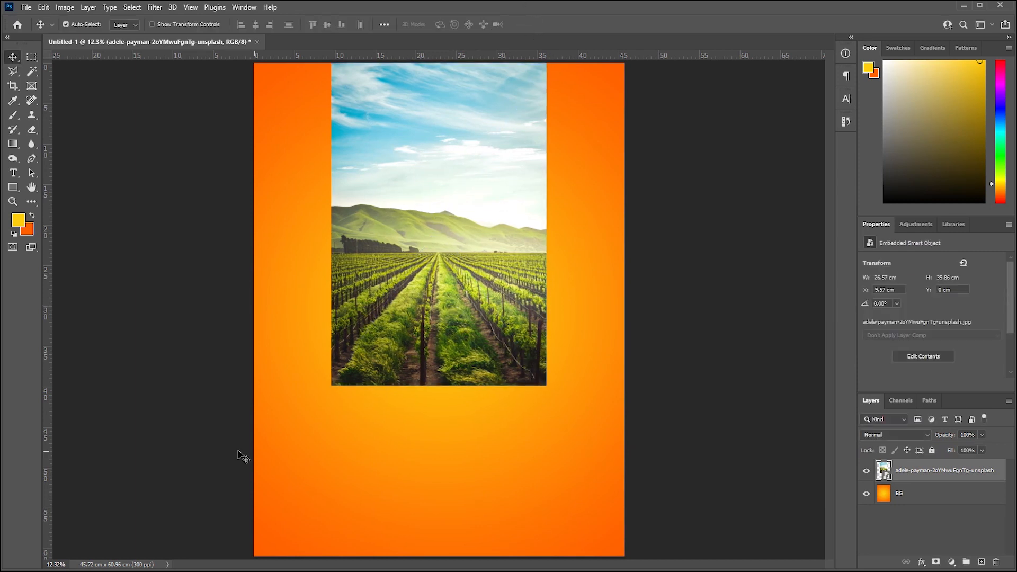
Step: Place the bottle image from the orange juice folder and scale it to about 94% in the centre of the poster
key(alt+Tab)
drag(486, 199, 431, 491)
drag(624, 62, 612, 69)
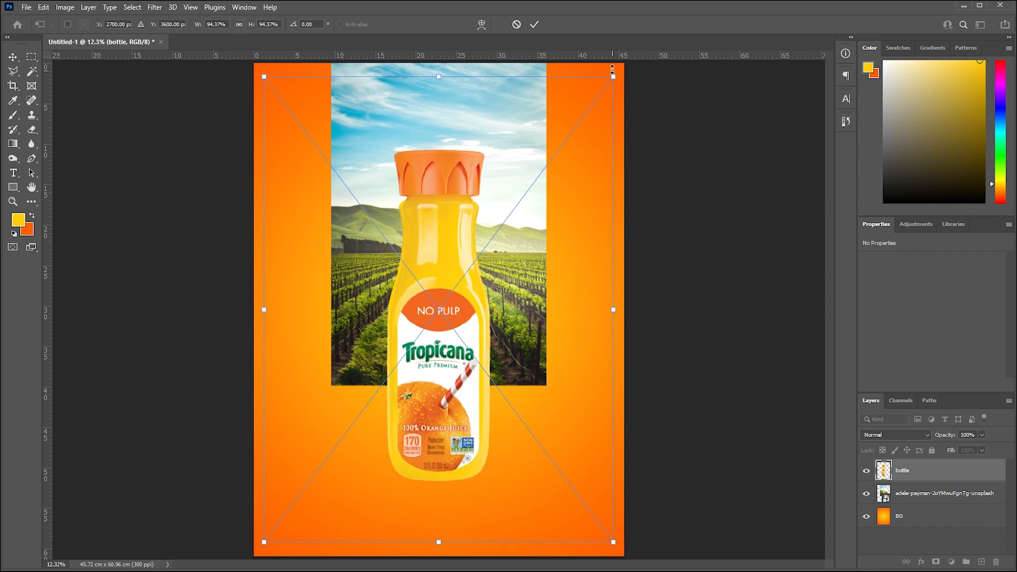
click(534, 24)
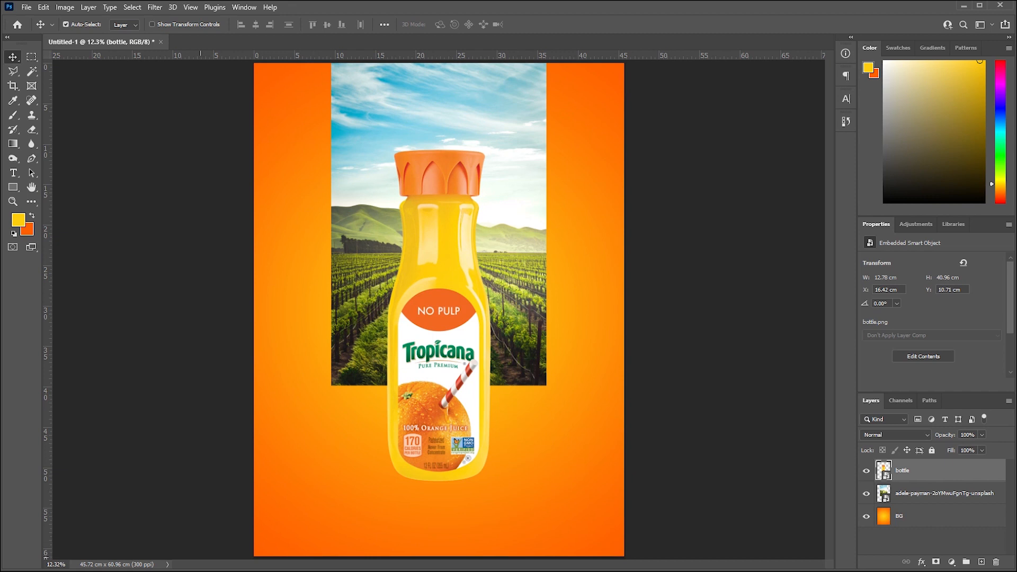
Step: Place the orange 1 image, enlarge it to about 248% beside the bottle's lower left, and move its layer beneath the bottle
key(alt+Tab)
drag(534, 201, 451, 503)
drag(464, 288, 540, 217)
drag(512, 283, 397, 429)
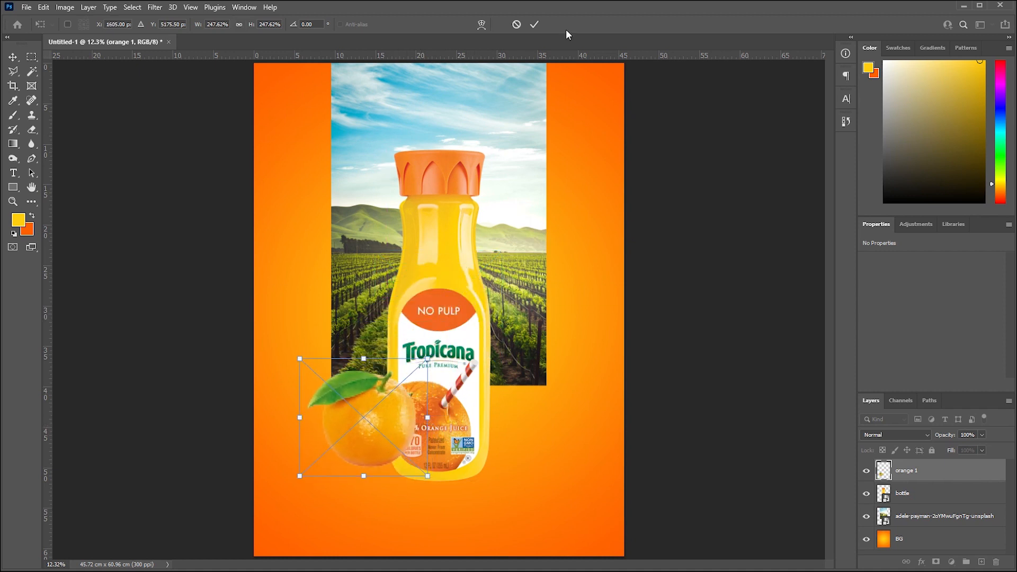
click(535, 24)
drag(901, 469, 911, 501)
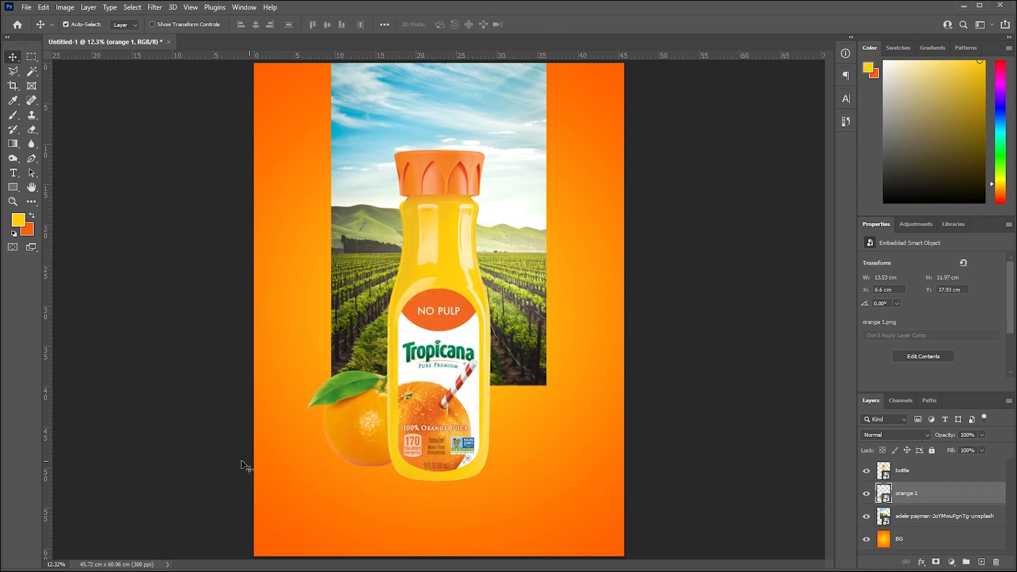
Step: Place the orange slice image, flip it horizontally at the bottle's lower right, and bring its layer above the bottle
key(alt+Tab)
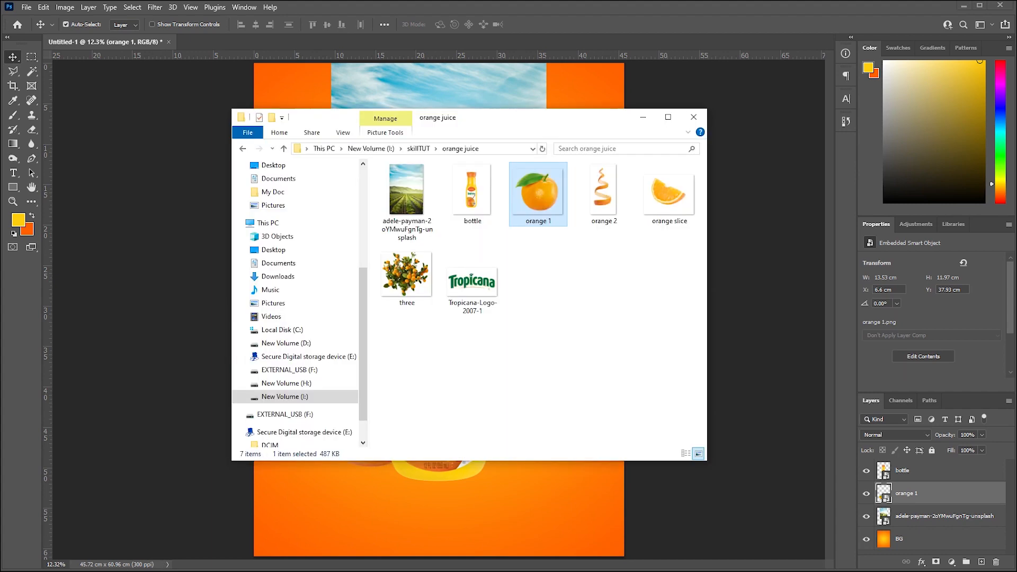
drag(669, 196, 503, 529)
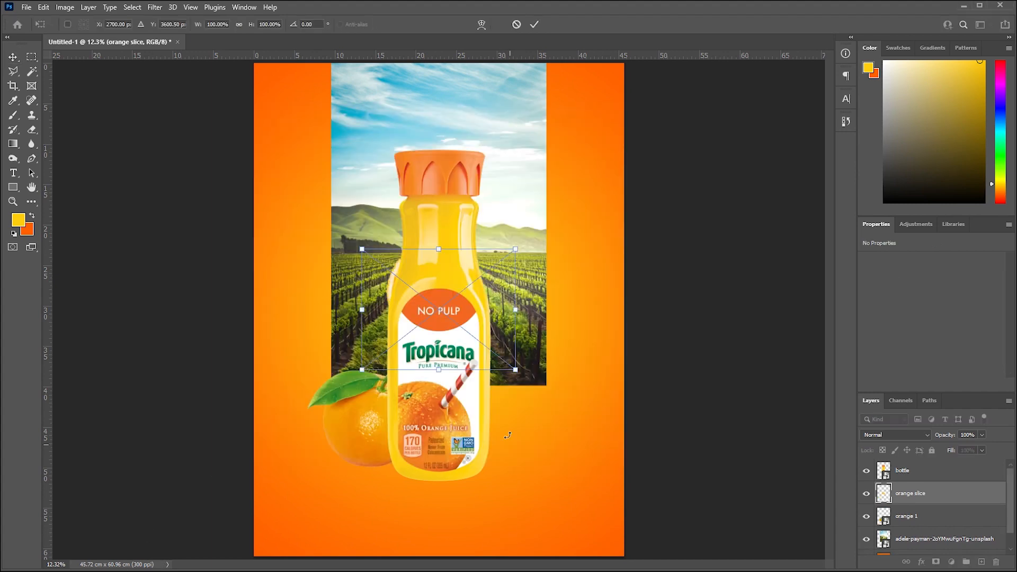
right_click(471, 334)
click(511, 501)
drag(485, 296, 520, 420)
key(Return)
key(ctrl+bracketright)
drag(508, 463, 513, 463)
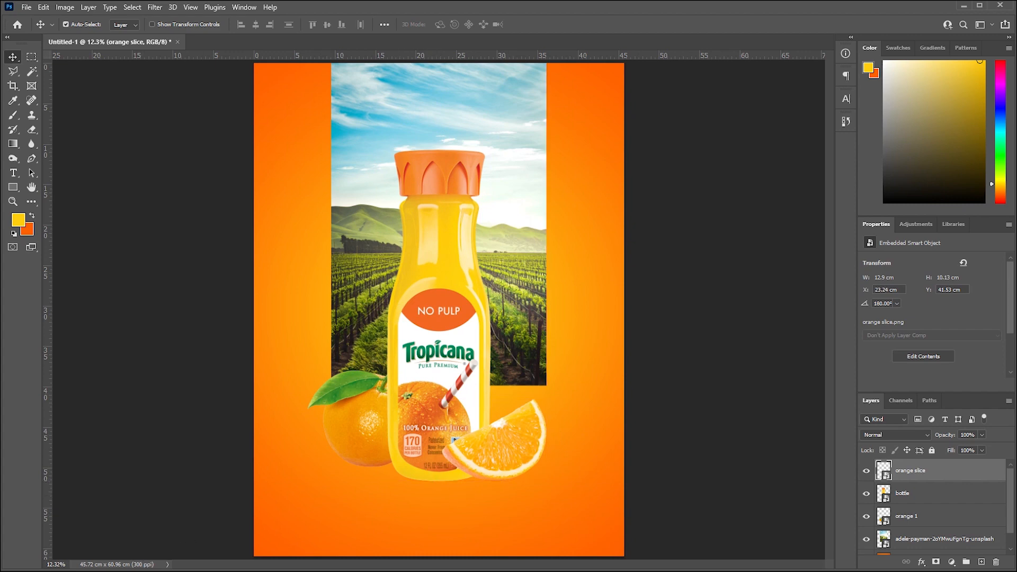
Step: Place the orange tree image named three in the poster's upper left corner and duplicate it into the upper right corner
key(alt+Tab)
drag(406, 276, 466, 491)
drag(510, 325, 272, 141)
click(534, 24)
drag(268, 144, 732, 125)
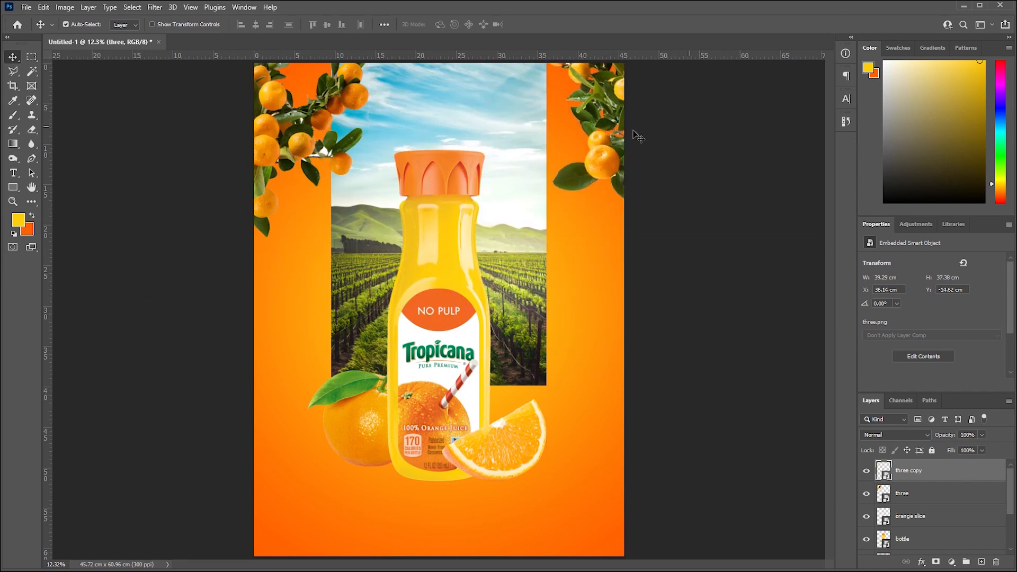
drag(304, 127, 283, 146)
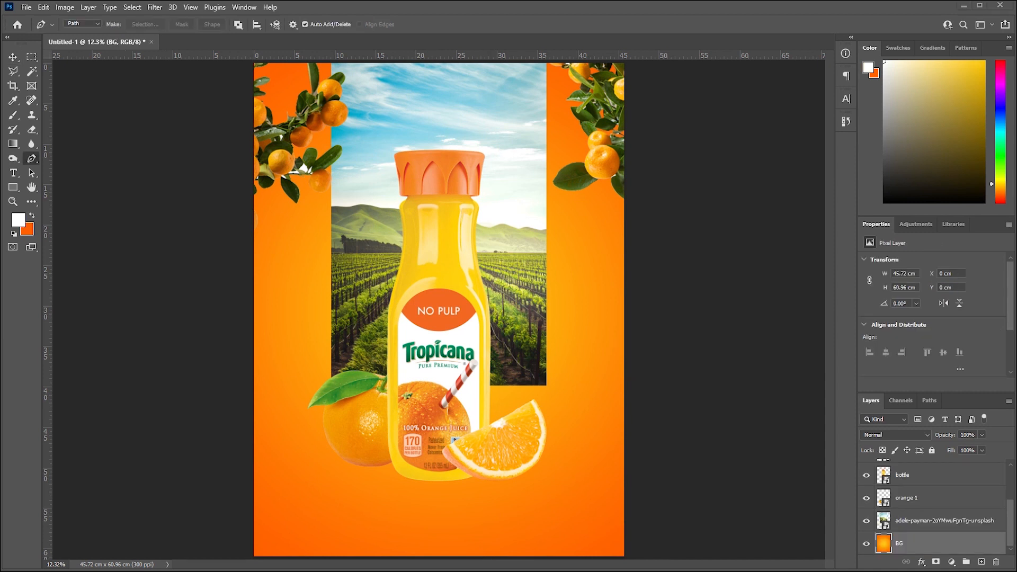
Step: Draw a four-point path covering the area left of the vineyard photo with the Pen tool and convert it to a white shape layer
click(326, 65)
click(325, 392)
click(240, 439)
click(249, 62)
click(326, 65)
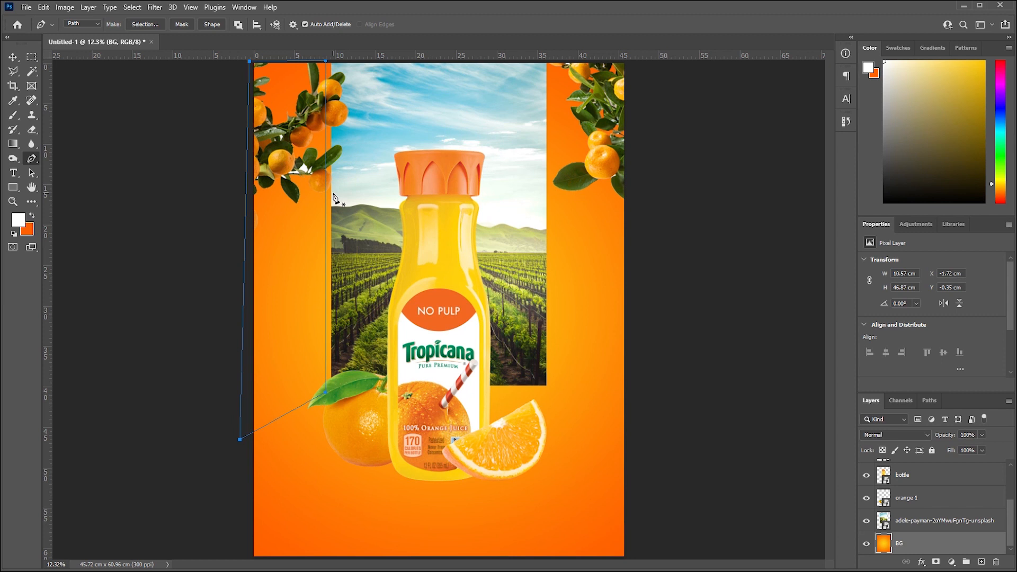
click(221, 26)
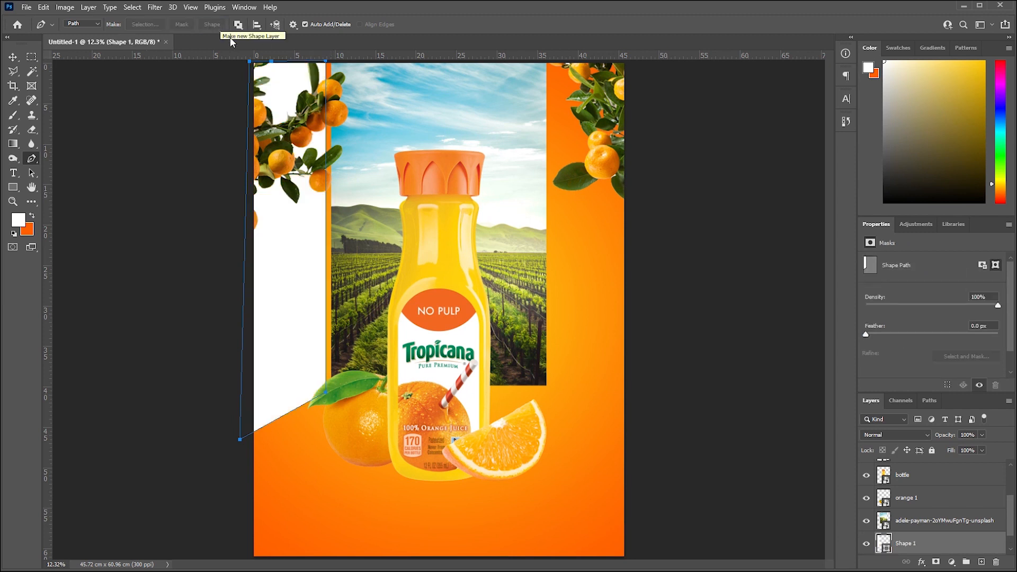
Step: Convert the white shape to a smart object and start a Tilt-Shift blur on it
click(13, 57)
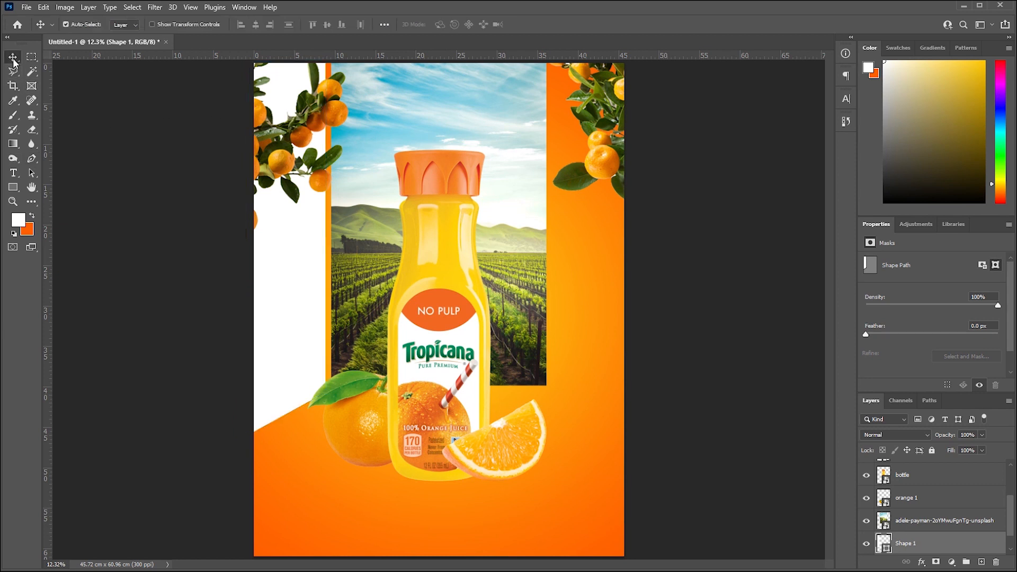
click(155, 6)
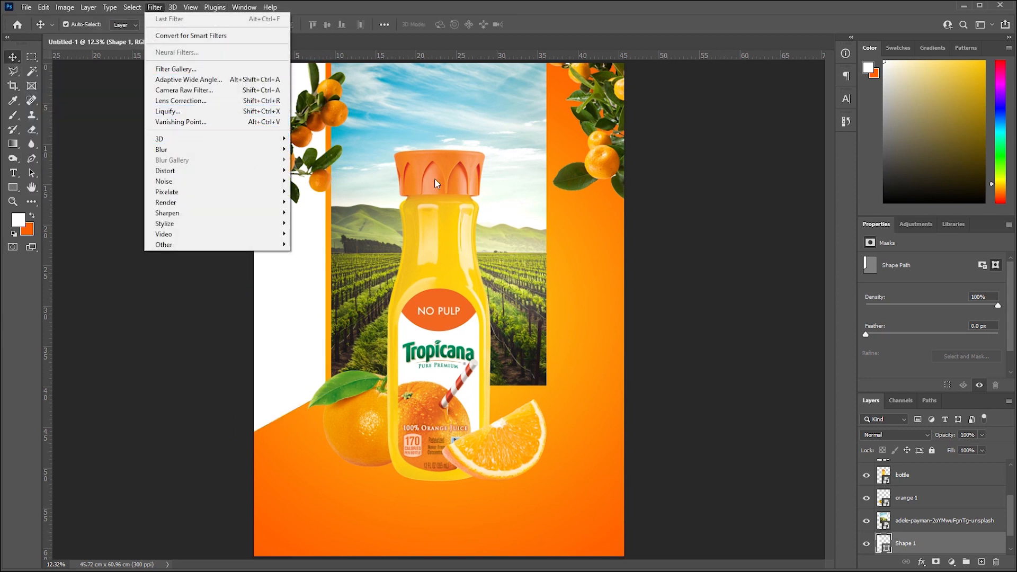
click(745, 312)
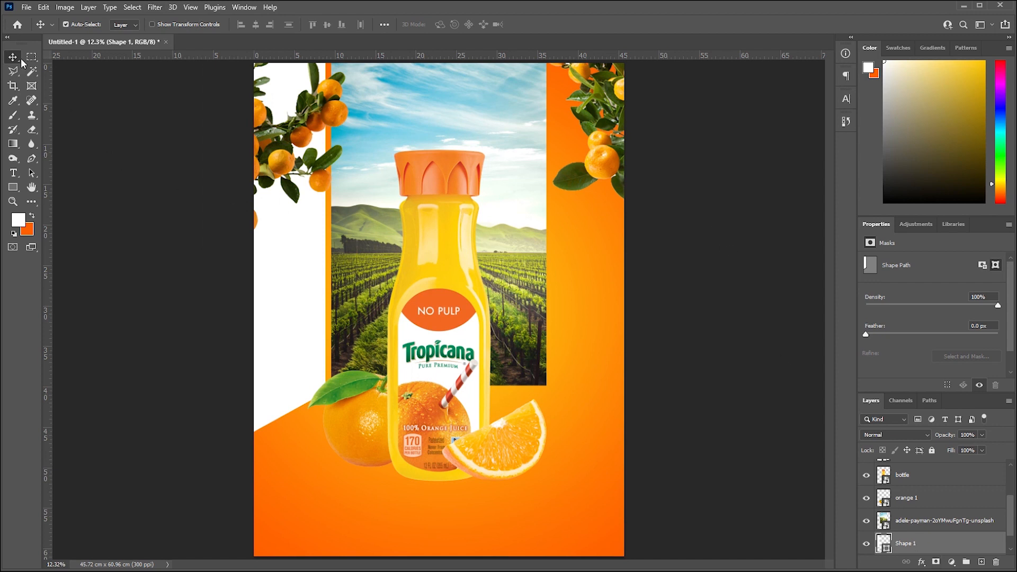
click(155, 7)
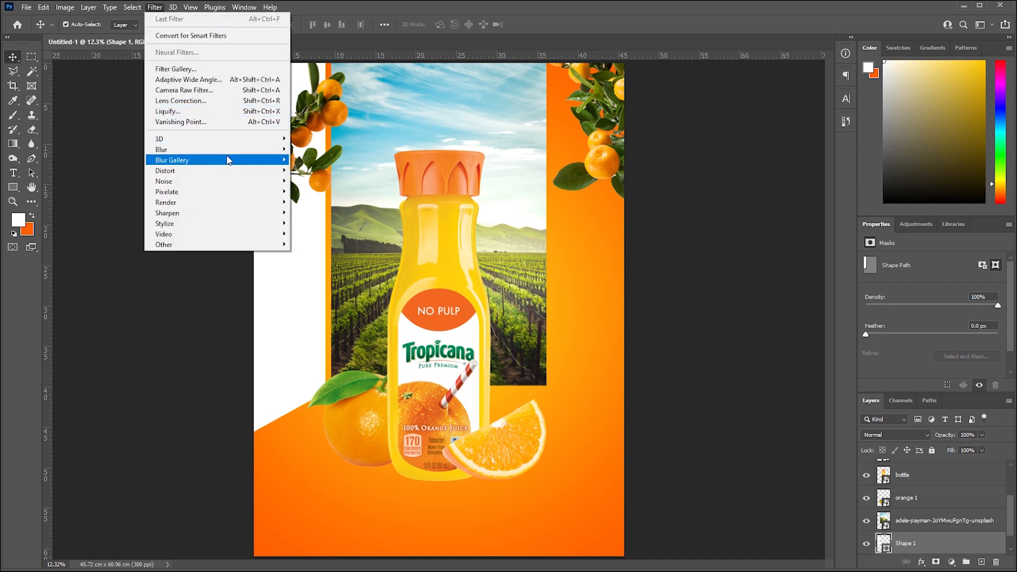
mouse_move(228, 160)
click(314, 181)
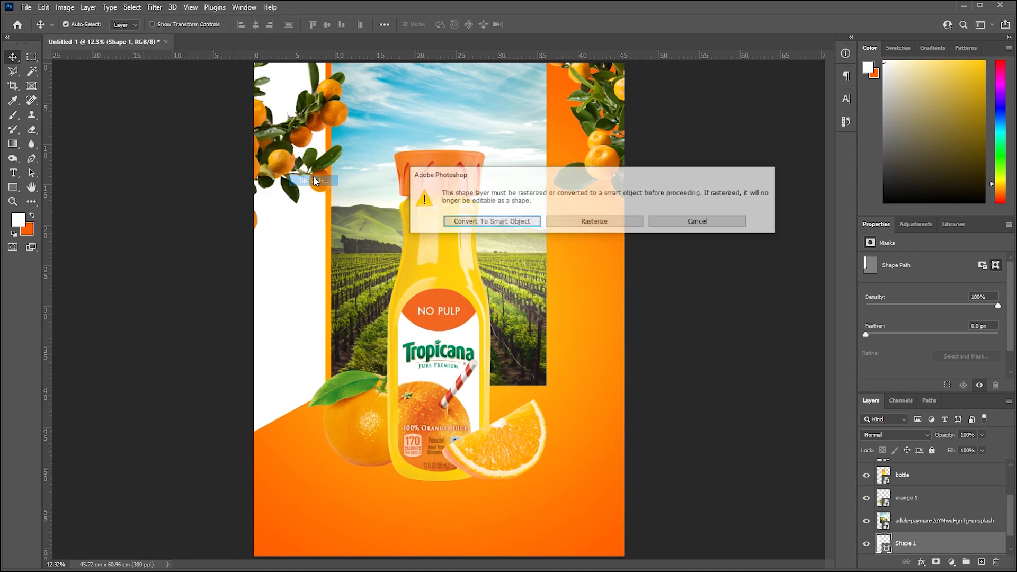
click(538, 225)
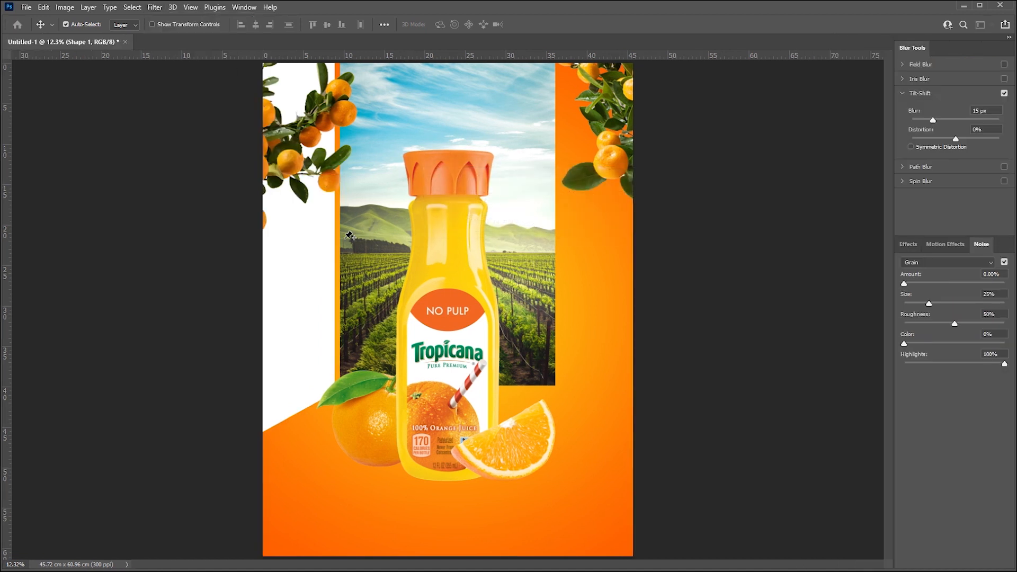
Step: Apply the Tilt-Shift with vertical guide lines over the vineyard photo and a blur of about 392 px, bringing the outer limit closer
drag(448, 260, 384, 299)
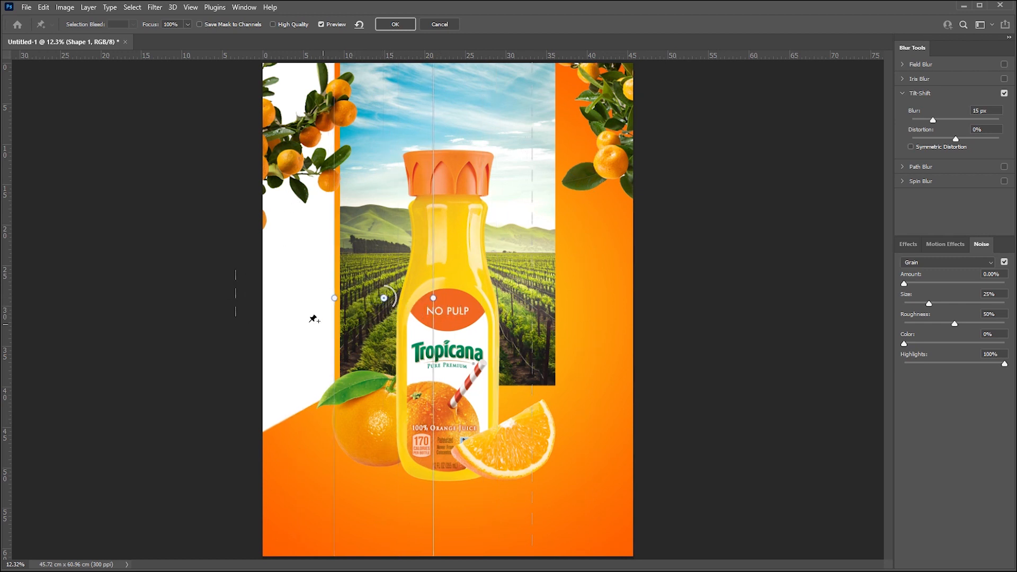
drag(394, 299, 382, 295)
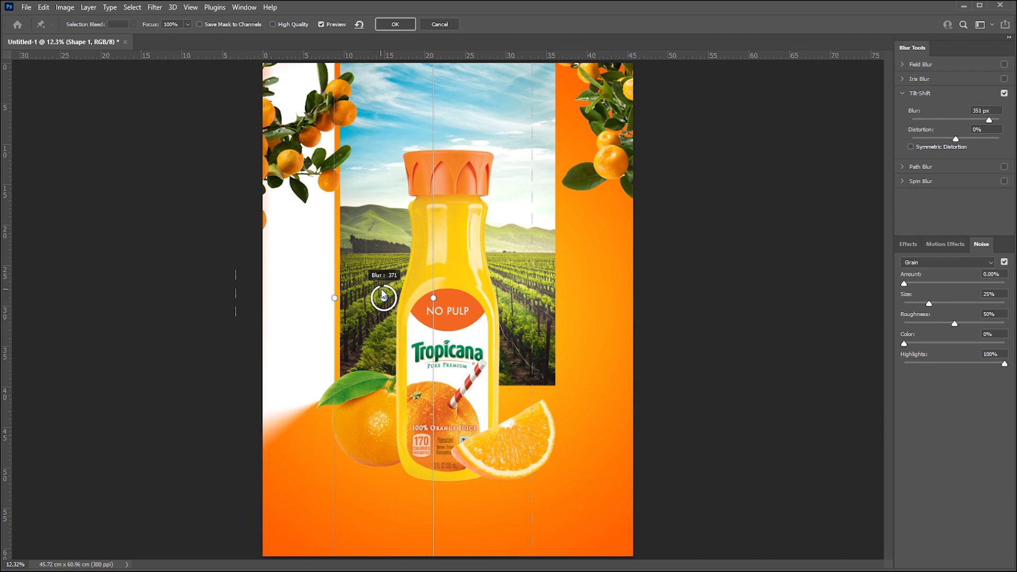
drag(236, 296, 256, 299)
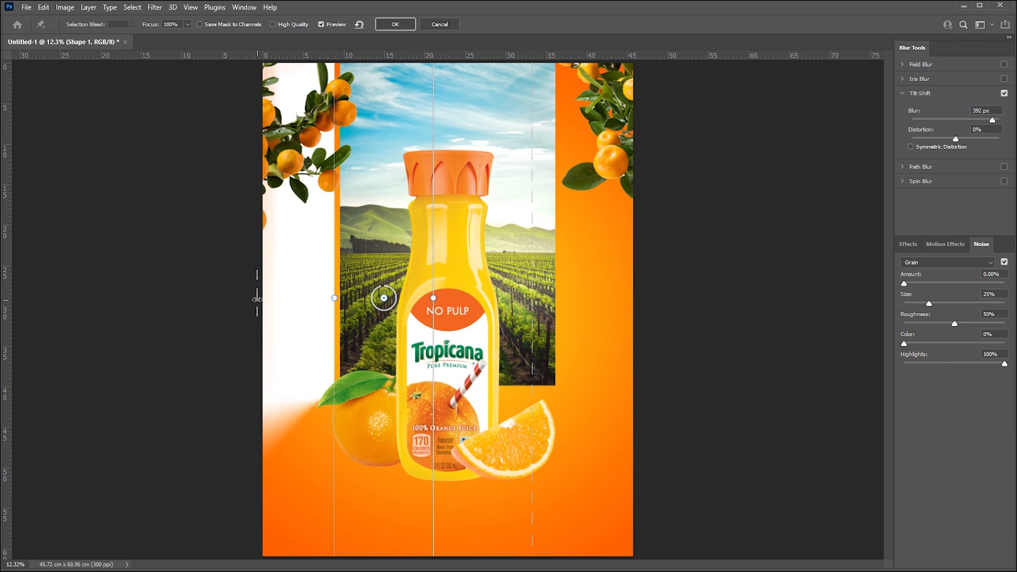
click(407, 24)
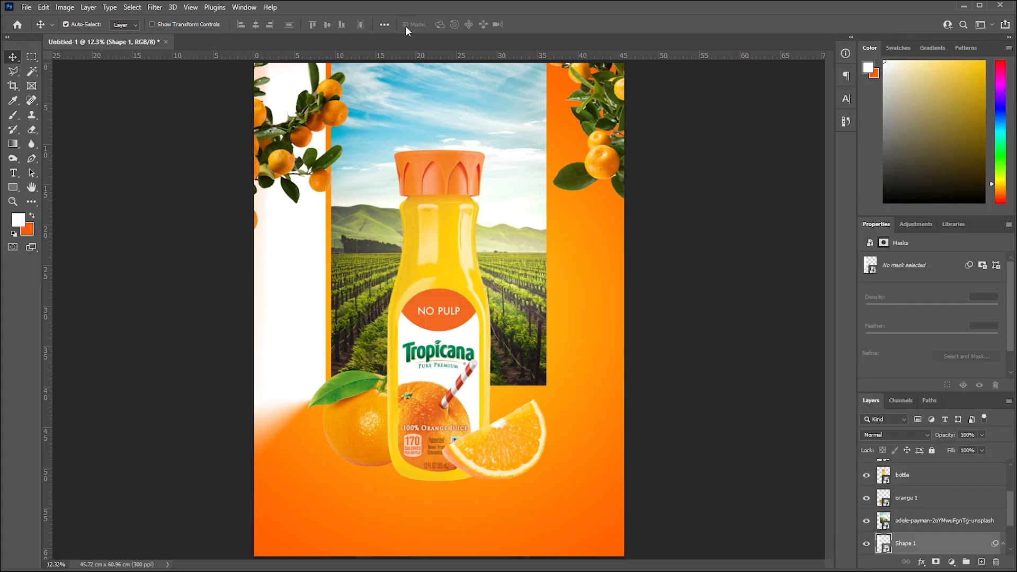
Step: Duplicate the blurred white panel, flip the copy horizontally, and align it along the vineyard photo's right side
drag(297, 264, 526, 265)
key(ctrl+t)
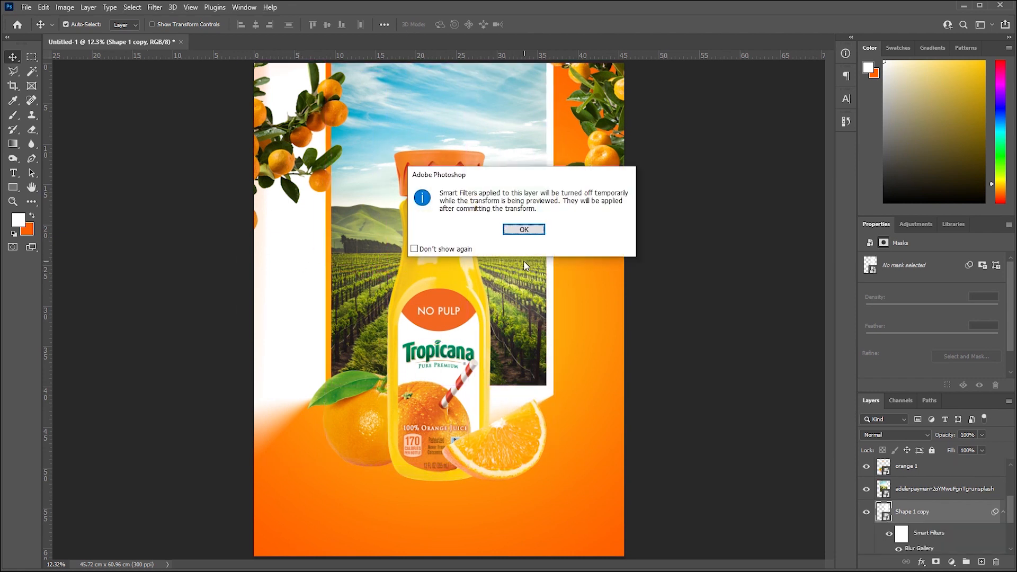
click(540, 232)
right_click(540, 230)
click(580, 404)
drag(530, 365, 626, 393)
click(535, 24)
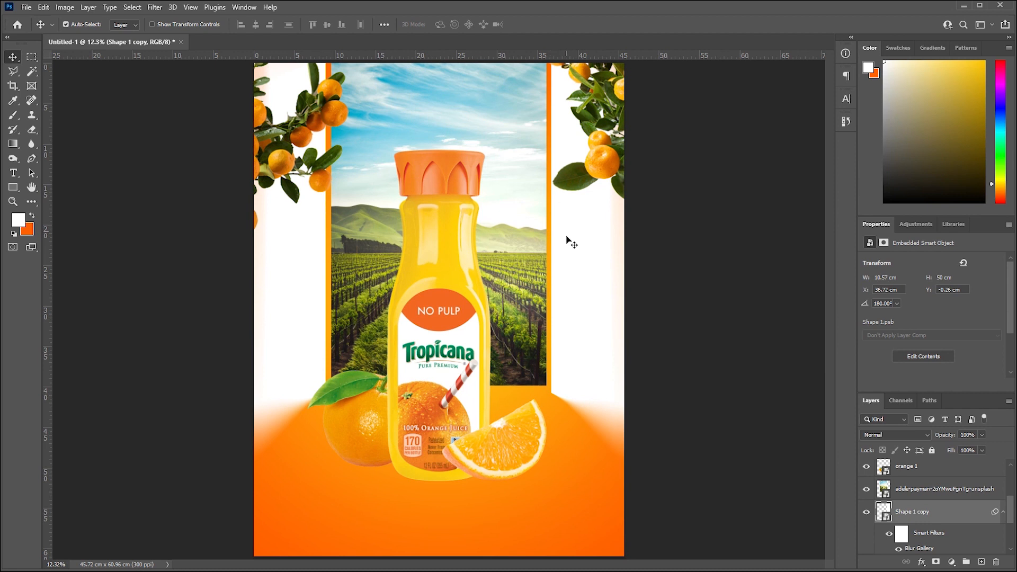
drag(581, 322, 580, 317)
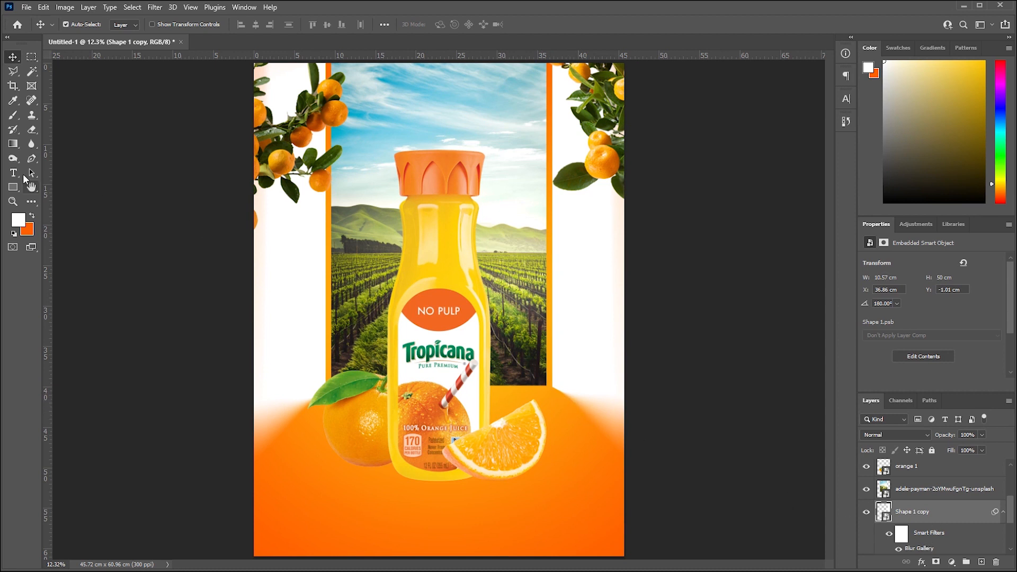
Step: Rasterize the right white panel and erase its outer edge with one straight, soft vertical stroke
click(32, 130)
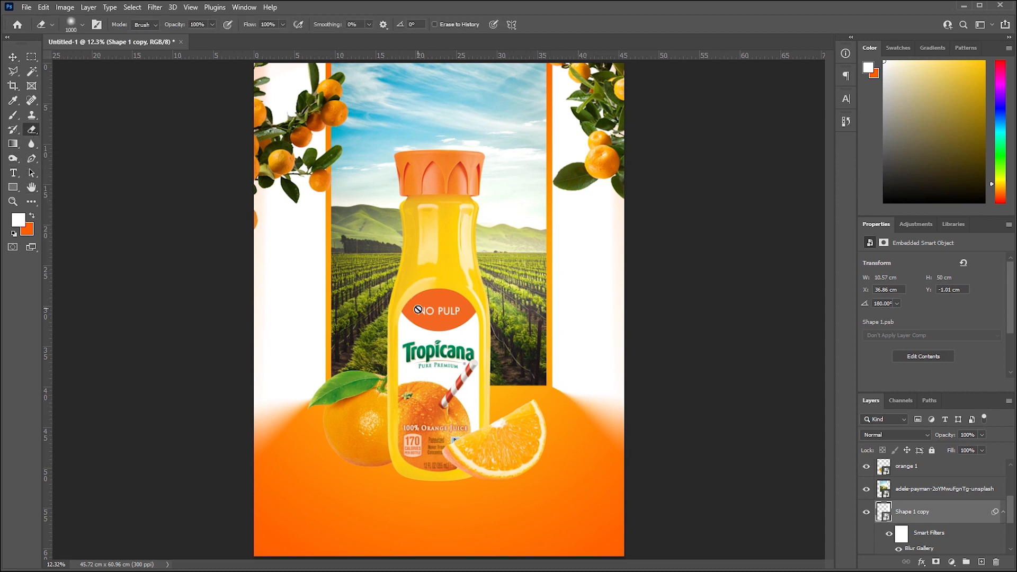
click(609, 343)
key(Return)
click(620, 450)
shift+click(621, 69)
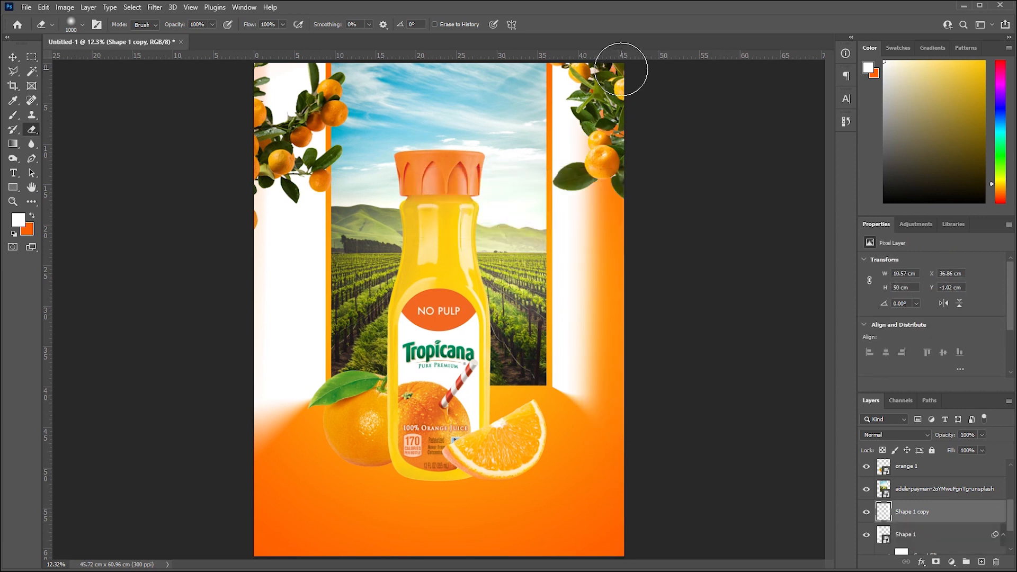
Step: Rasterize the left white panel and softly erase its outer edge with a straight vertical stroke
click(916, 534)
click(284, 364)
key(Return)
click(261, 434)
shift+click(261, 70)
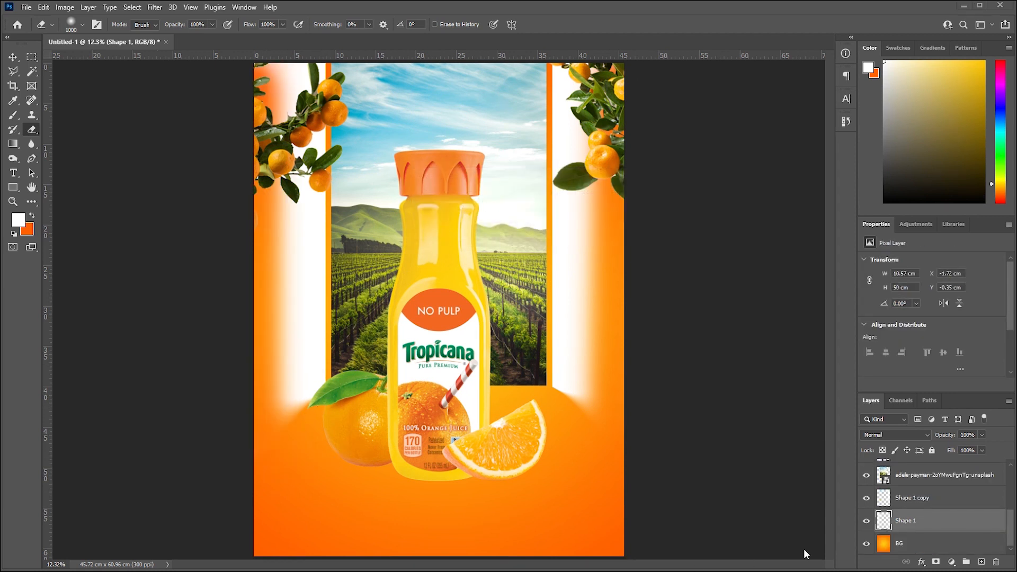
Step: Give the left white panel a Linear Dodge (Add) Outer Glow with size 106 px and reduced jitter, and copy the effect to Shape 1 copy
click(925, 563)
click(936, 552)
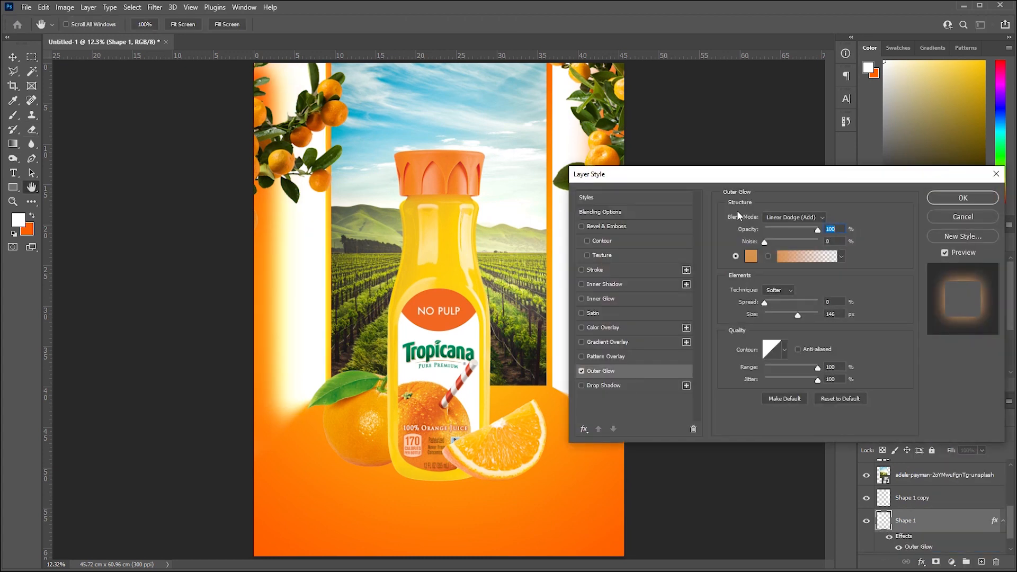
drag(799, 314, 790, 311)
click(831, 379)
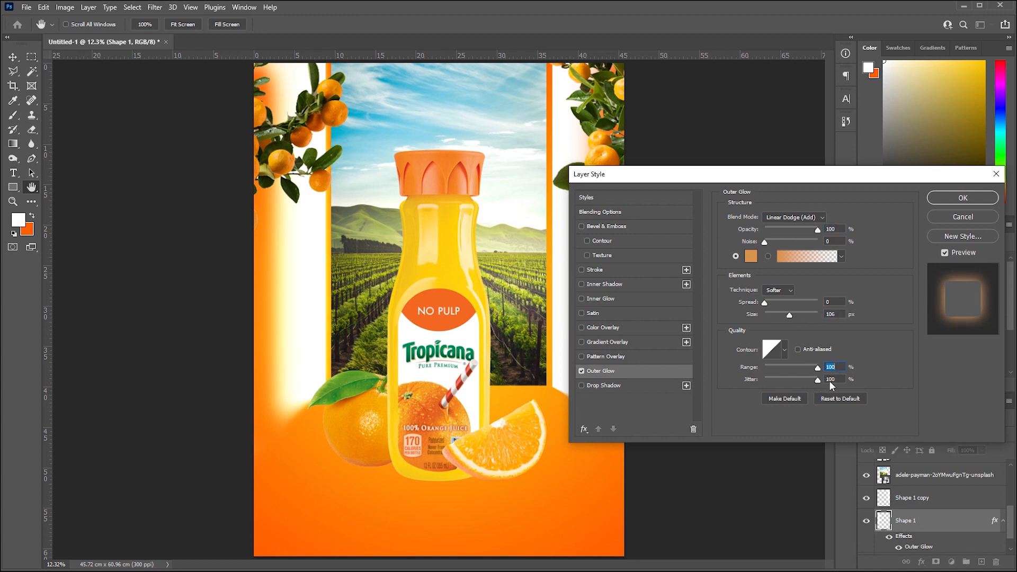
drag(816, 380, 774, 381)
drag(774, 383, 789, 383)
click(961, 198)
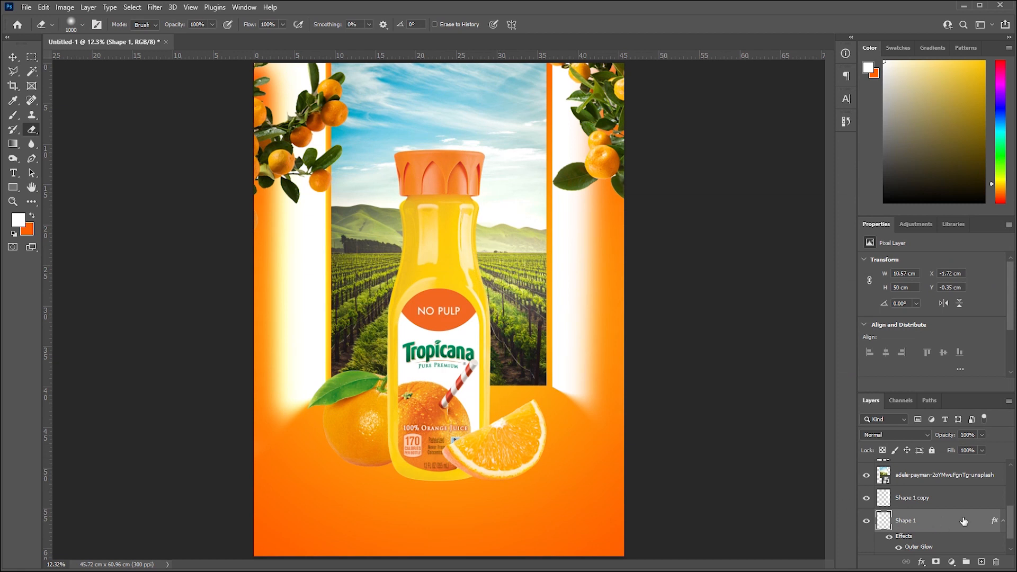
drag(993, 524, 989, 505)
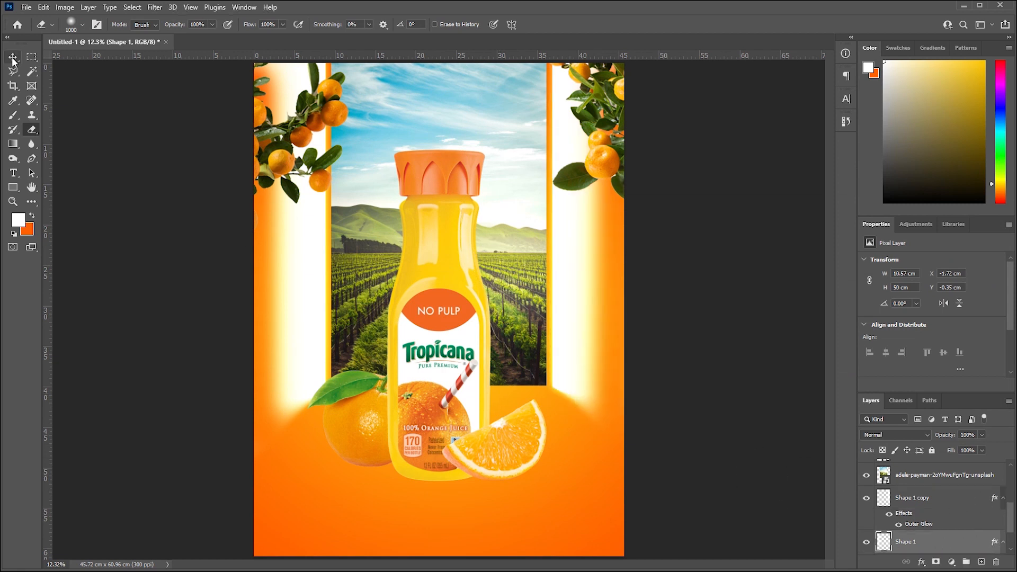
Step: Draw a white rectangle about 3277 by 845 px directly beneath the vineyard photo, spanning its width
key(v)
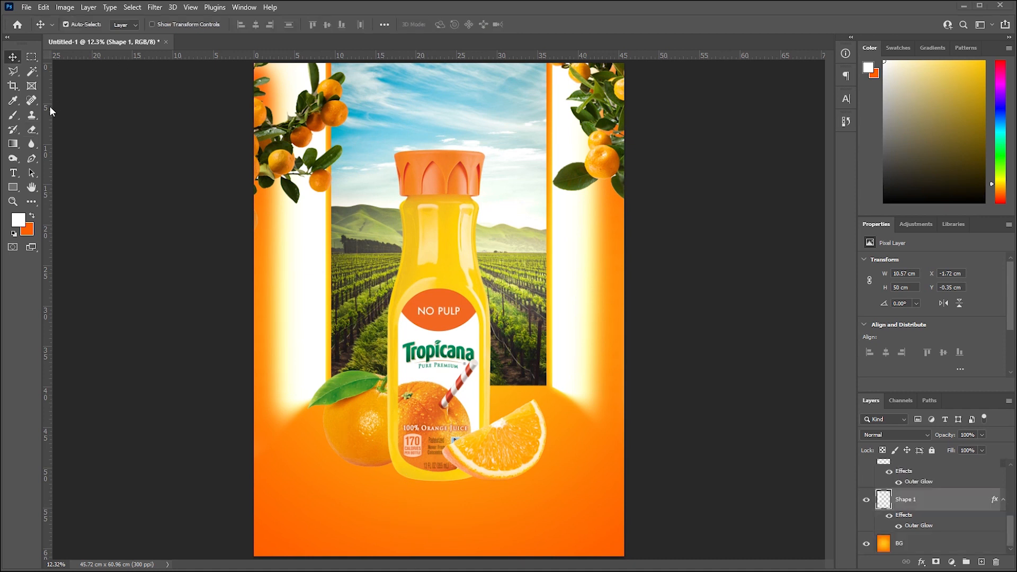
click(13, 187)
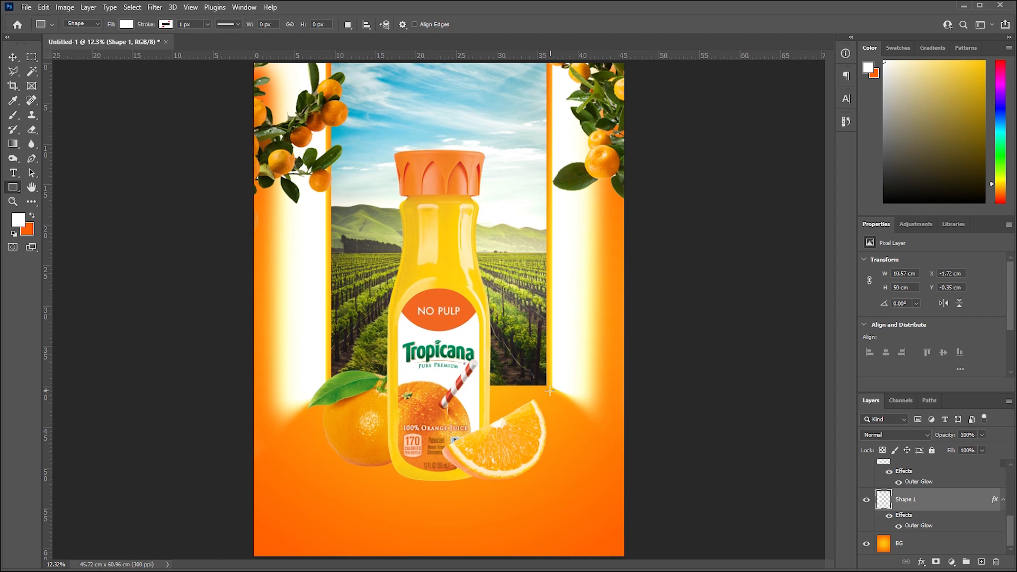
drag(549, 389, 326, 446)
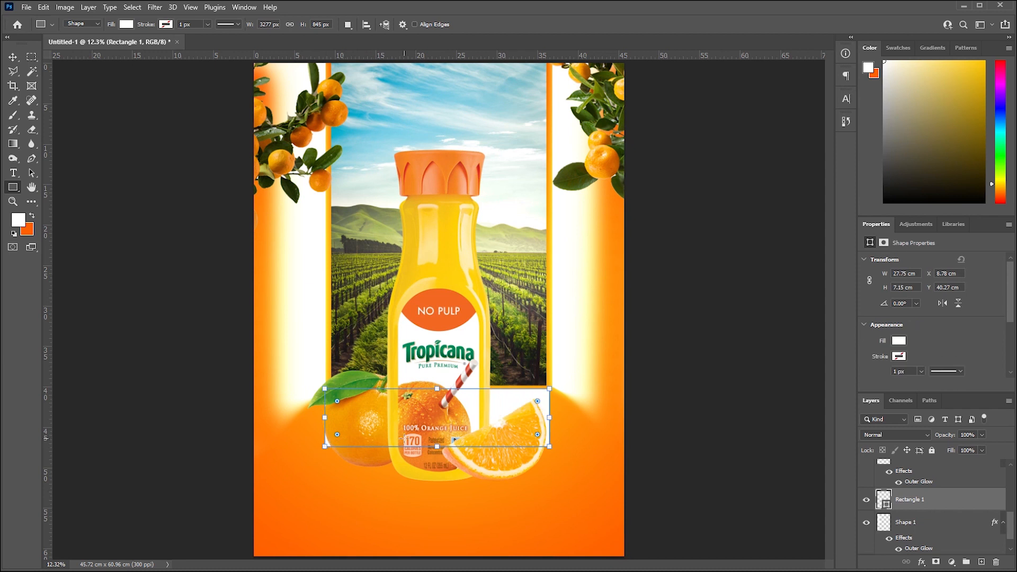
Step: Transform the white rectangle in perspective into a floor, widening its lower edge to nearly the poster's full width, and convert it to a regular path
click(13, 58)
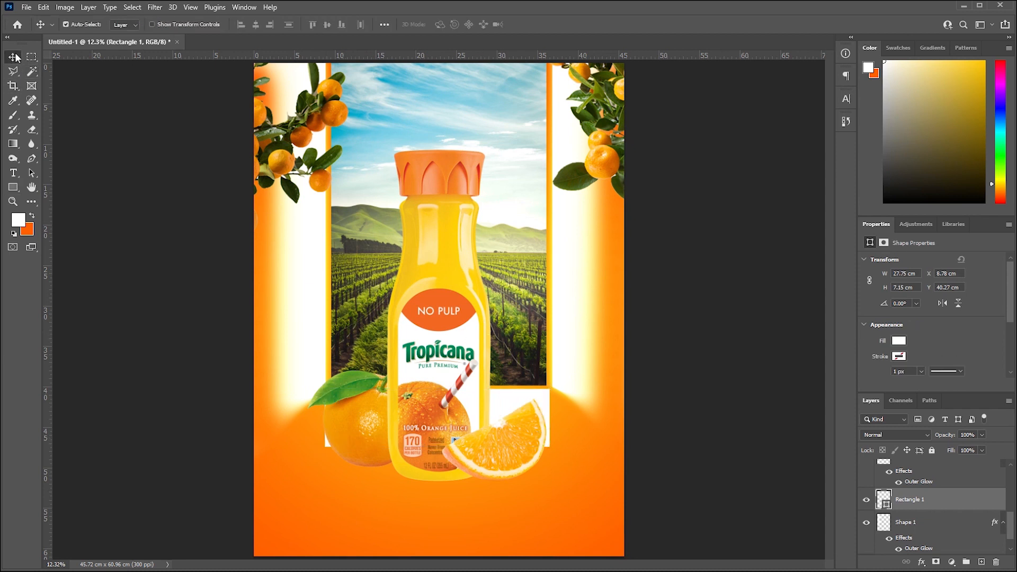
key(ctrl+t)
right_click(522, 394)
click(544, 454)
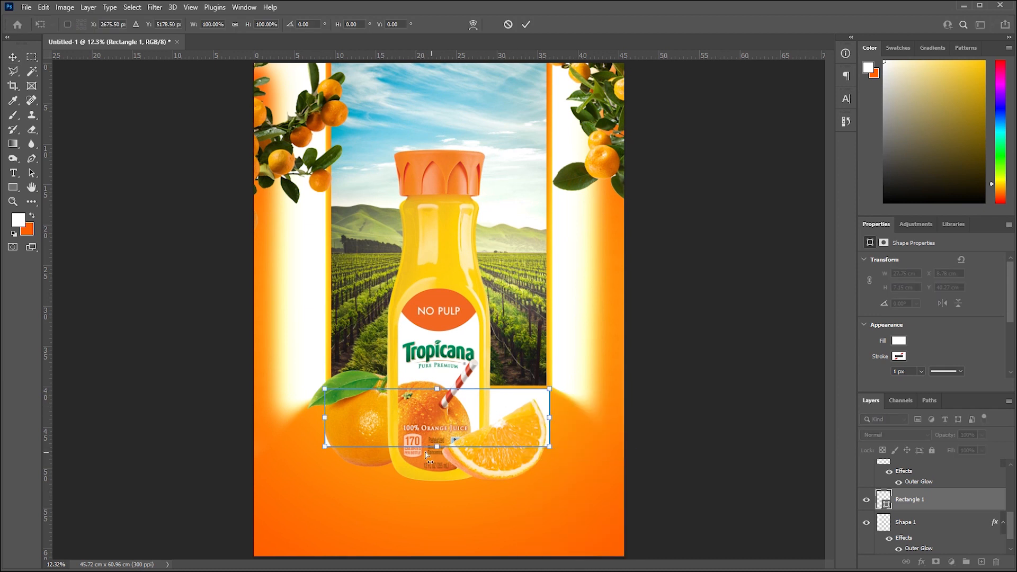
drag(435, 447, 463, 445)
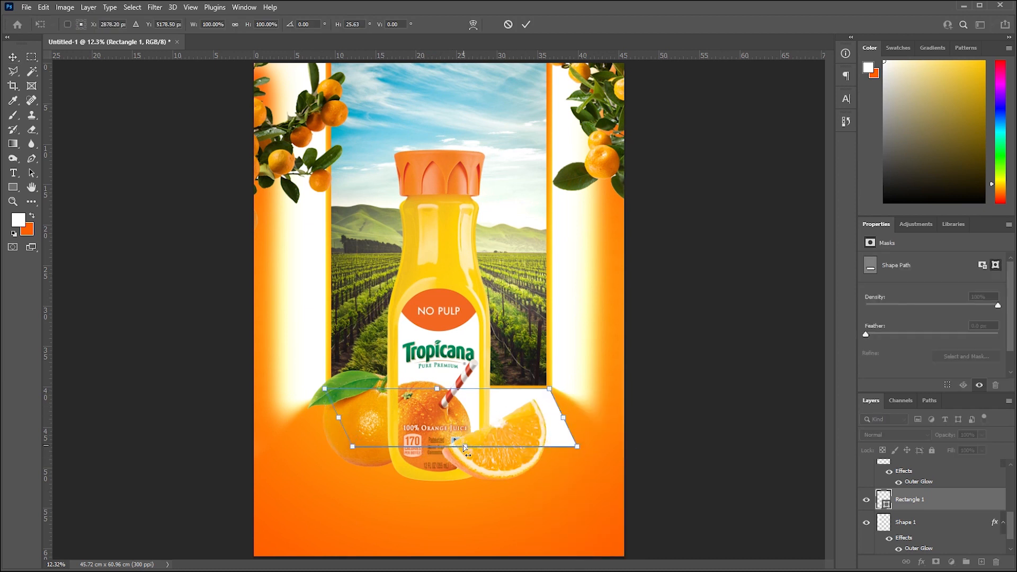
key(ctrl+z)
drag(549, 447, 619, 437)
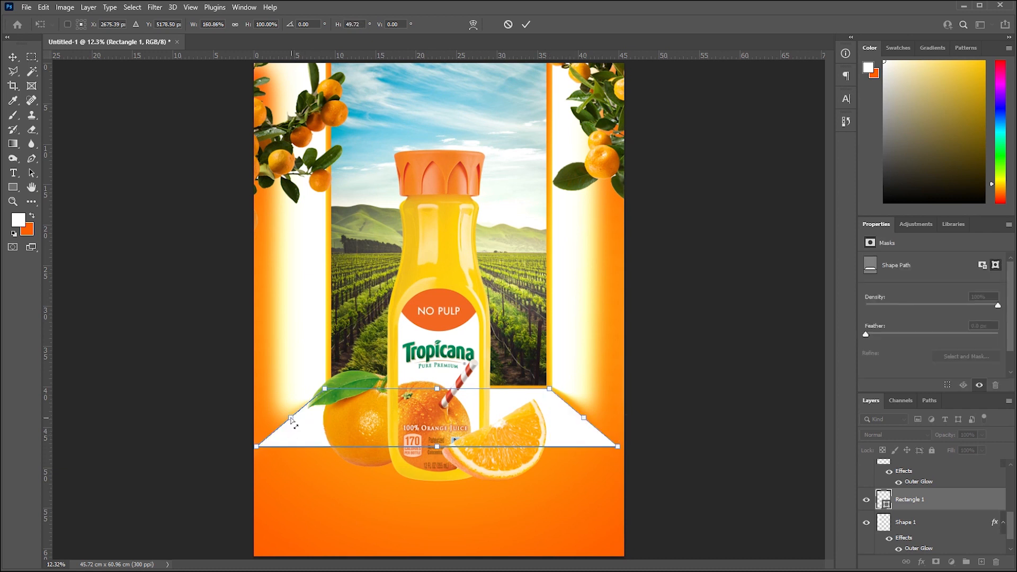
click(528, 24)
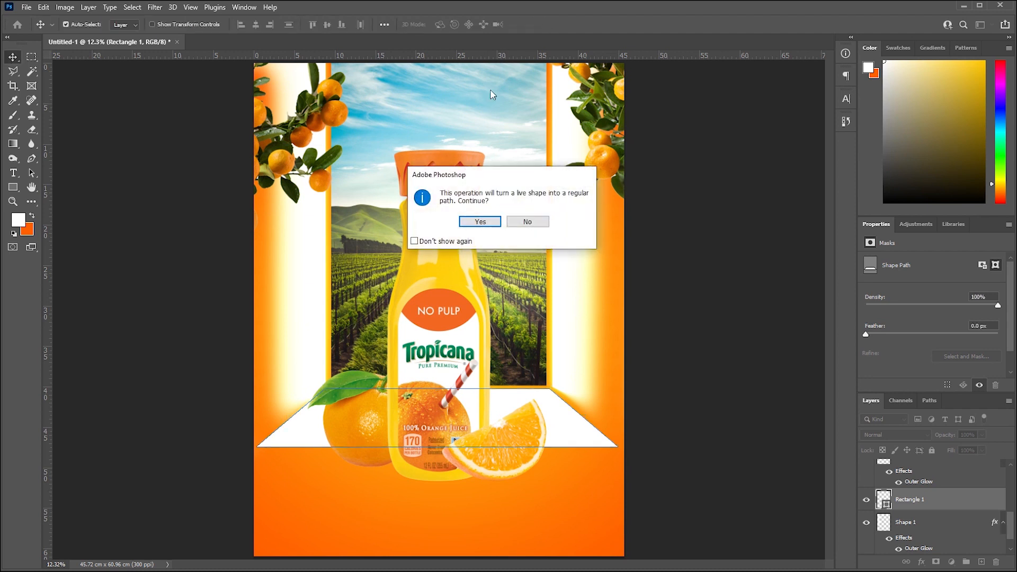
click(479, 221)
drag(520, 405, 520, 405)
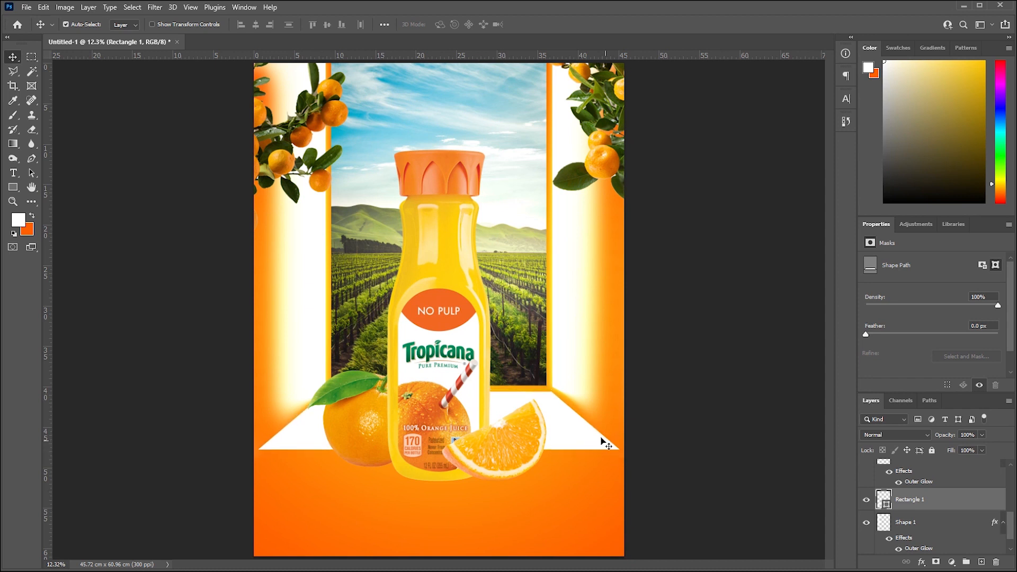
Step: Convert the white floor to a smart object, soften it with a Tilt-Shift blur, and copy Shape 1's Outer Glow to it
click(154, 7)
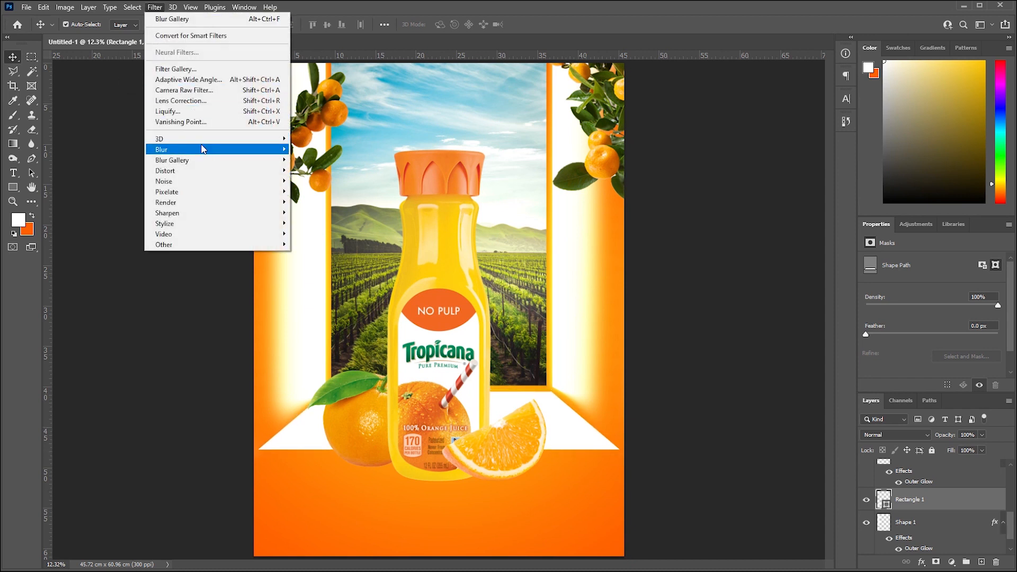
mouse_move(206, 160)
click(313, 180)
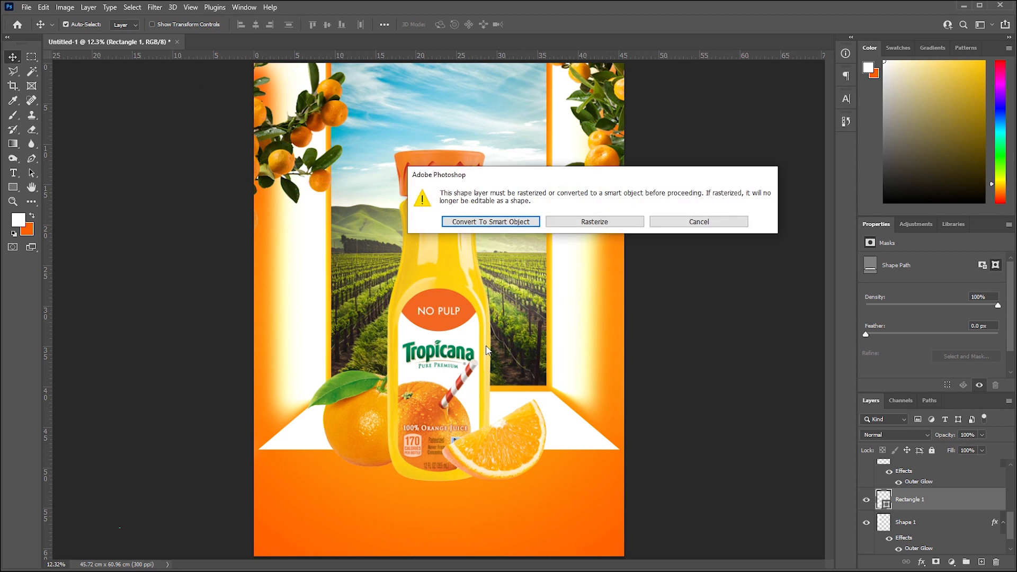
click(490, 224)
drag(447, 296, 447, 339)
drag(478, 483, 471, 451)
click(397, 25)
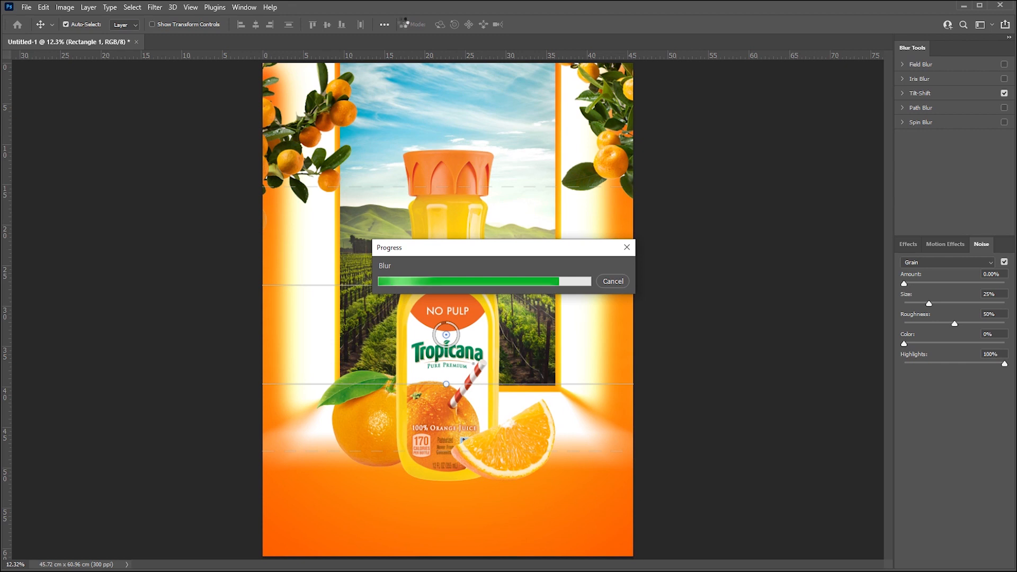
scroll(911, 535, down, 1)
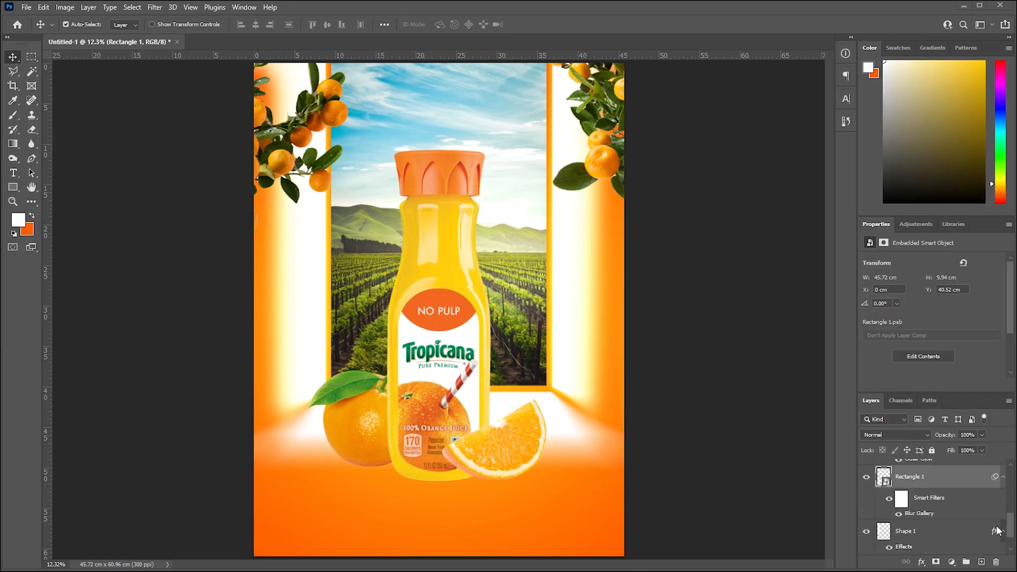
drag(994, 533, 985, 482)
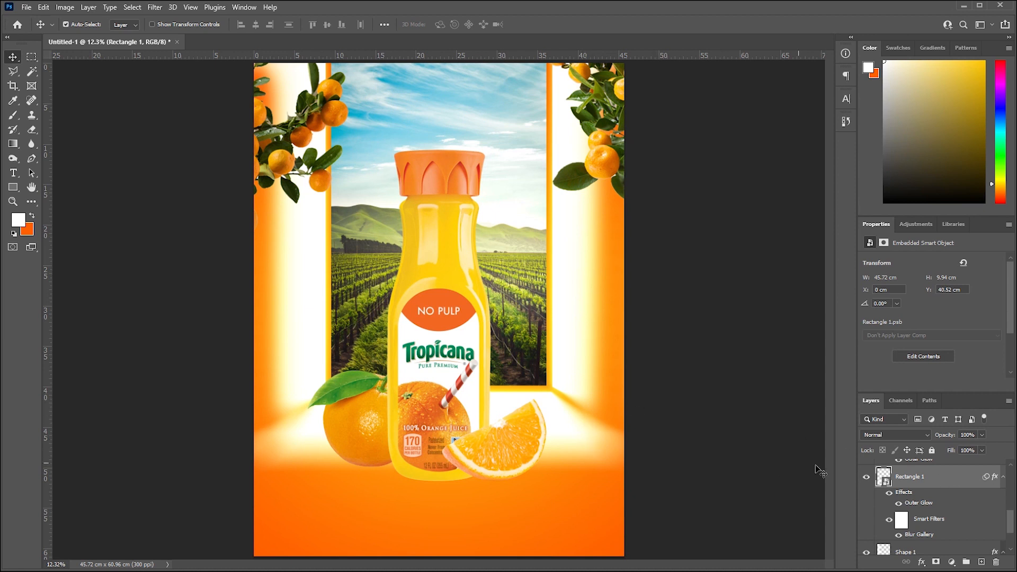
Step: Rasterize the floor layer and softly erase its lower edge with one horizontal stroke across the poster
click(33, 130)
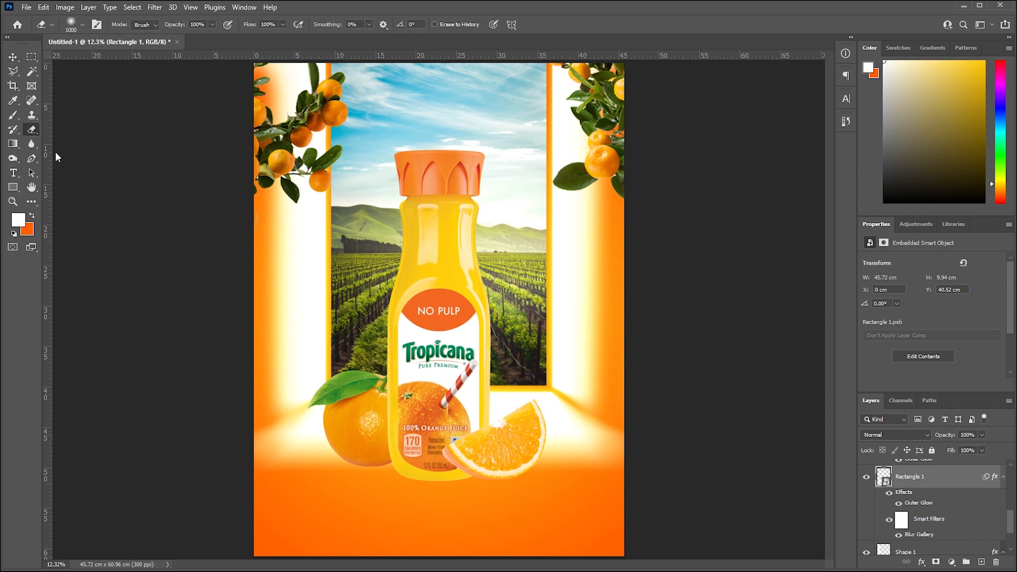
click(566, 441)
key(Return)
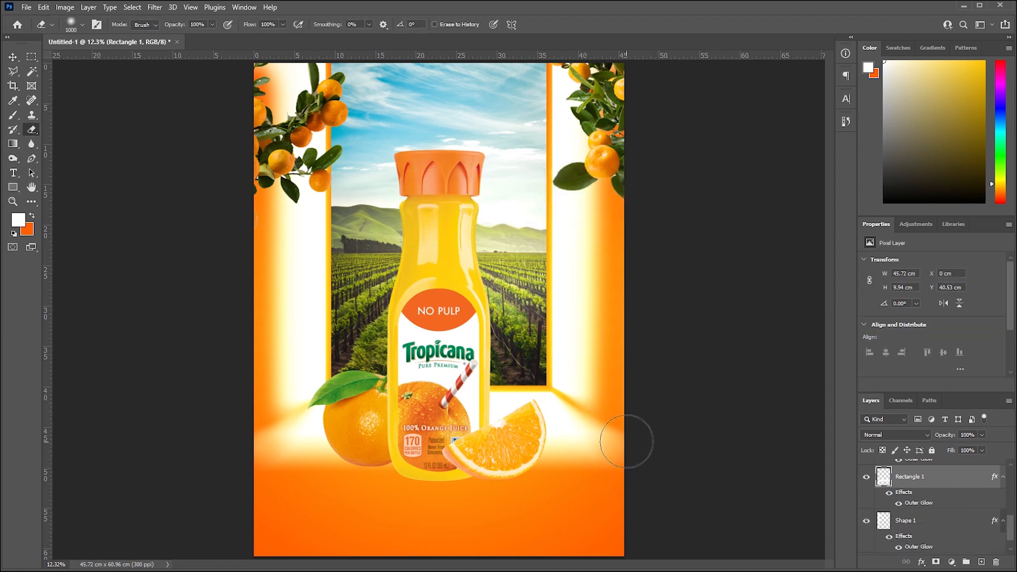
drag(632, 443, 257, 447)
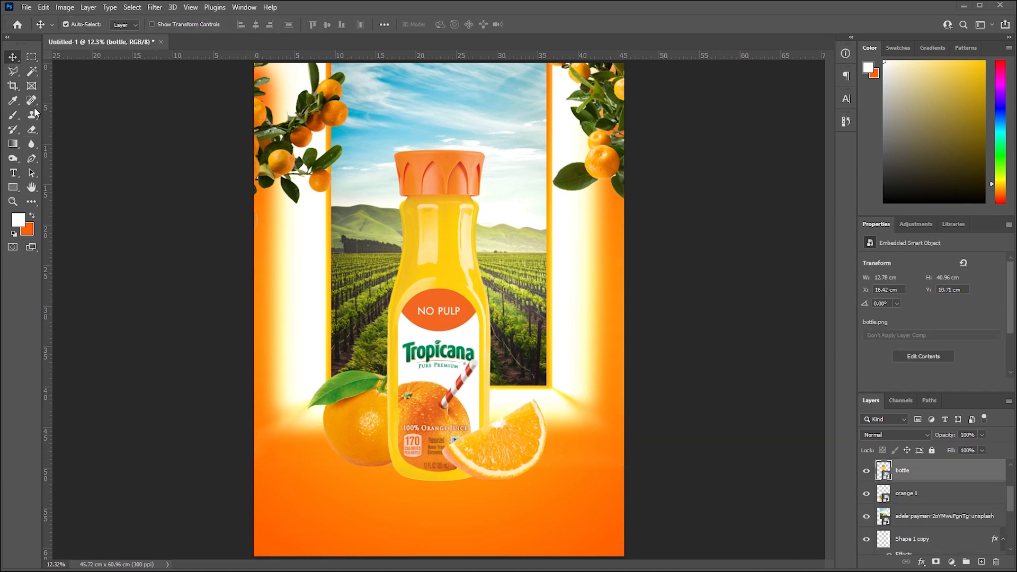
Step: Stamp white sun rays over the upper vineyard photo with the 4600 px sunshine brush on a new topmost layer
click(13, 115)
click(82, 25)
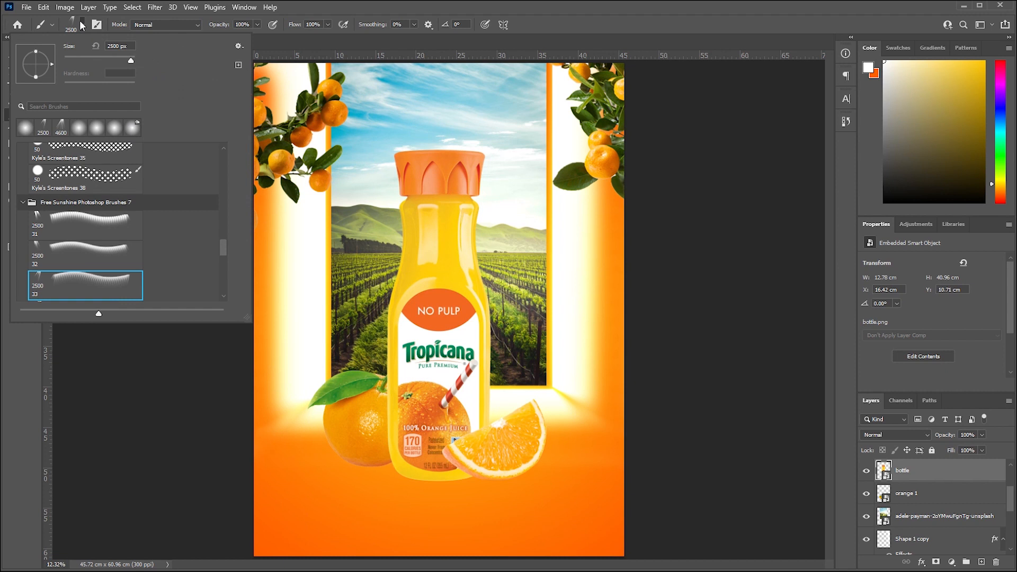
click(57, 130)
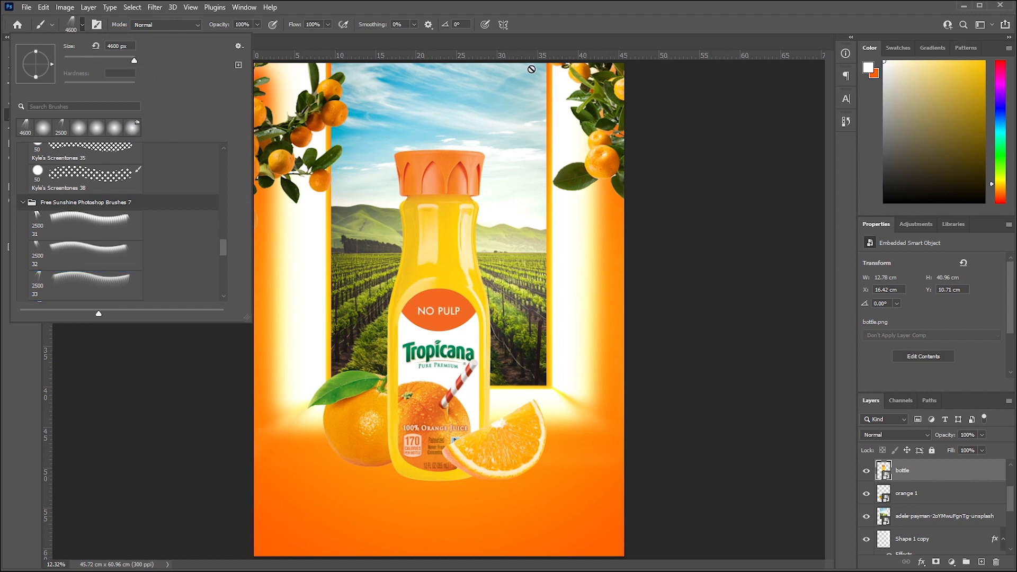
click(549, 28)
scroll(941, 489, up, 3)
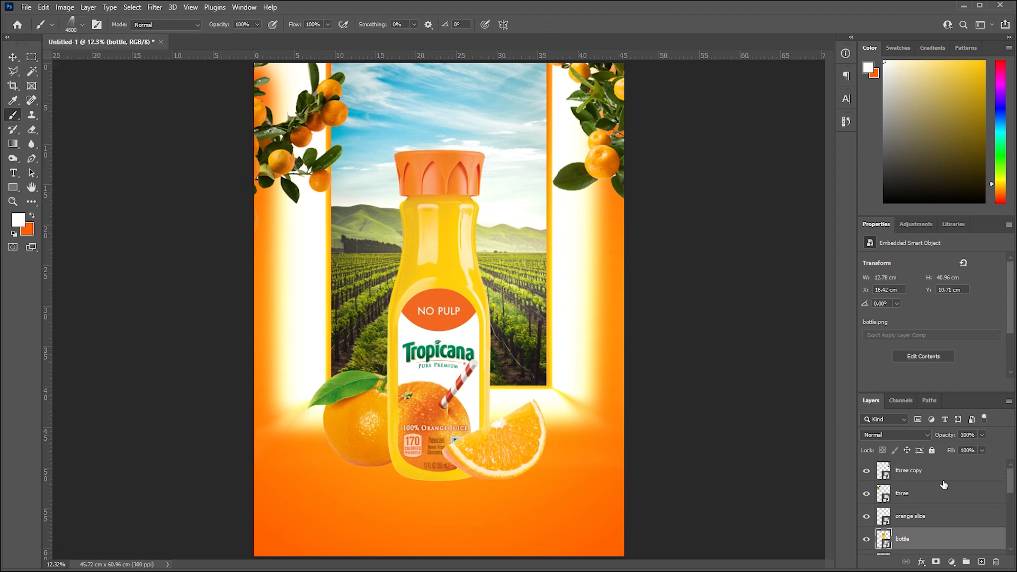
click(947, 474)
click(982, 562)
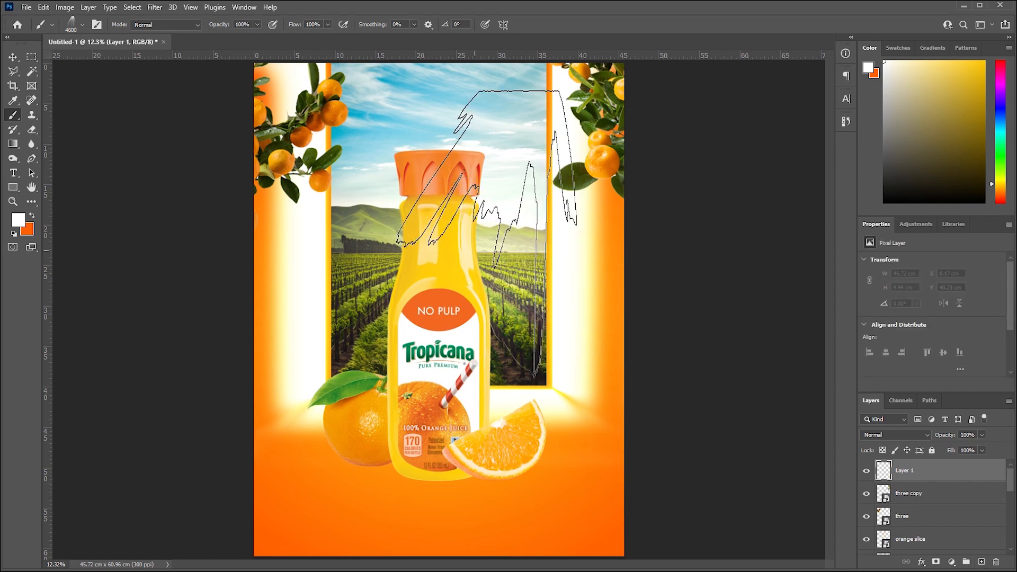
click(450, 199)
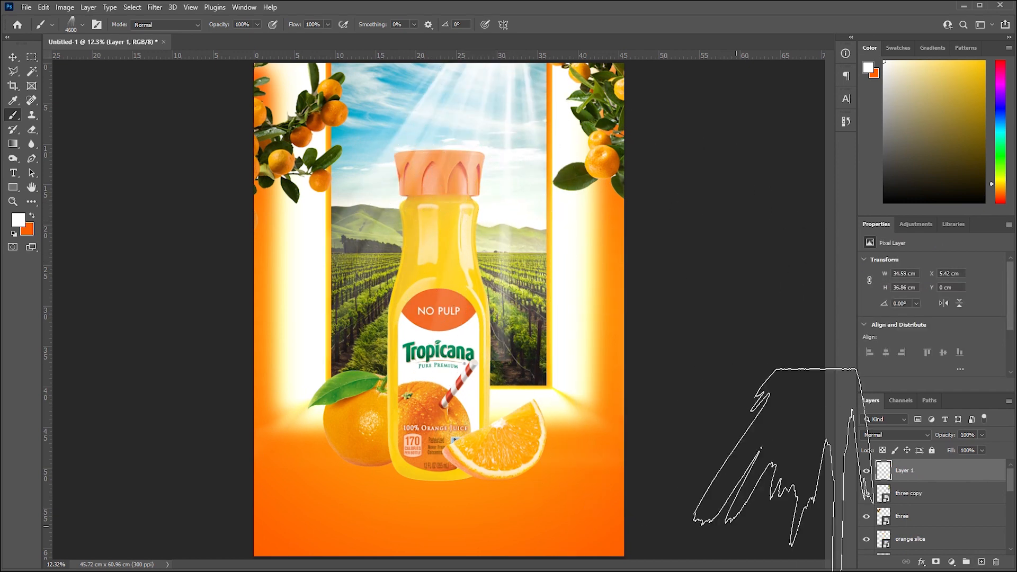
Step: Copy Shape 1 copy's Outer Glow to the sun ray layer and shift the rays slightly to the right
scroll(943, 529, down, 5)
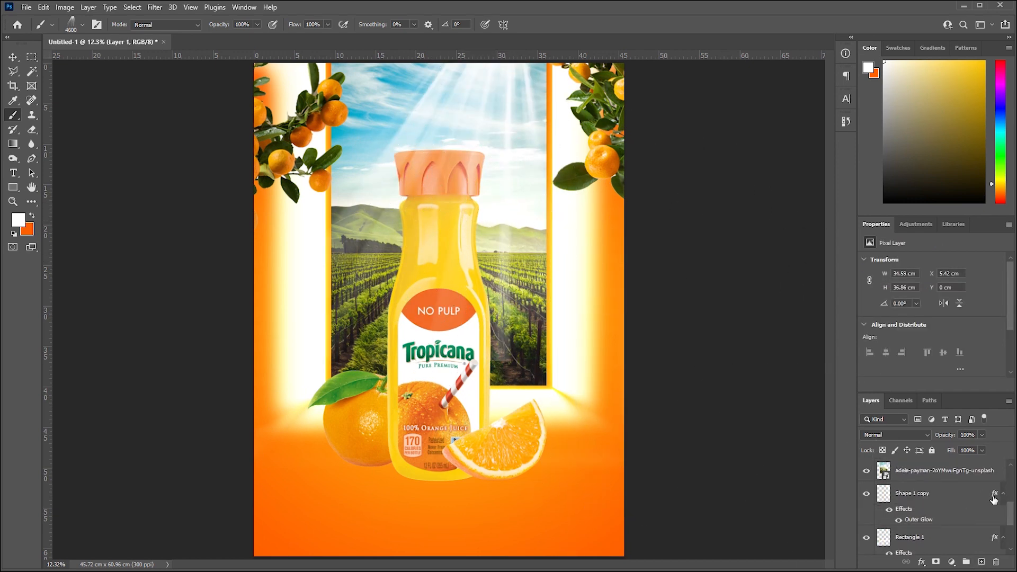
scroll(996, 496, up, 5)
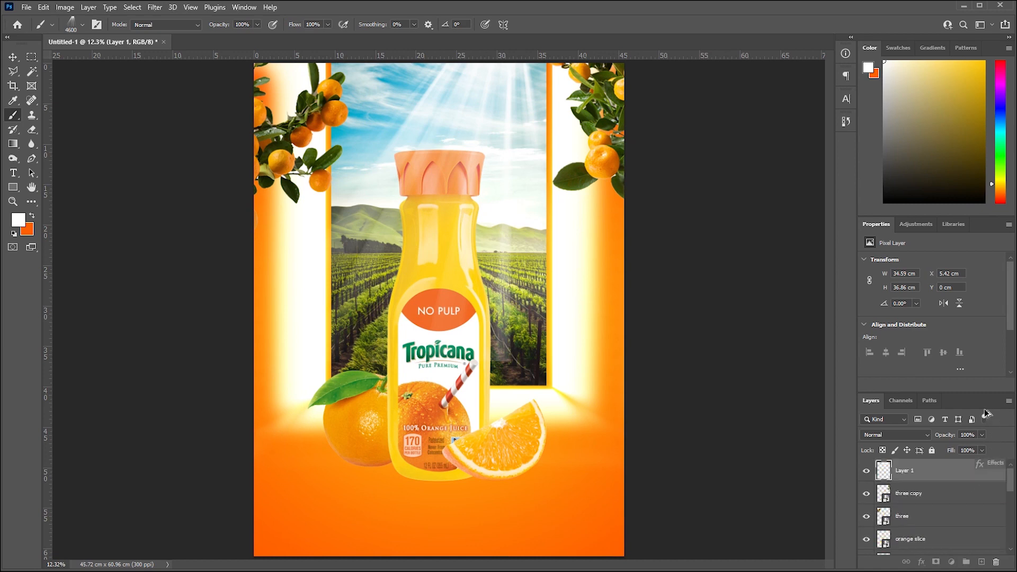
drag(952, 451, 957, 477)
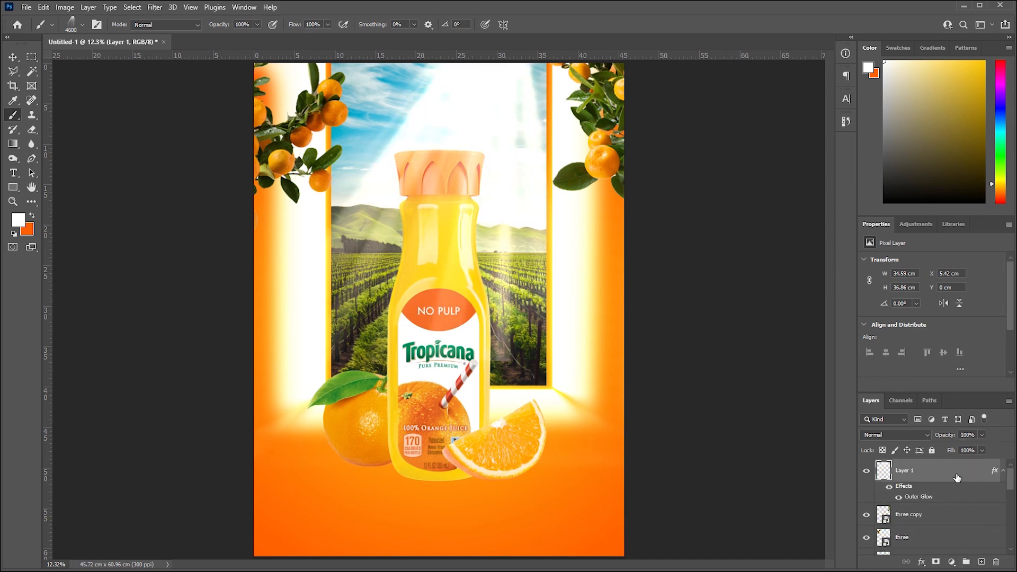
key(v)
drag(468, 116, 486, 113)
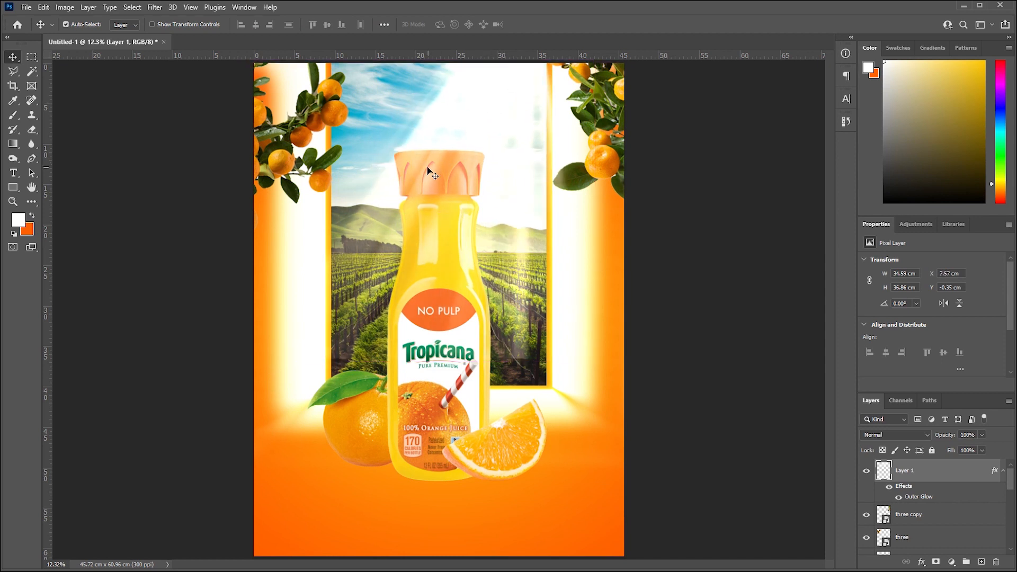
Step: Add a darkening Curves adjustment above the bottle and clip it to the bottle layer
click(479, 476)
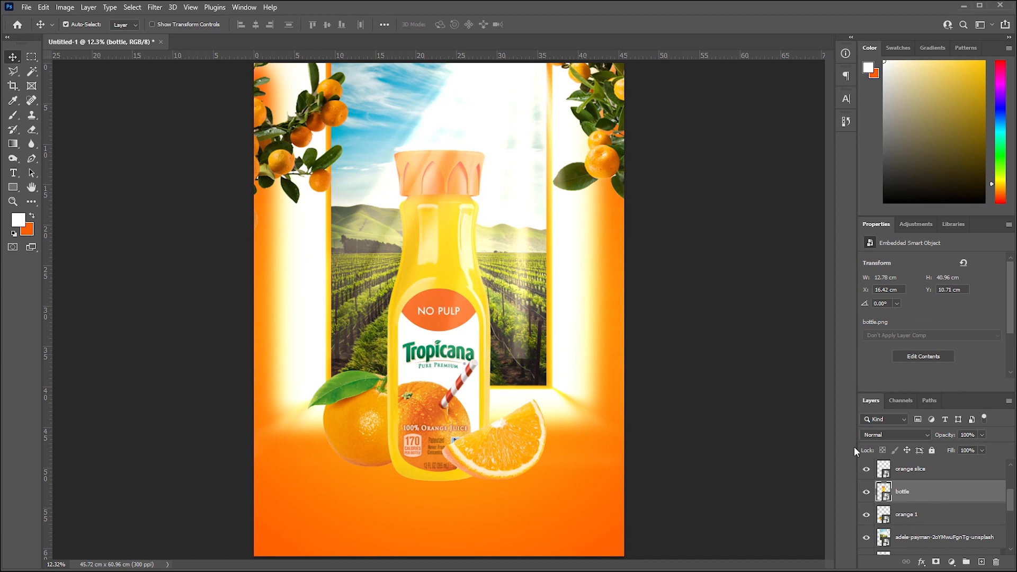
click(952, 560)
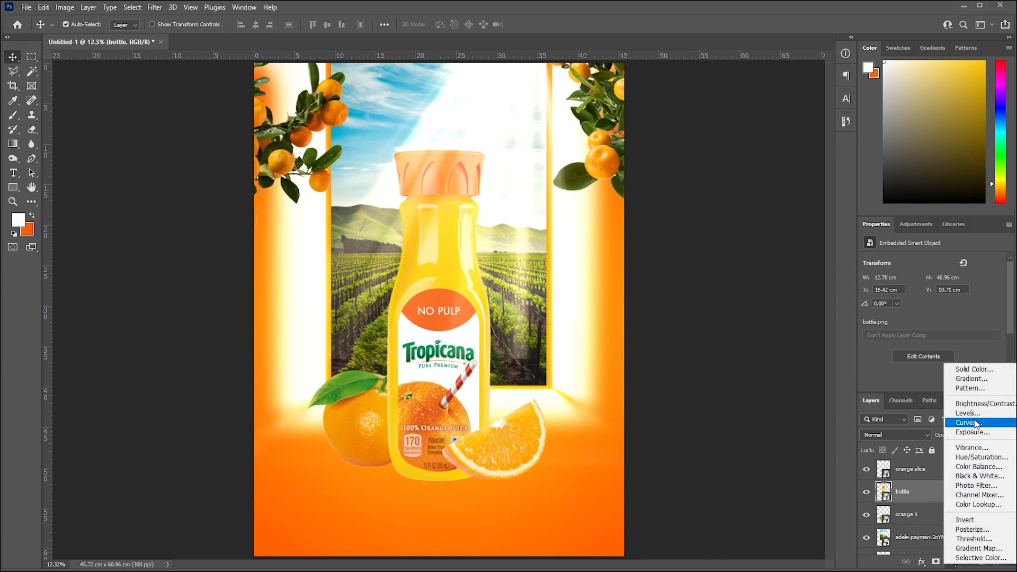
click(975, 422)
drag(936, 347, 946, 371)
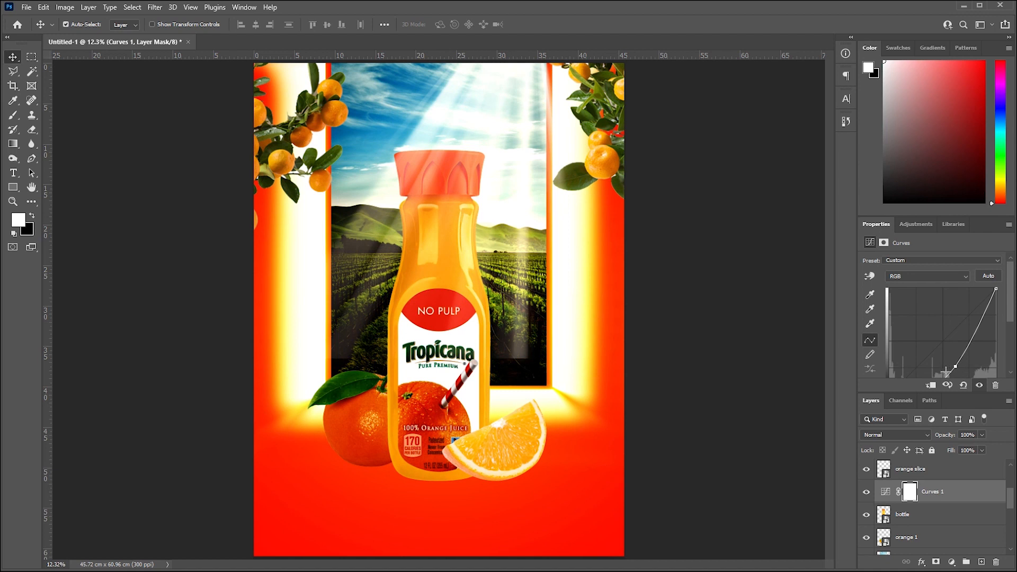
click(884, 493)
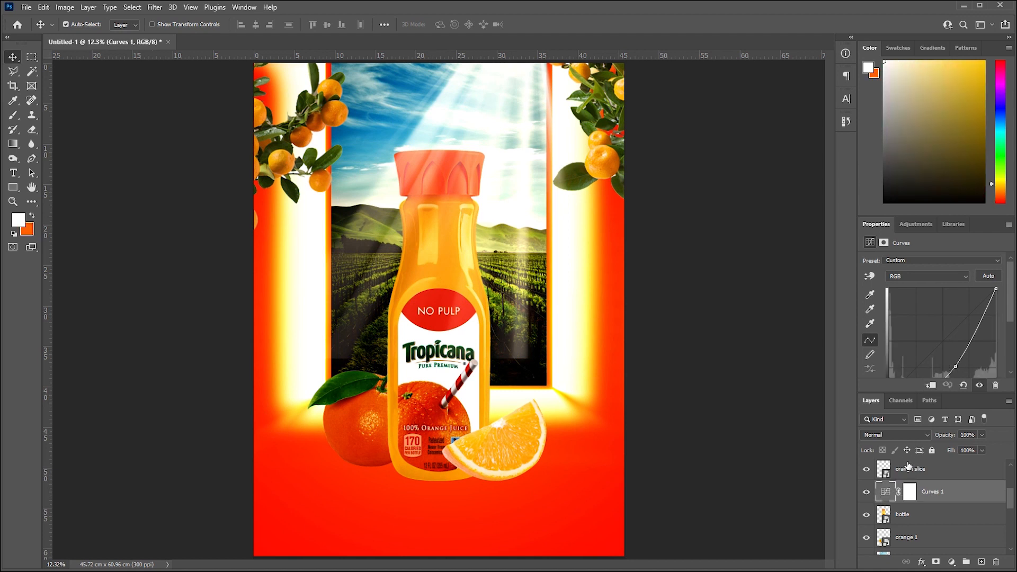
click(931, 385)
drag(956, 366, 962, 366)
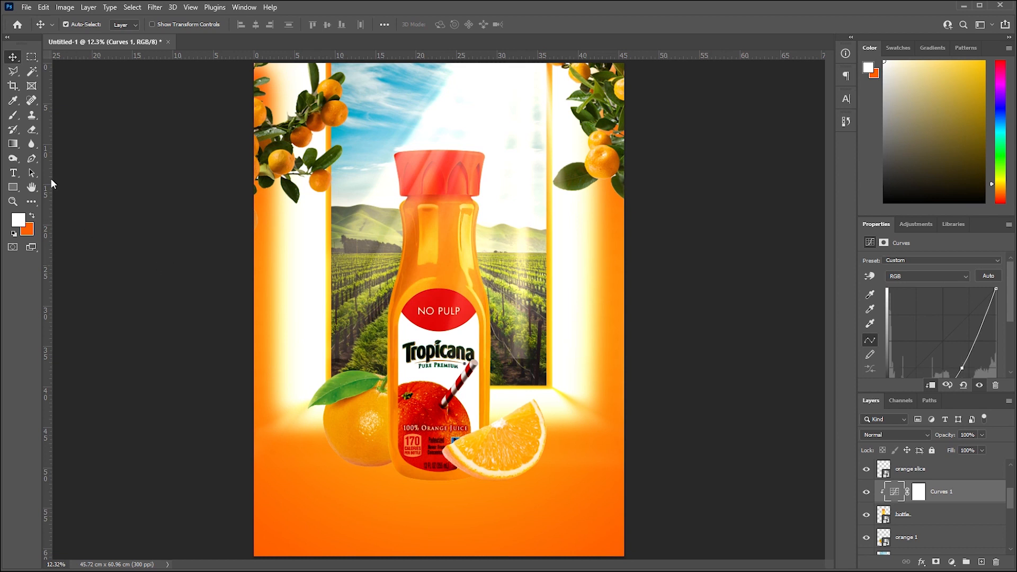
Step: Erase the Curves darkening on its mask with soft strokes down the bottle, keeping shading near the edges
click(32, 129)
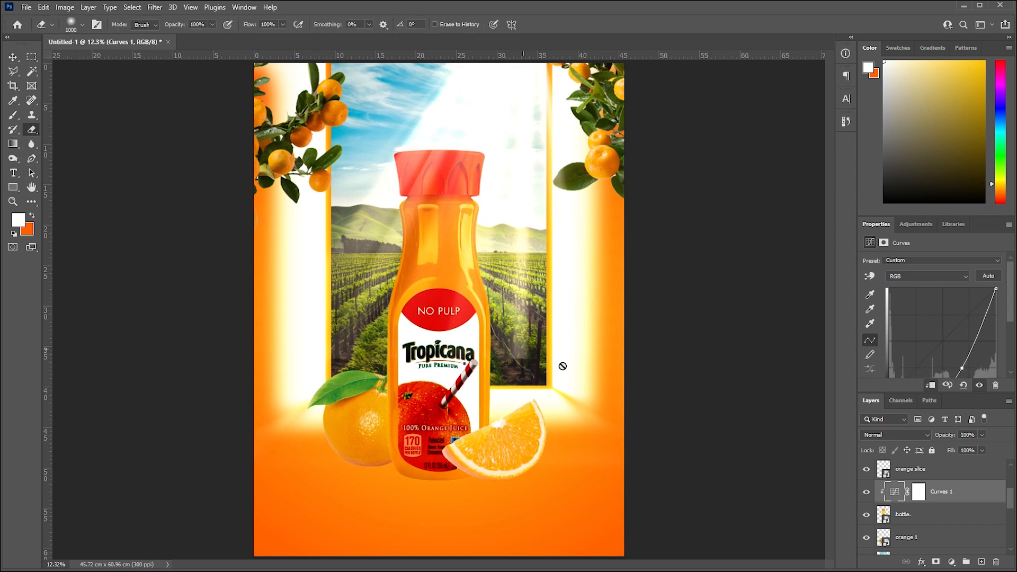
click(920, 491)
mouse_move(454, 118)
mouse_down()
mouse_move(462, 218)
mouse_move(483, 147)
mouse_move(460, 177)
mouse_move(446, 159)
mouse_move(441, 262)
mouse_move(457, 231)
mouse_move(427, 352)
mouse_move(463, 333)
mouse_move(481, 361)
mouse_move(474, 264)
mouse_move(480, 392)
mouse_move(470, 415)
mouse_move(446, 422)
mouse_move(437, 390)
mouse_move(424, 423)
mouse_move(443, 419)
mouse_move(447, 443)
mouse_move(435, 435)
mouse_move(435, 335)
mouse_move(456, 296)
mouse_move(455, 185)
mouse_move(473, 143)
mouse_move(498, 354)
mouse_up()
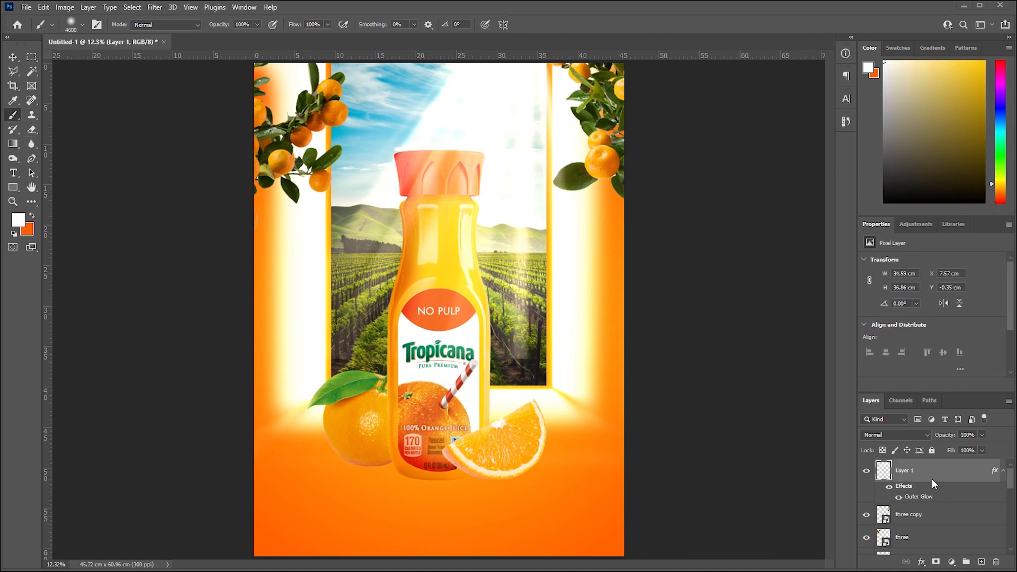
Step: Add a new layer above the sun rays and shrink the white soft brush to 60 px
click(982, 562)
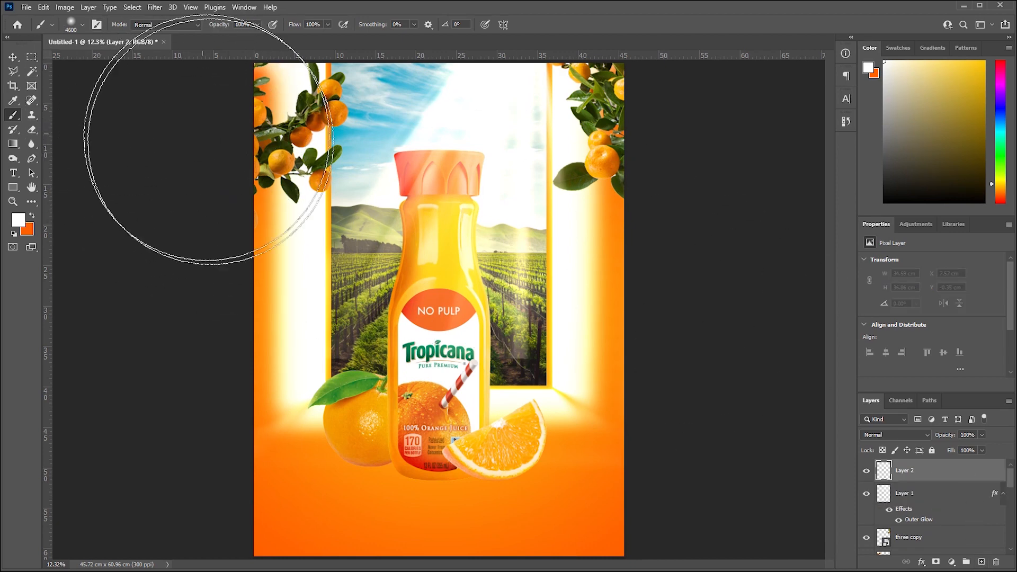
key(bracketleft)
key(bracketleft)
key(bracketleft)
key(bracketleft)
key(bracketleft)
key(bracketleft)
key(bracketleft)
key(bracketleft)
key(bracketleft)
key(bracketleft)
key(bracketleft)
key(bracketleft)
key(bracketleft)
key(bracketleft)
key(bracketleft)
key(bracketleft)
key(bracketleft)
key(bracketleft)
key(bracketleft)
key(bracketleft)
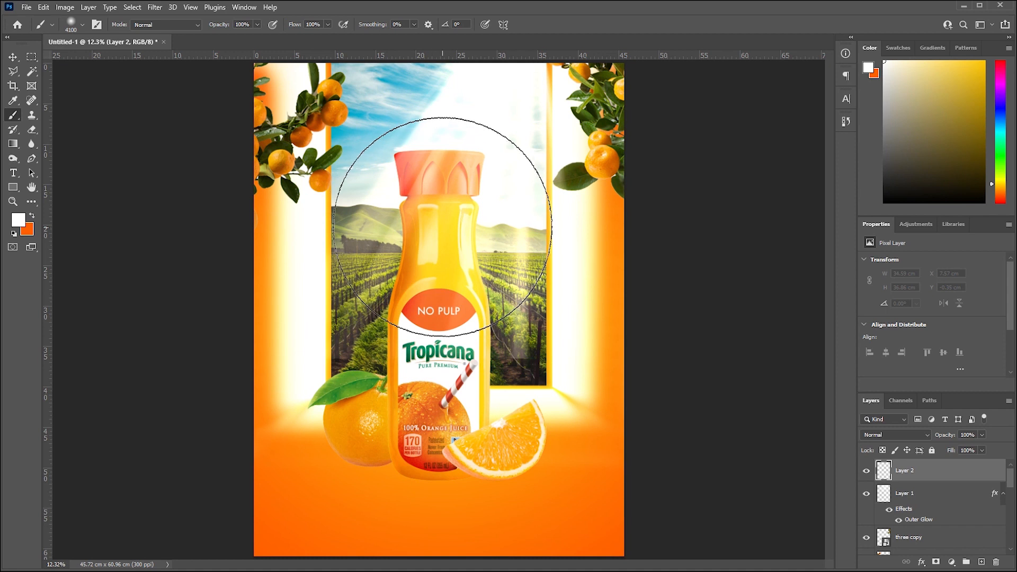
key(bracketleft)
key(bracketleft)
key(bracketleft)
key(bracketleft)
key(bracketleft)
key(bracketleft)
key(bracketleft)
key(bracketleft)
key(bracketleft)
key(bracketleft)
key(bracketleft)
key(bracketleft)
key(bracketleft)
key(bracketleft)
key(bracketleft)
key(bracketleft)
key(bracketleft)
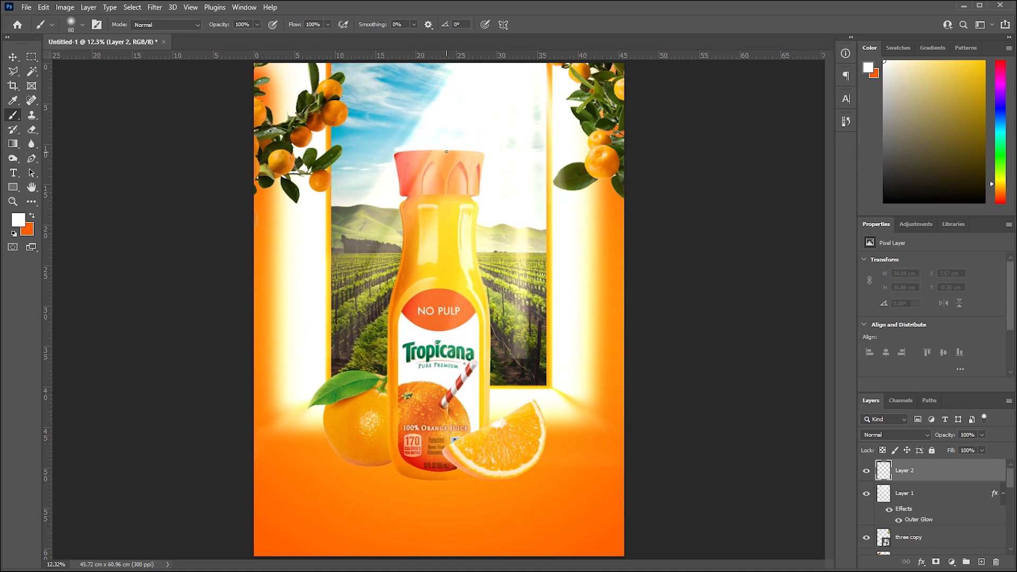
Step: Paint a white rim light with a 35 px brush along the cap's upper right rim, its right side and the bottle neck's right edge
click(13, 201)
drag(467, 162, 550, 194)
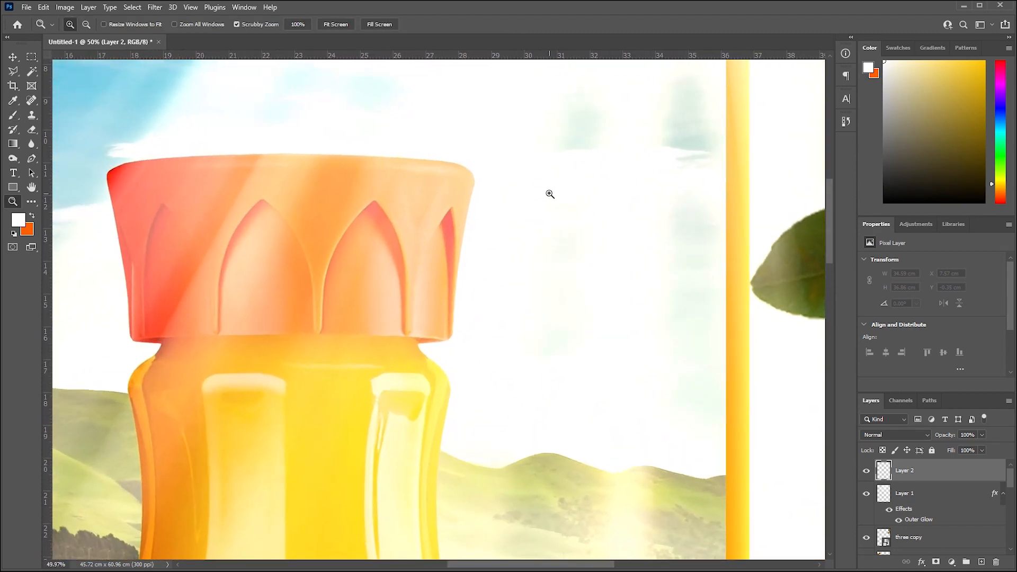
click(12, 115)
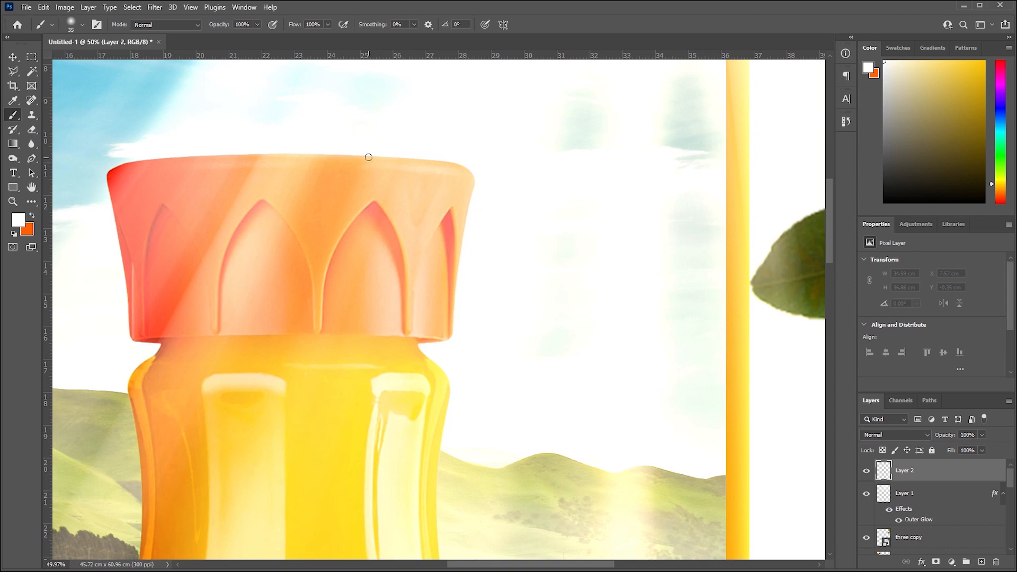
mouse_move(366, 157)
mouse_down()
mouse_move(427, 158)
mouse_move(474, 180)
mouse_move(470, 187)
mouse_move(451, 161)
mouse_move(473, 192)
mouse_move(473, 177)
mouse_move(452, 338)
mouse_move(418, 343)
mouse_up()
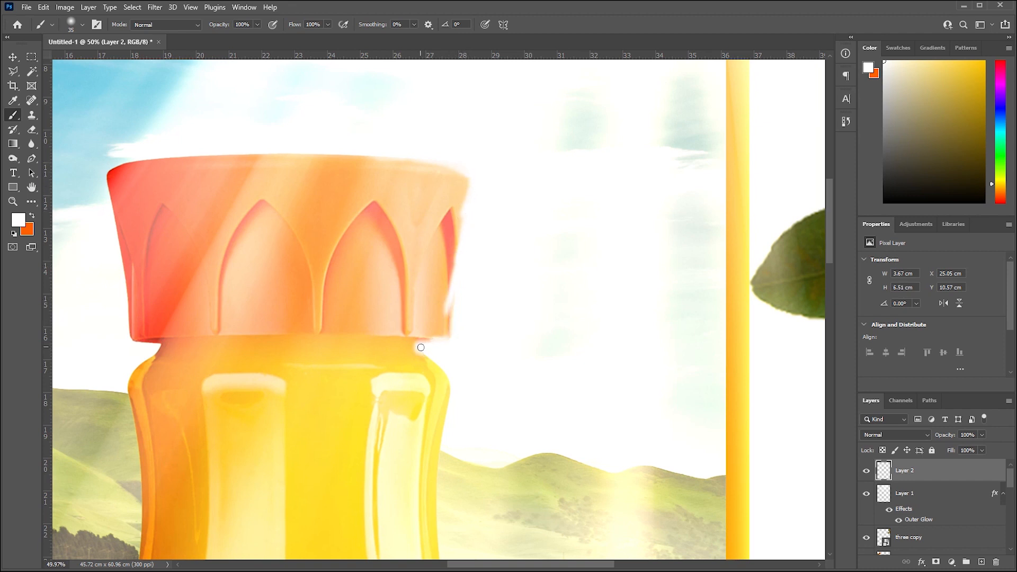
drag(452, 407, 434, 527)
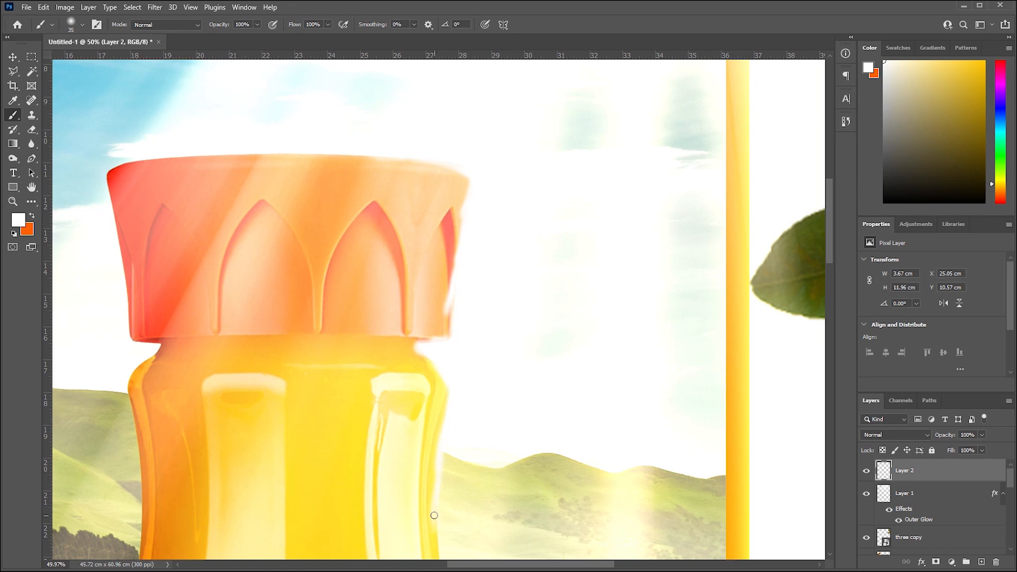
mouse_move(451, 392)
mouse_down()
mouse_move(425, 352)
mouse_move(450, 332)
mouse_up()
mouse_move(471, 176)
mouse_down()
mouse_move(366, 169)
mouse_move(429, 165)
mouse_up()
Step: Continue the white rim light down the bottle's right edge to the shoulder beside the NO PULP label
scroll(415, 242, down, 10)
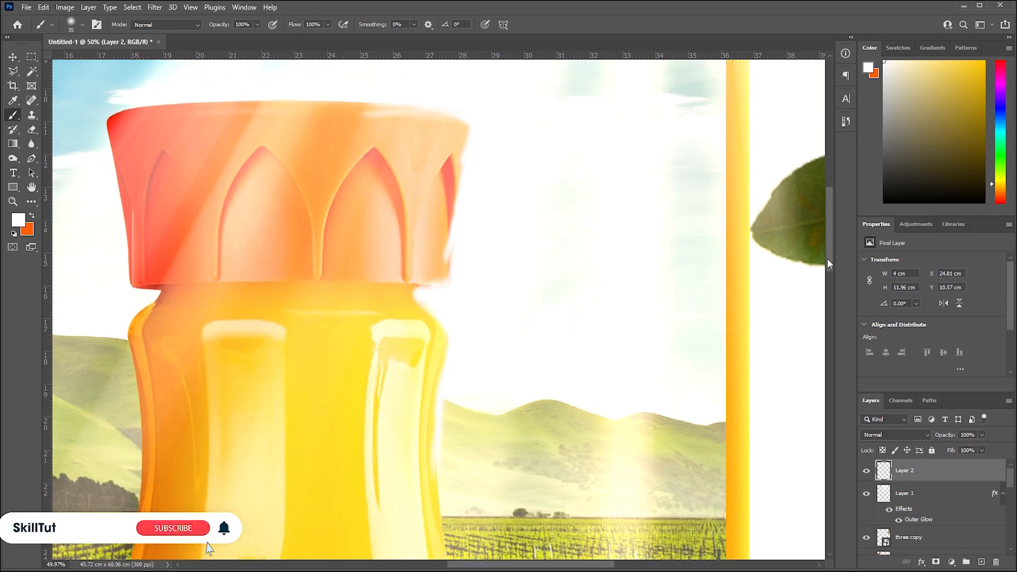
drag(428, 219, 466, 432)
drag(447, 379, 486, 535)
drag(456, 423, 492, 551)
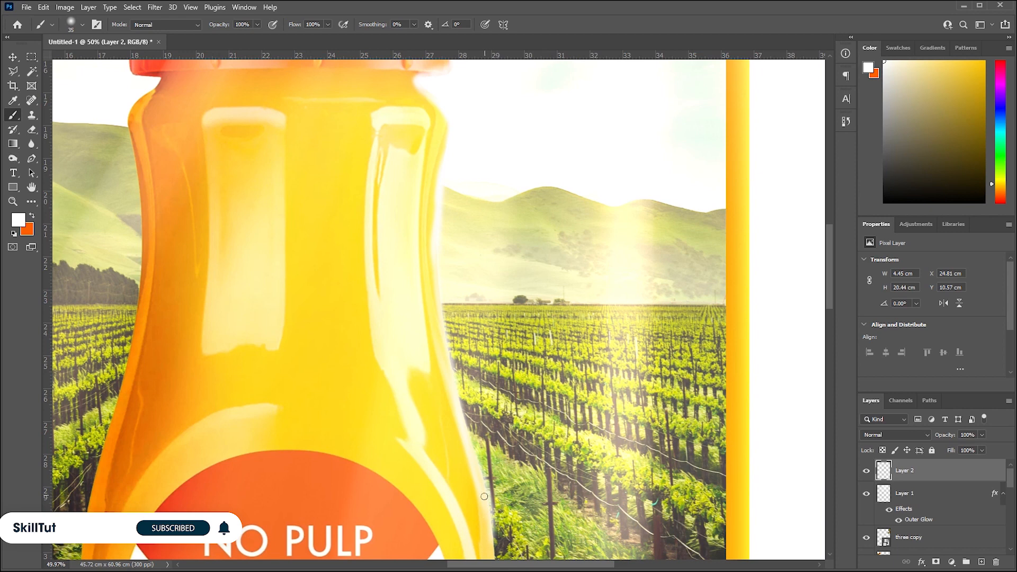
scroll(489, 488, down, 3)
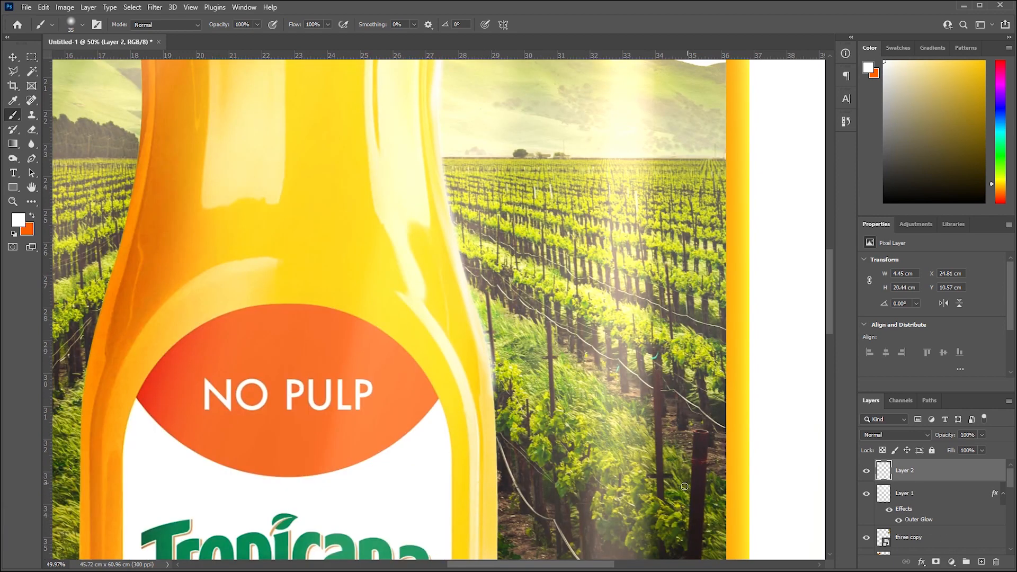
Step: Give the rim light layer an Outer Glow and a yellow Inner Glow with a size of 106 px
click(922, 563)
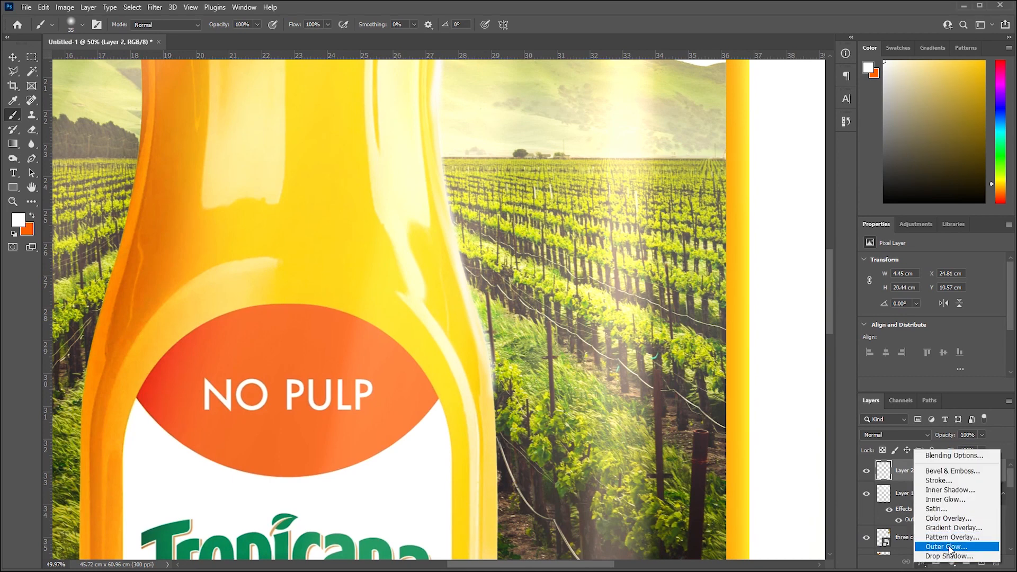
click(948, 547)
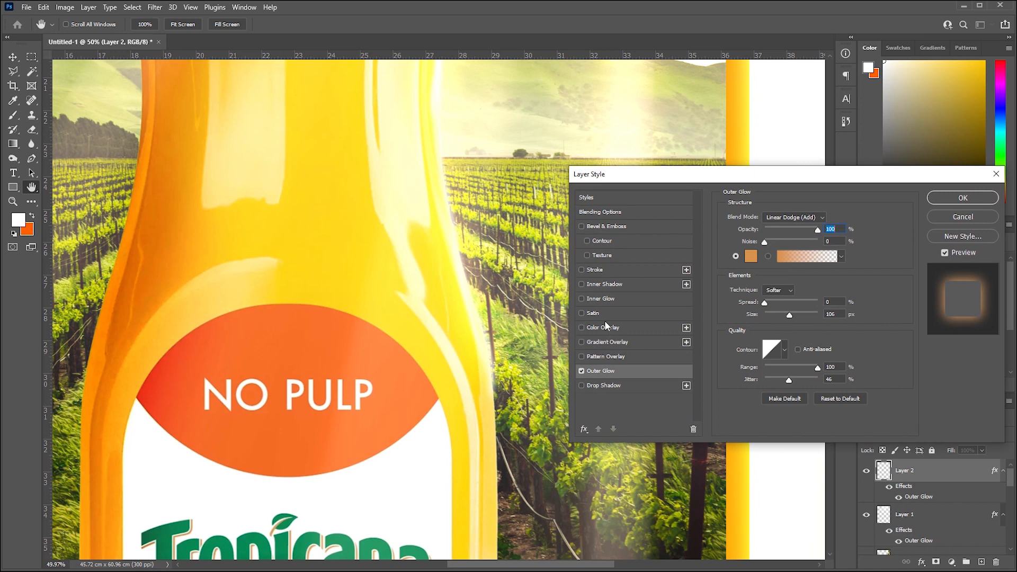
click(605, 300)
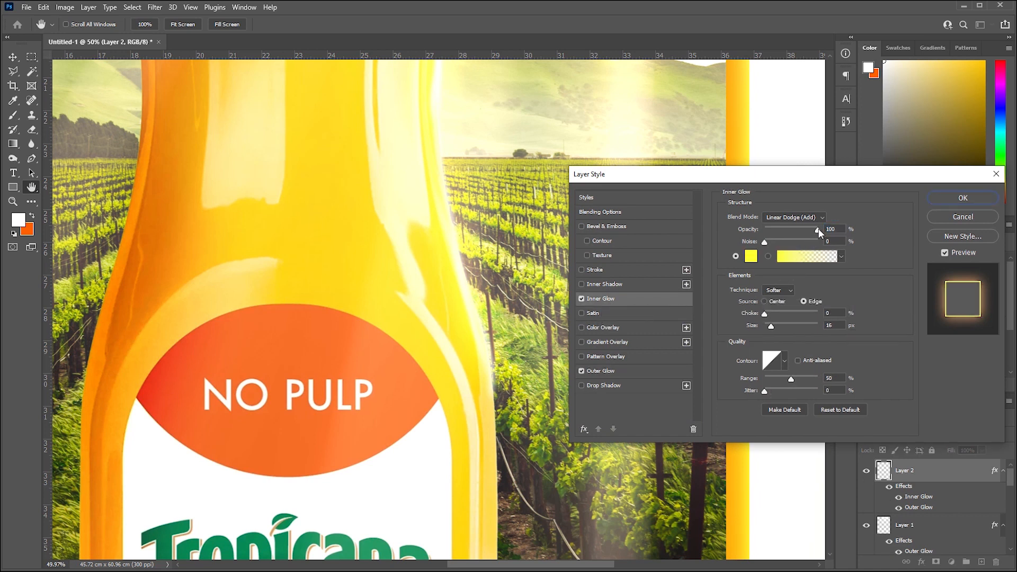
drag(773, 325, 792, 327)
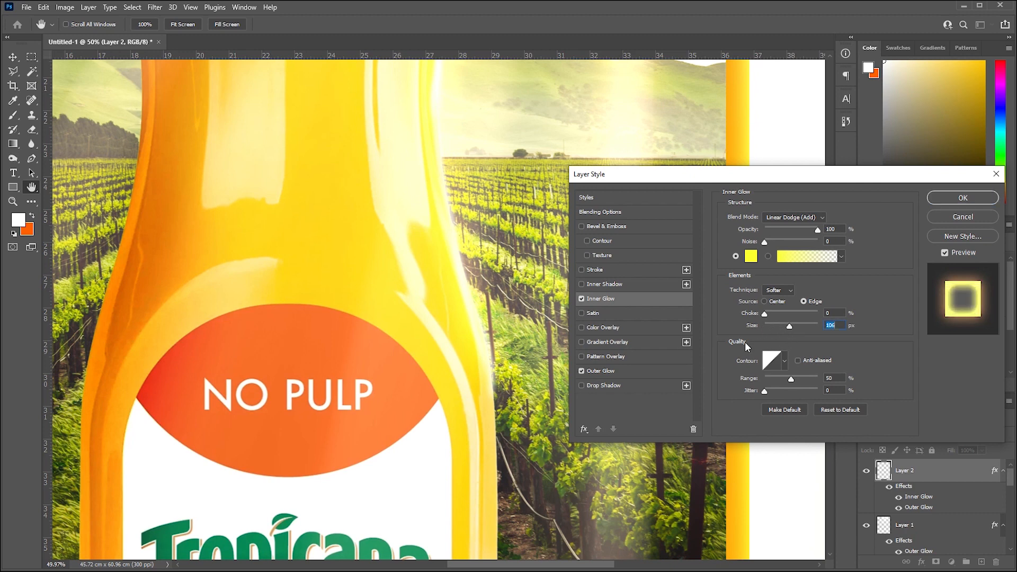
Step: Set the Outer Glow's color to yellow ffd800 and its jitter to 100%, keeping the size at 106 px
click(618, 372)
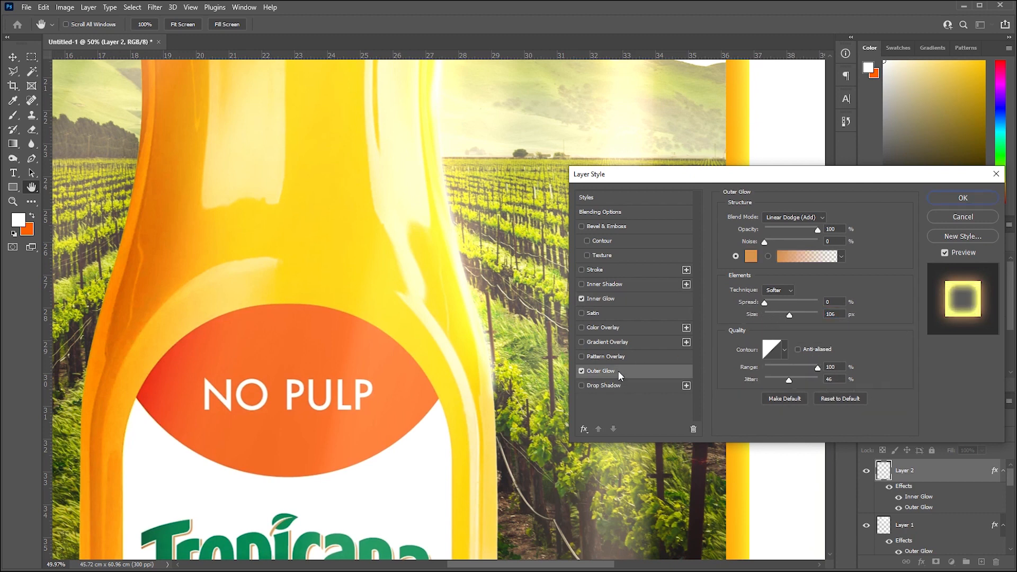
click(752, 257)
drag(760, 476, 752, 473)
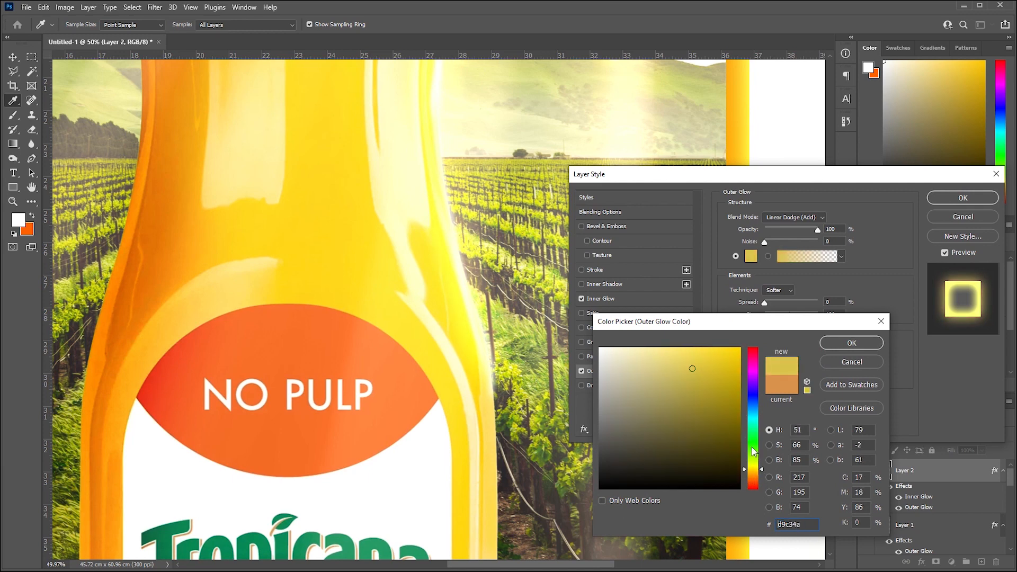
click(740, 349)
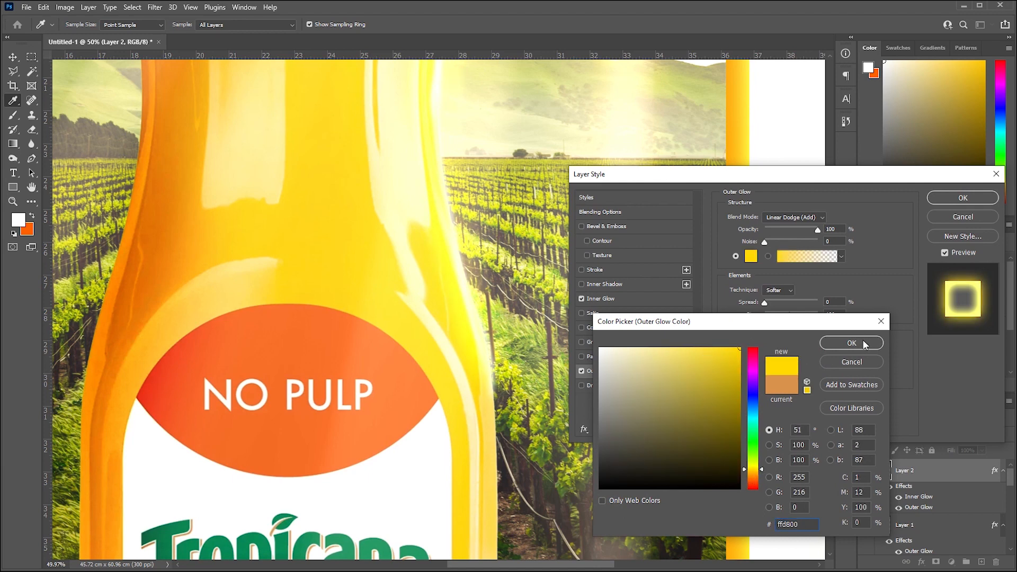
click(863, 343)
drag(790, 381, 820, 381)
click(830, 379)
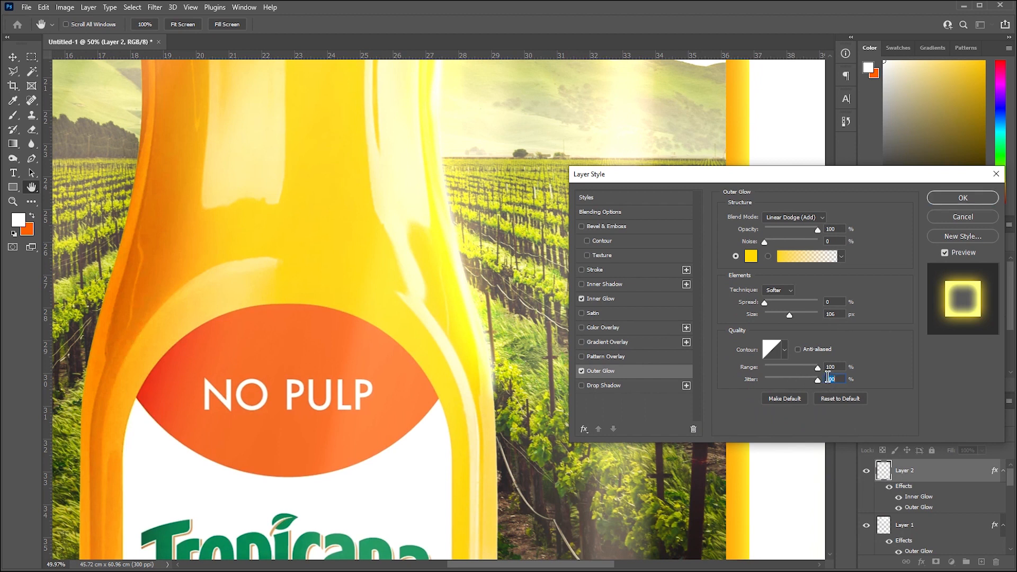
key(shift+Tab)
mouse_move(799, 319)
mouse_down()
mouse_move(780, 323)
mouse_move(793, 322)
mouse_up()
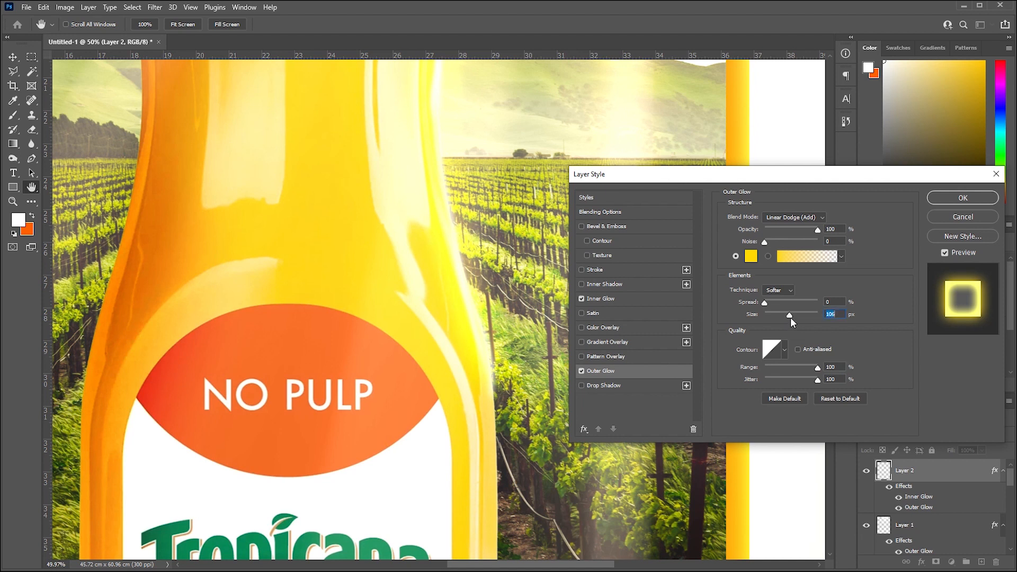
Step: Add a yellow Linear Dodge Drop Shadow with 0% spread, 24 px size and reduced opacity, and apply the layer style
click(637, 386)
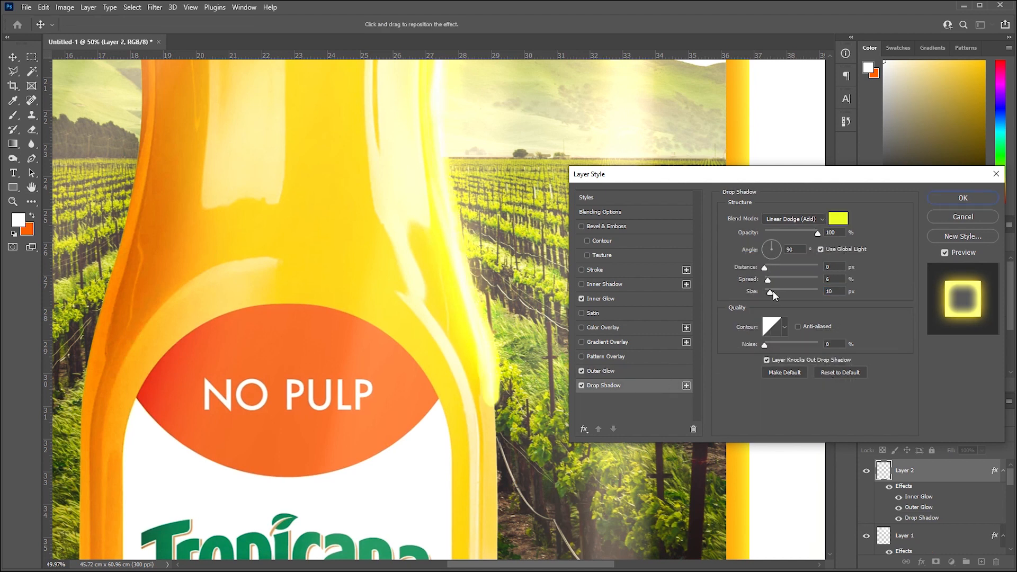
drag(770, 282, 754, 289)
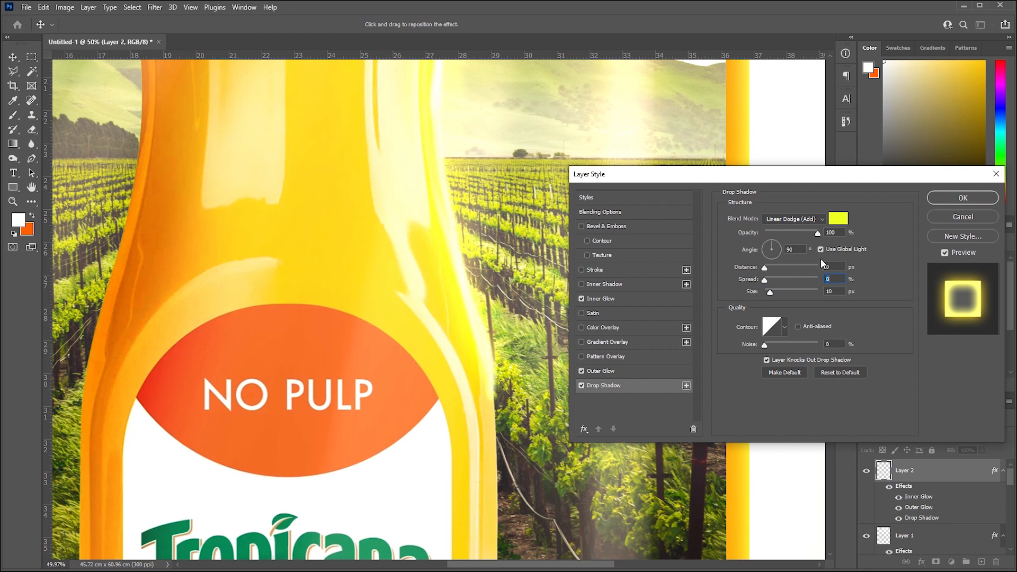
drag(771, 295, 774, 298)
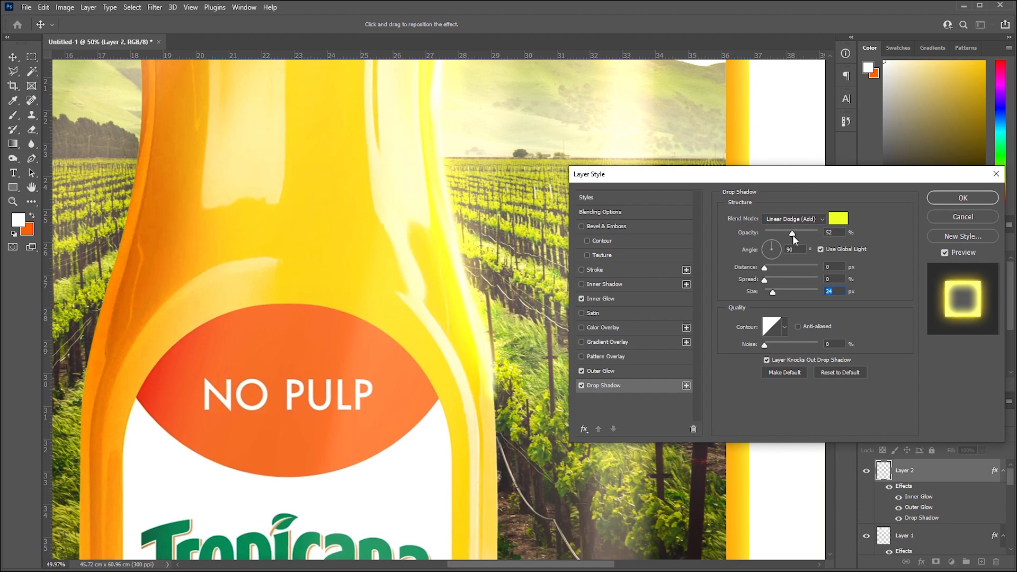
drag(805, 236, 802, 237)
click(957, 201)
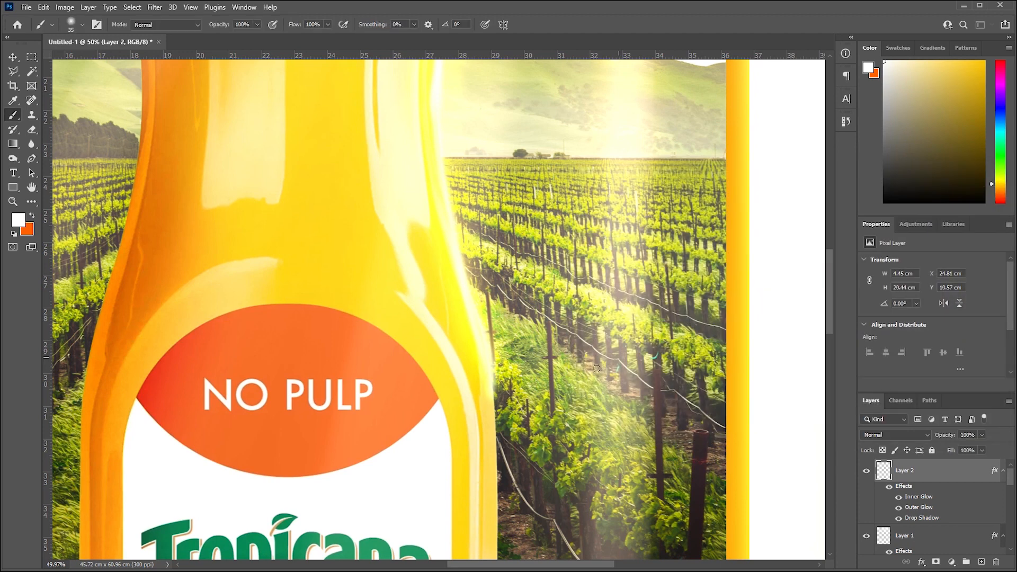
Step: Extend the glowing rim light down the bottle's straight right edge beside the NO PULP and Tropicana labels
drag(489, 390, 490, 488)
drag(493, 403, 495, 549)
drag(499, 509, 502, 506)
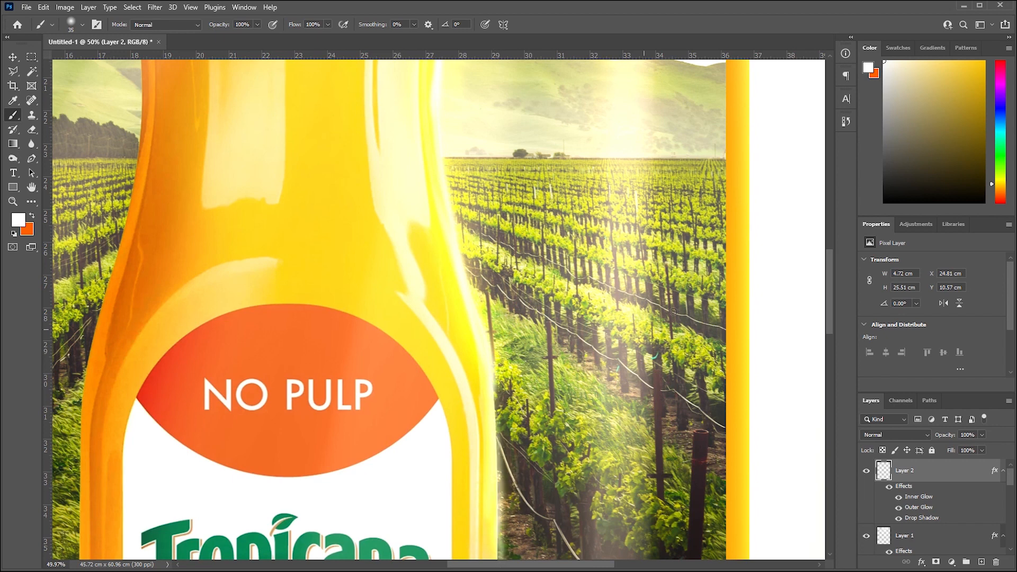
scroll(819, 302, down, 5)
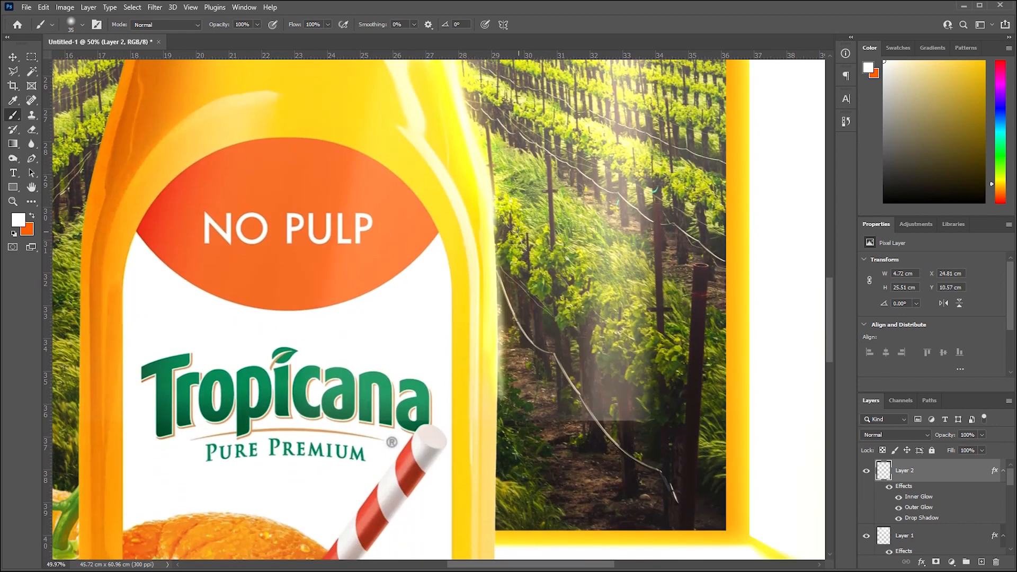
drag(489, 203, 491, 357)
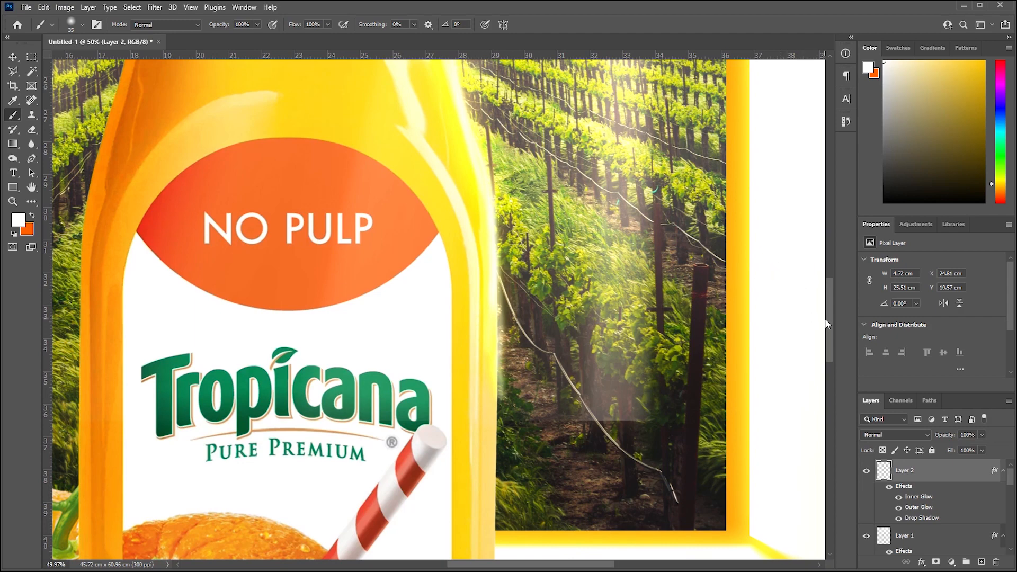
Step: Extend the glowing rim light leftward across the cap's upper rim to about its middle
scroll(824, 318, up, 12)
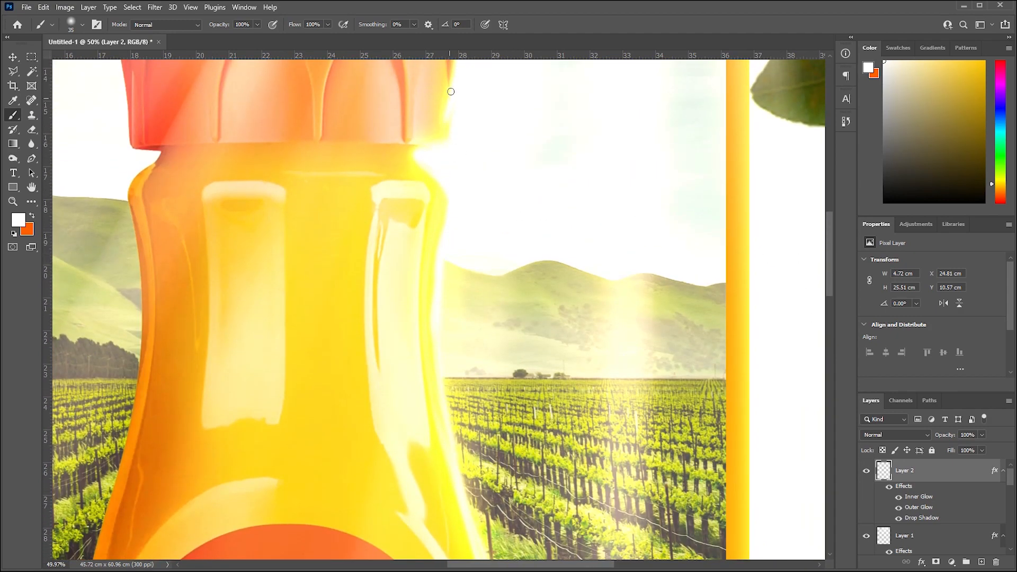
scroll(821, 270, up, 6)
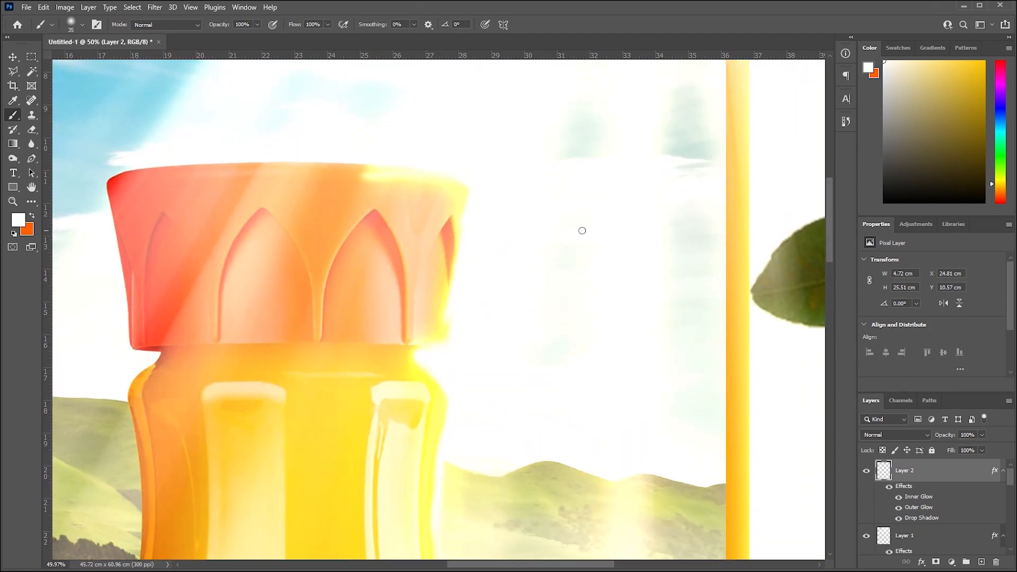
drag(398, 169, 247, 173)
Step: Trace the edges of the two glass reflections on the bottle's neck with glowing brush strokes
mouse_move(201, 390)
mouse_down()
mouse_move(286, 455)
mouse_move(277, 396)
mouse_move(298, 521)
mouse_up()
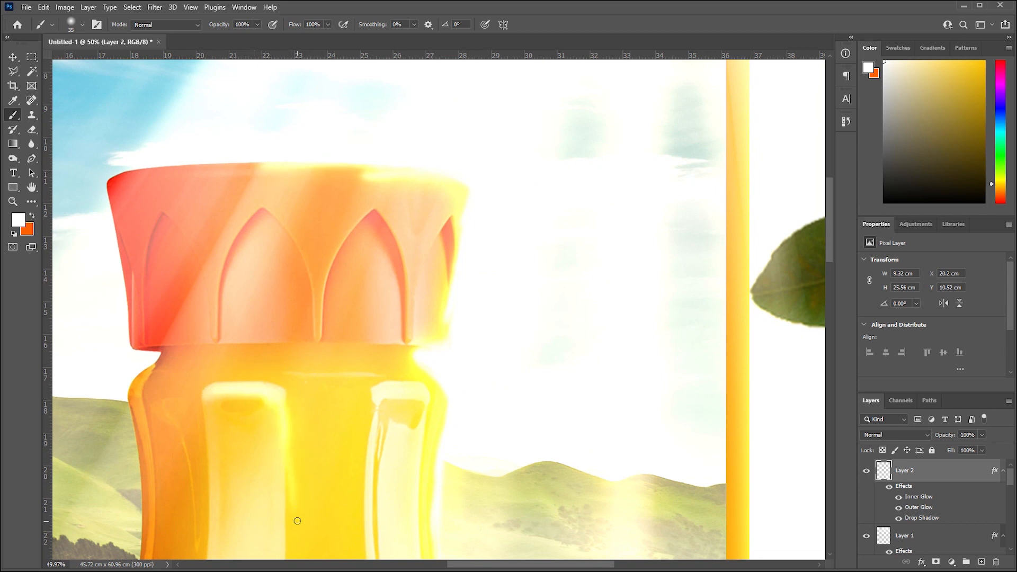
mouse_move(386, 391)
mouse_down()
mouse_move(371, 430)
mouse_move(369, 522)
mouse_up()
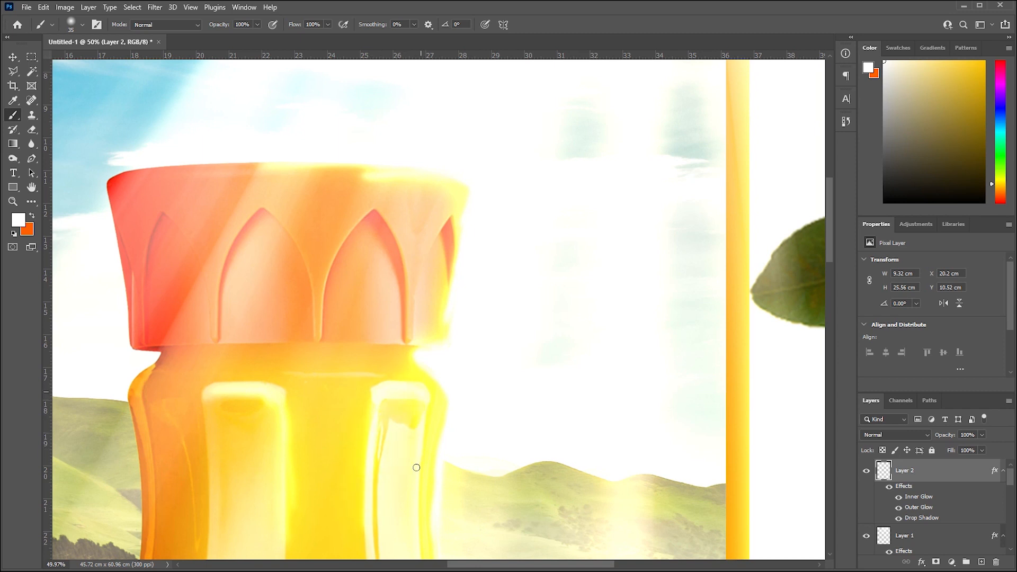
drag(832, 256, 824, 288)
drag(215, 185, 206, 334)
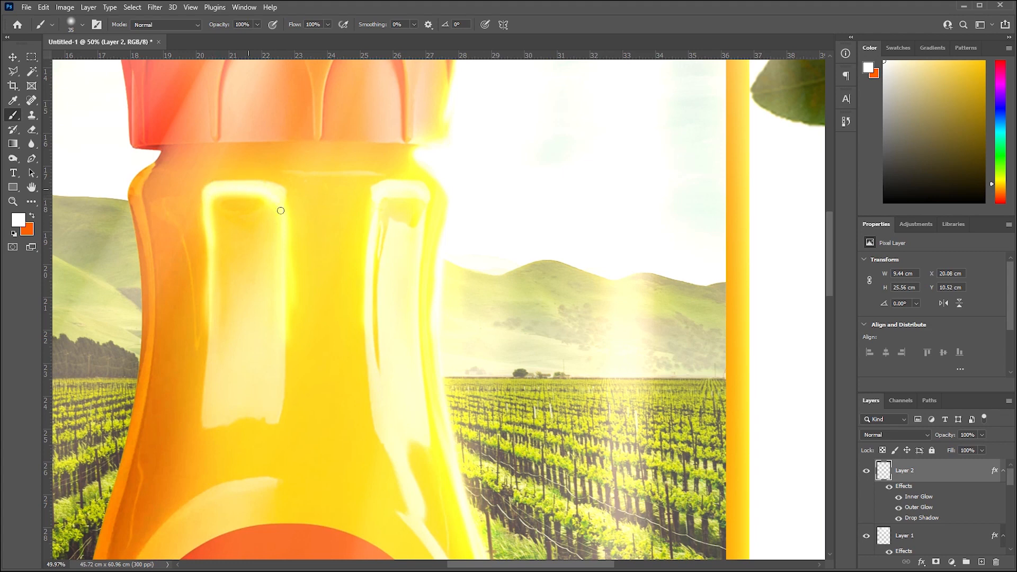
drag(289, 342, 289, 390)
drag(210, 271, 210, 385)
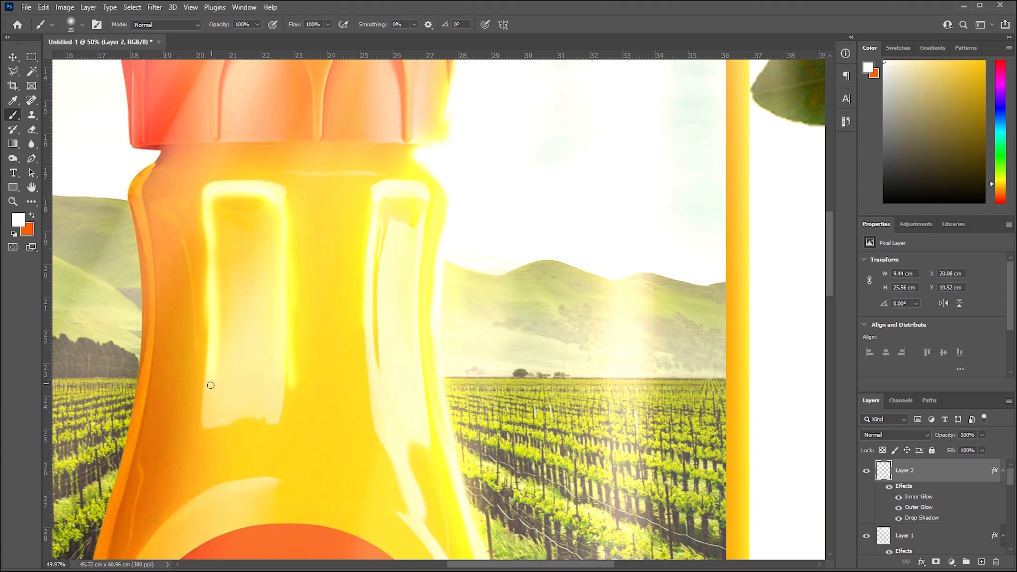
Step: Brush glowing highlights along the right shoulder reflection, the arc above the NO PULP label and the strip beside the label
drag(830, 289, 830, 332)
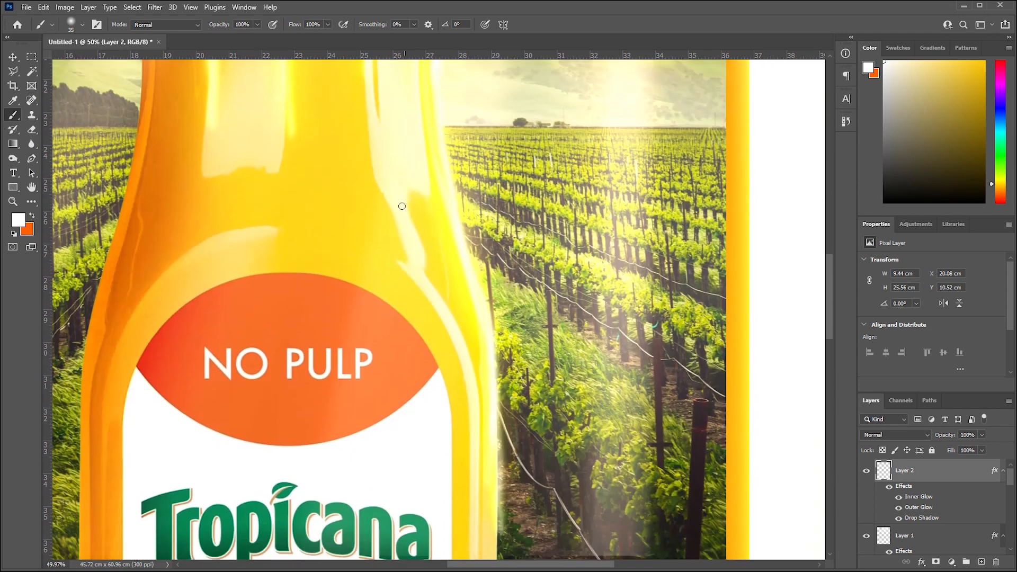
drag(415, 275, 477, 424)
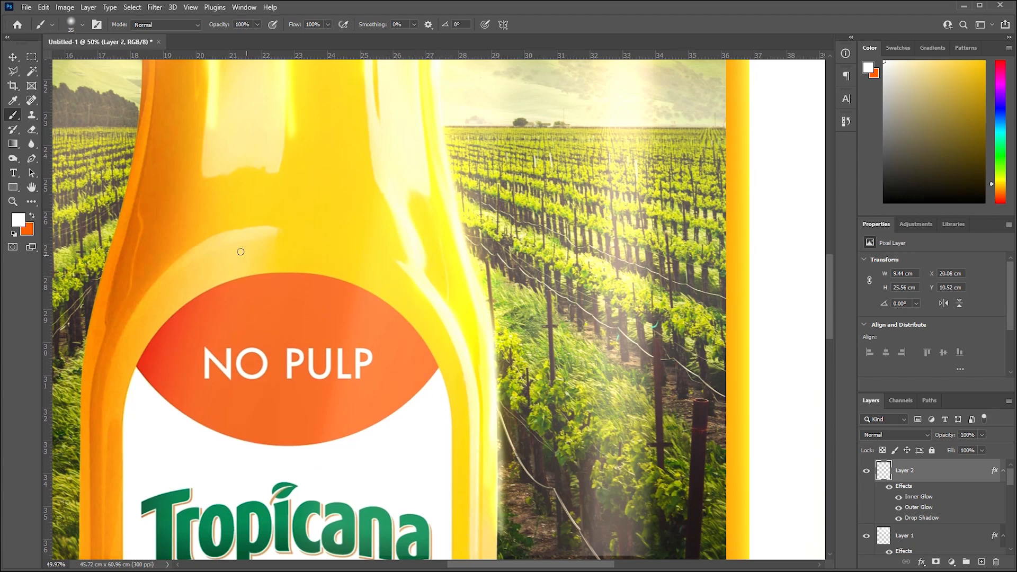
drag(227, 235, 174, 264)
drag(464, 365, 468, 493)
key(z)
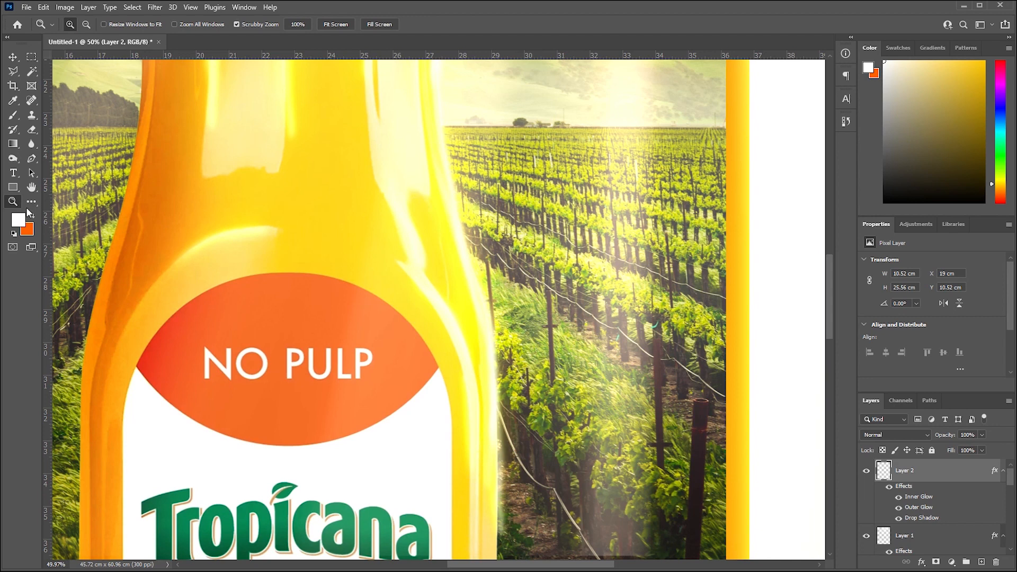
Step: Paint a soft white spot with a 1600 px brush on a new layer over the lower bottle beside the orange
right_click(430, 229)
click(446, 232)
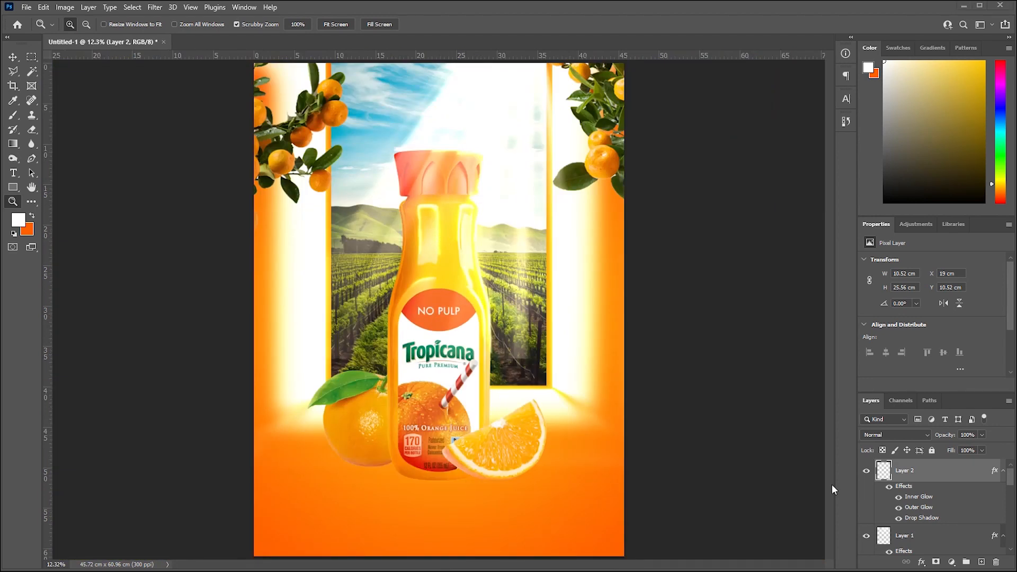
click(981, 561)
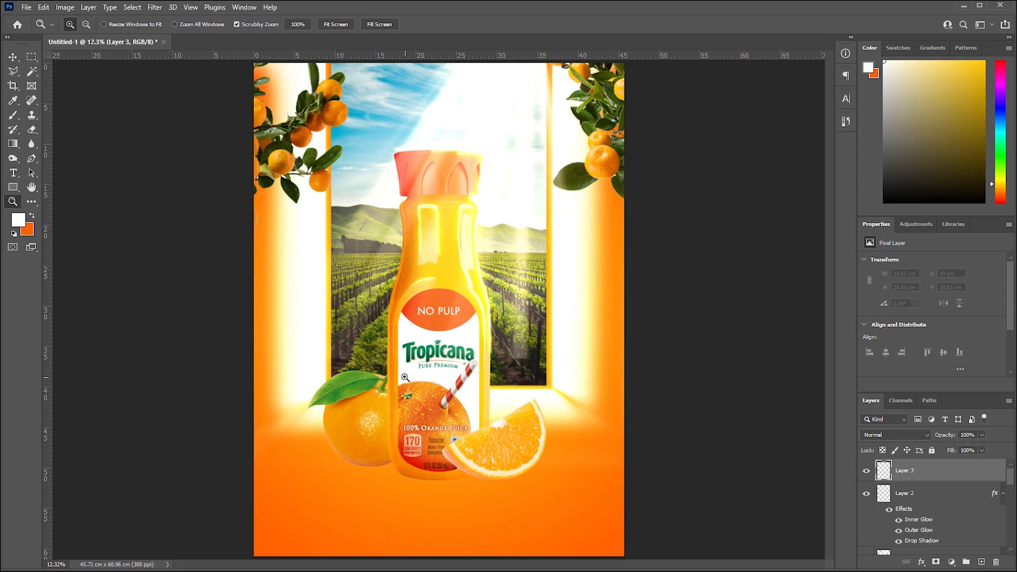
click(14, 119)
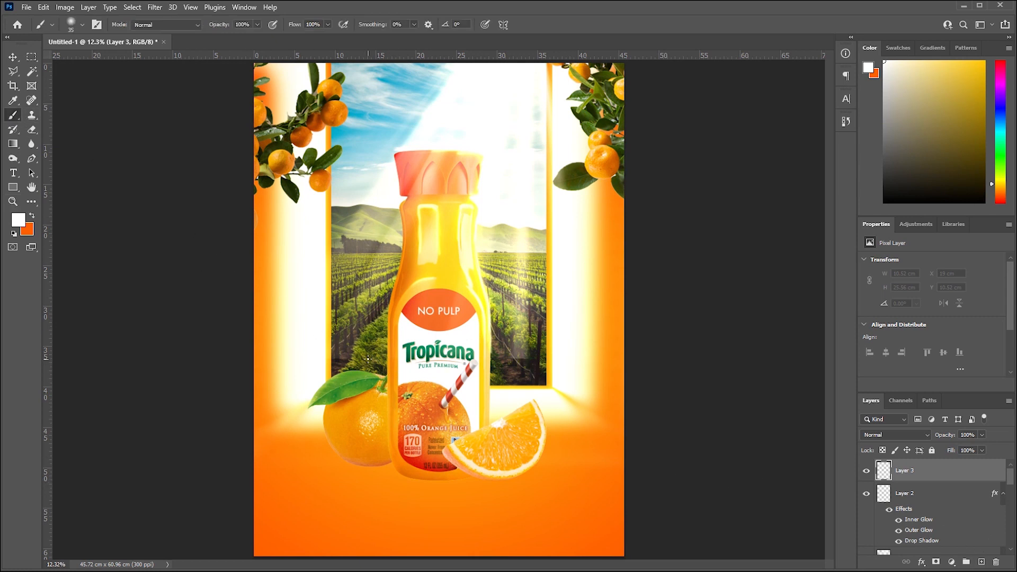
key(bracketright)
key(bracketright)
key(bracketright)
key(bracketright)
key(bracketright)
key(bracketright)
key(bracketright)
key(bracketright)
key(bracketright)
key(bracketright)
key(bracketright)
mouse_move(407, 406)
mouse_down()
mouse_move(415, 359)
mouse_move(411, 424)
mouse_up()
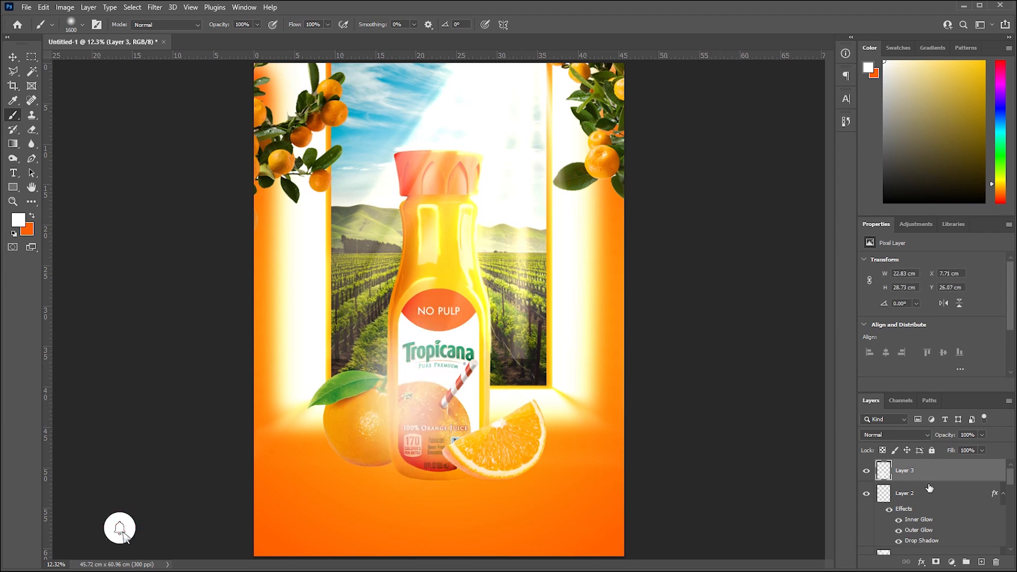
Step: Copy Layer 2's glow effects onto Layer 3, stack it between the bottle and orange 1, and shift the glow toward the bottle
alt+drag(995, 493, 974, 482)
scroll(938, 482, down, 4)
drag(911, 570, 935, 485)
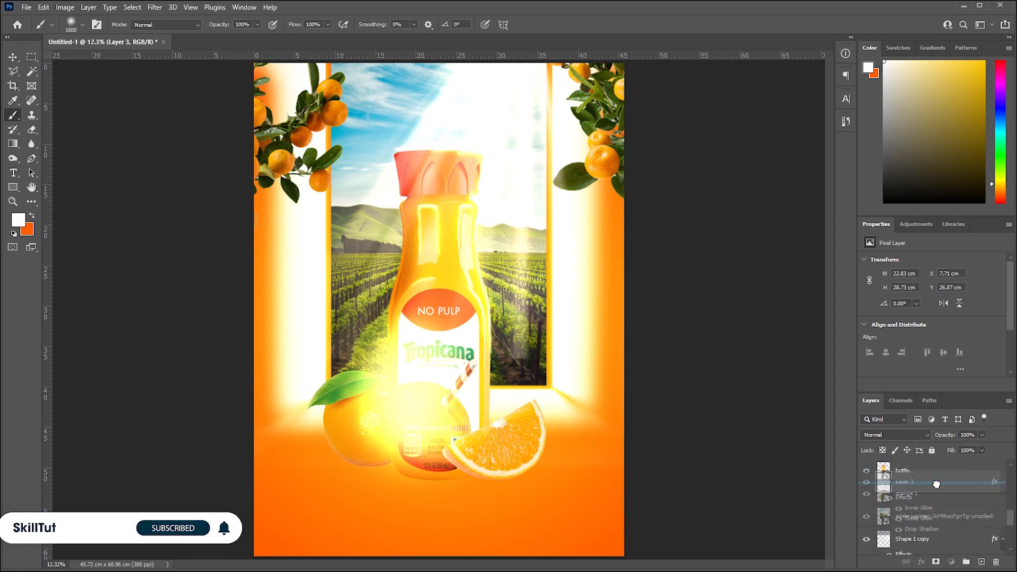
key(v)
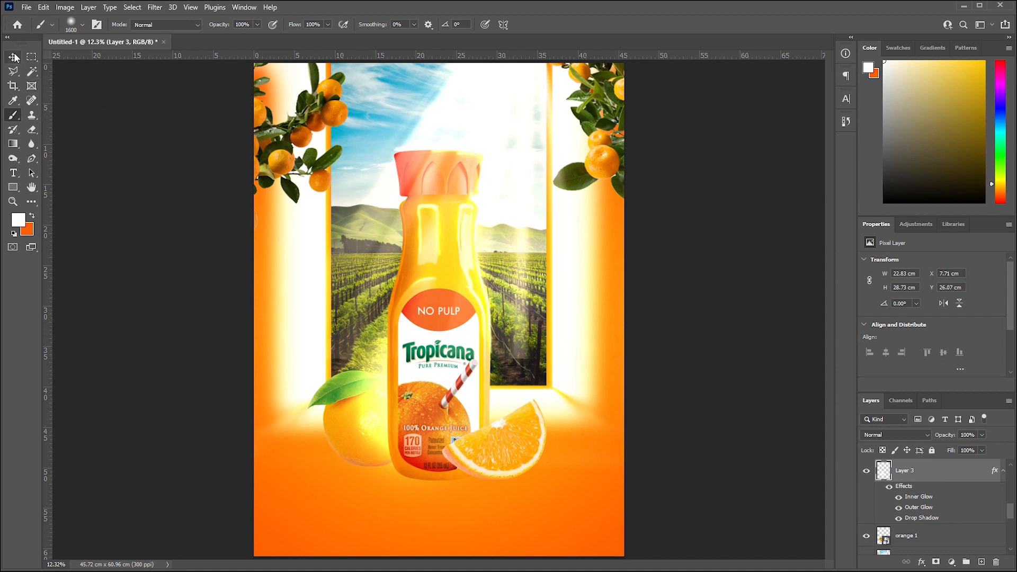
drag(381, 385, 411, 376)
Step: Darken the whole orange with a clipped Curves adjustment and erase its mask over the fruit's upper part with a 1000 px soft eraser
click(360, 432)
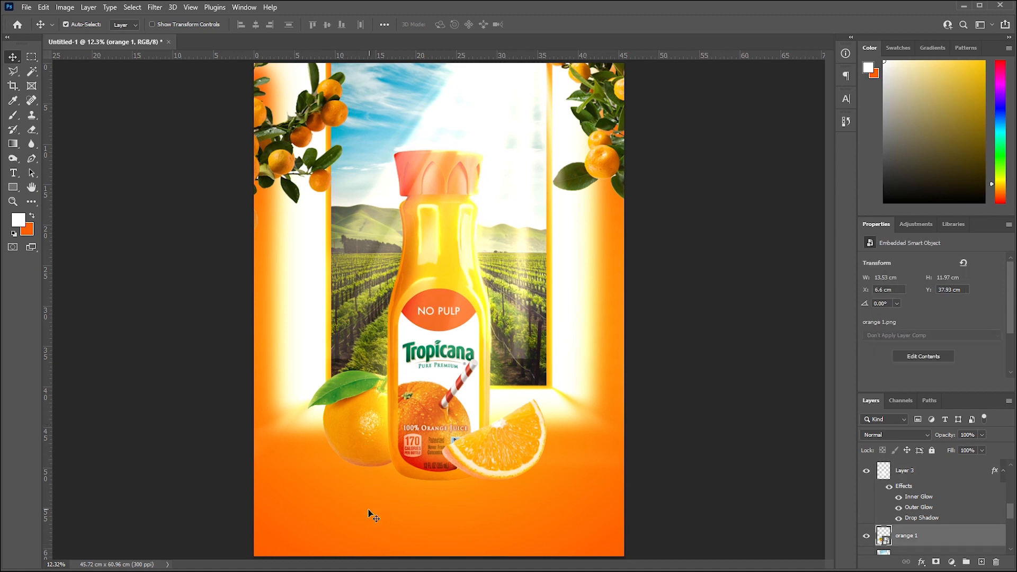
click(950, 563)
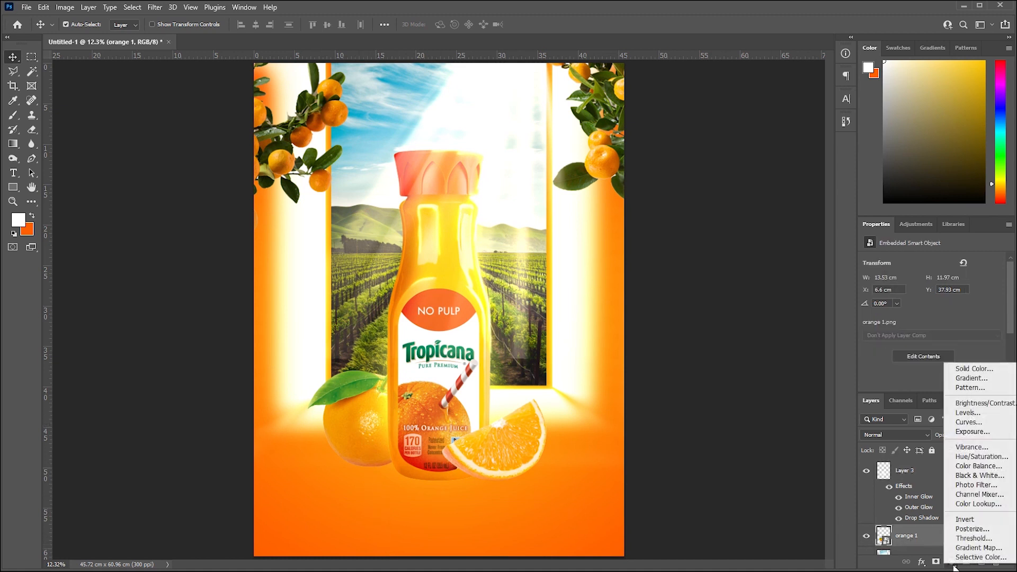
click(974, 421)
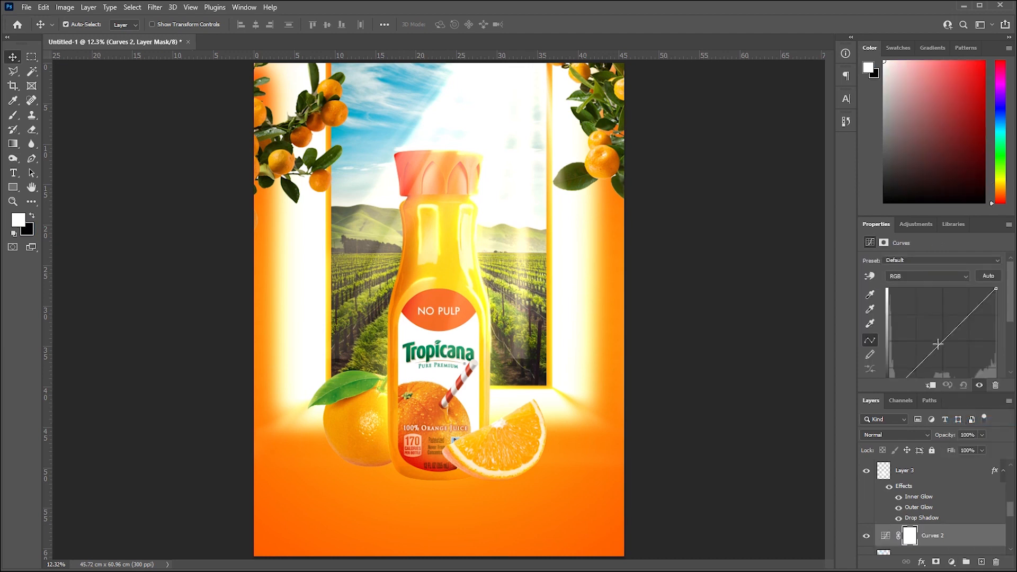
drag(938, 344, 953, 364)
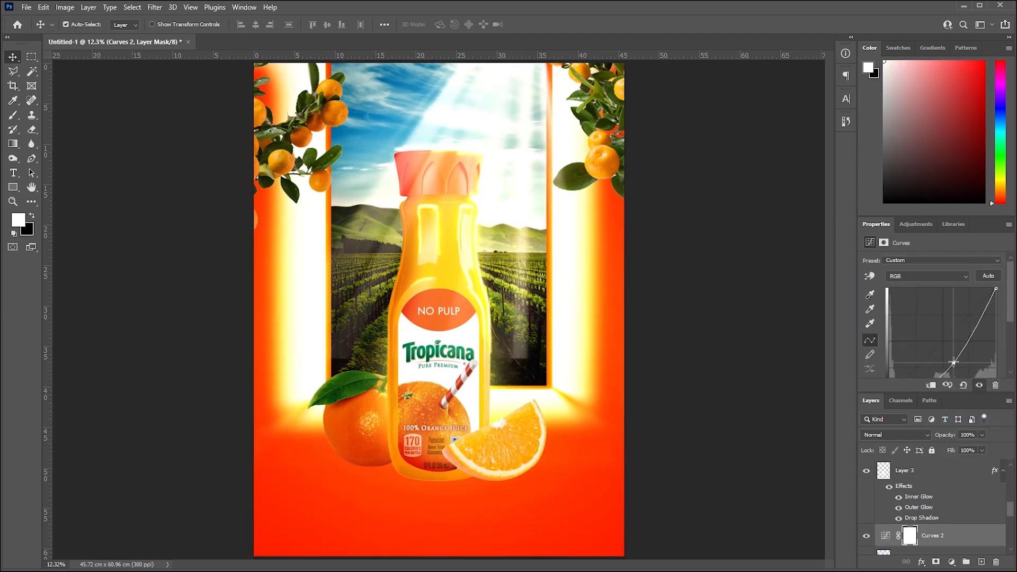
click(929, 388)
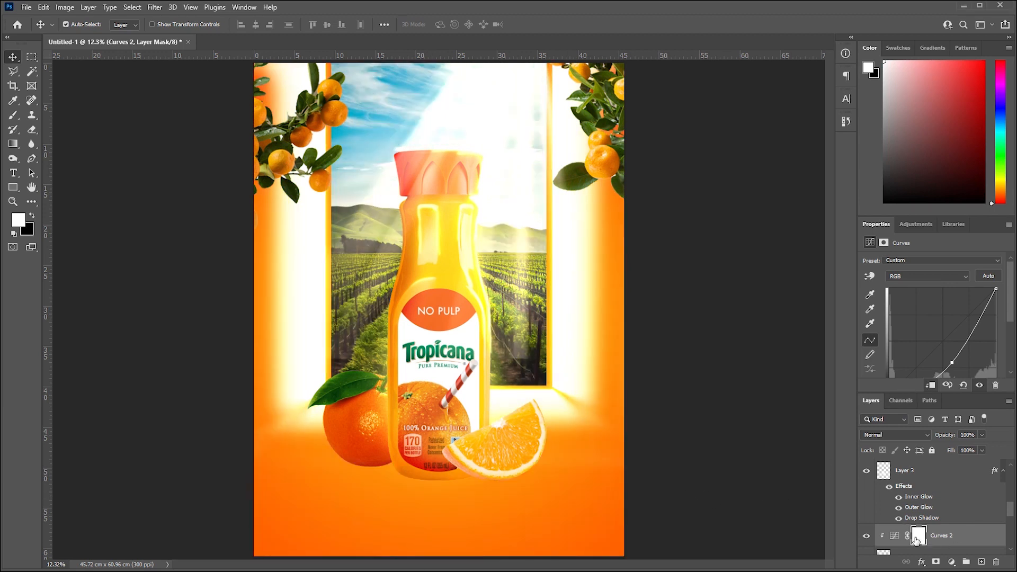
click(916, 540)
click(30, 131)
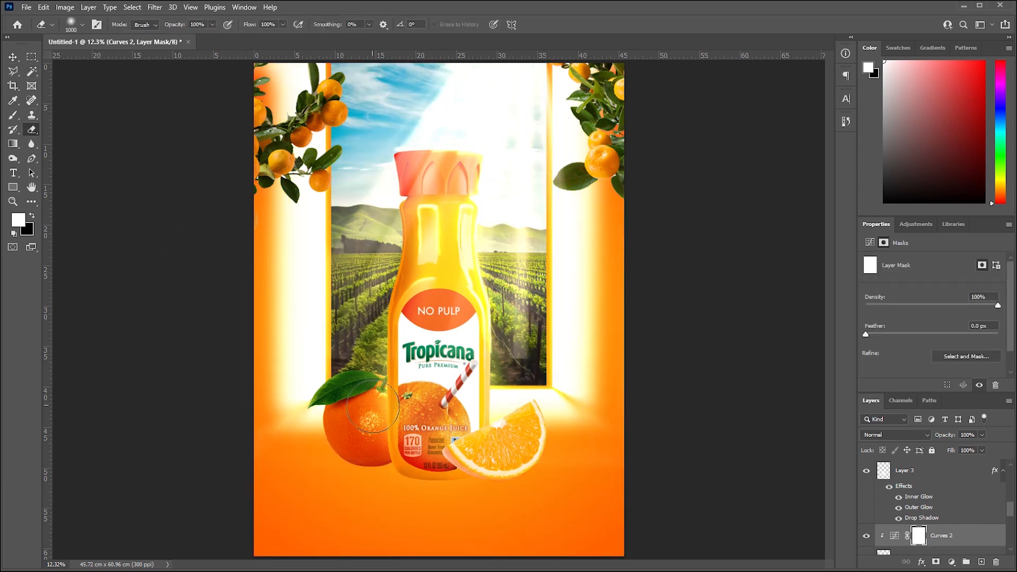
mouse_move(351, 389)
mouse_down()
mouse_move(364, 434)
mouse_move(379, 433)
mouse_move(359, 410)
mouse_up()
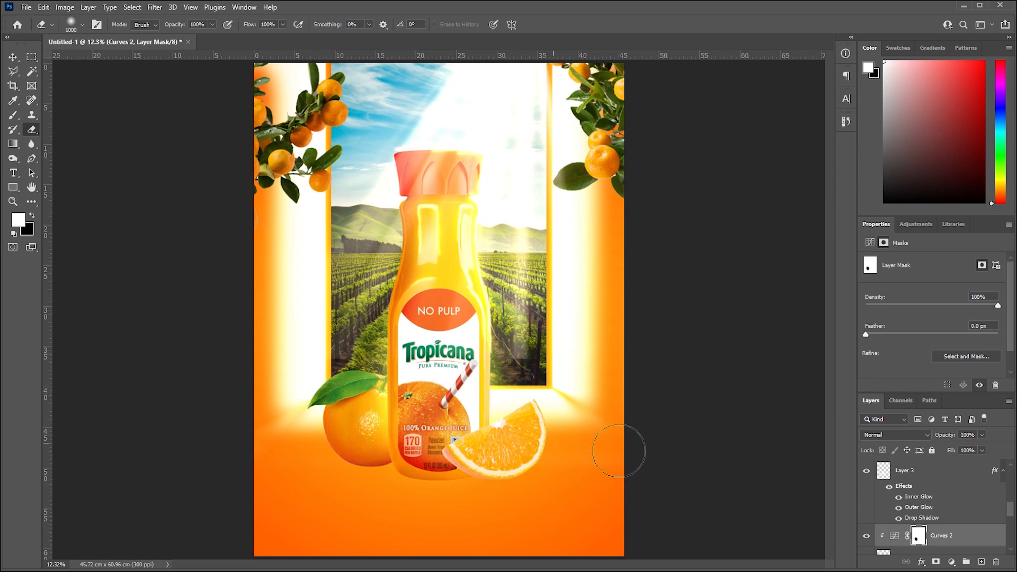
Step: Darken the orange slice with a clipped Curves adjustment and erase part of its mask over the middle of the slice
scroll(960, 512, down, 3)
scroll(960, 513, down, 4)
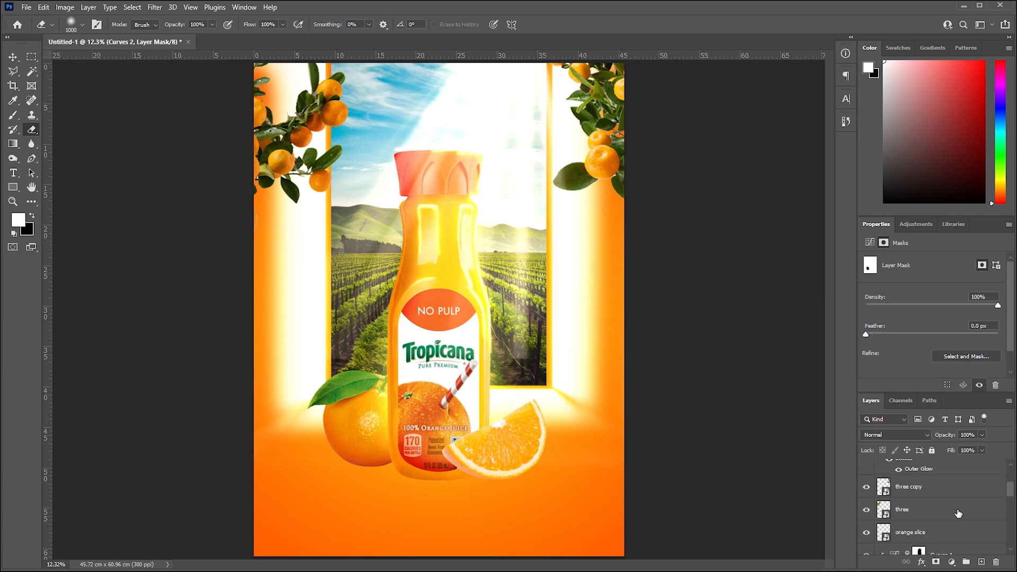
click(931, 537)
click(952, 562)
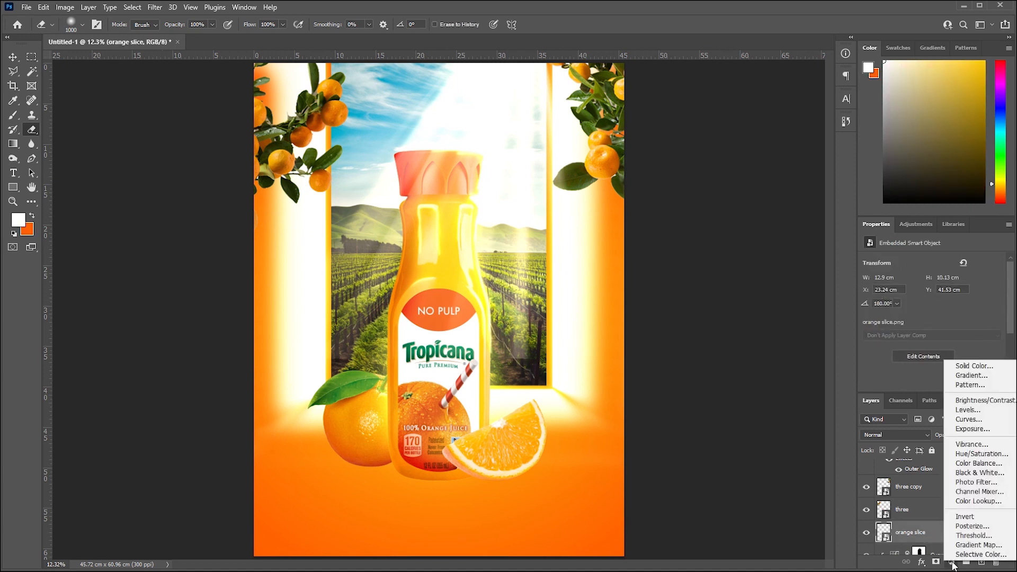
click(972, 420)
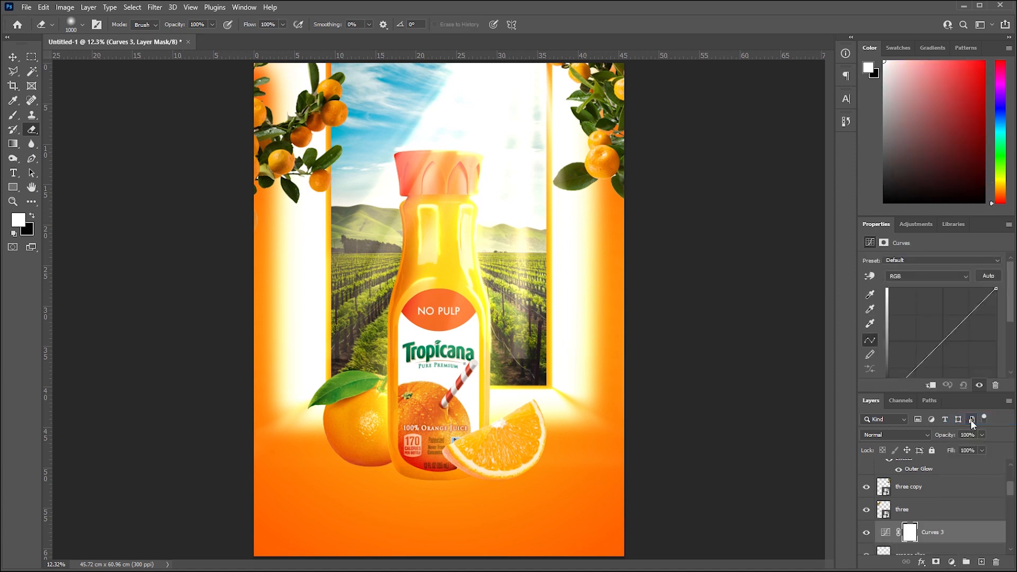
drag(952, 326, 955, 360)
click(930, 386)
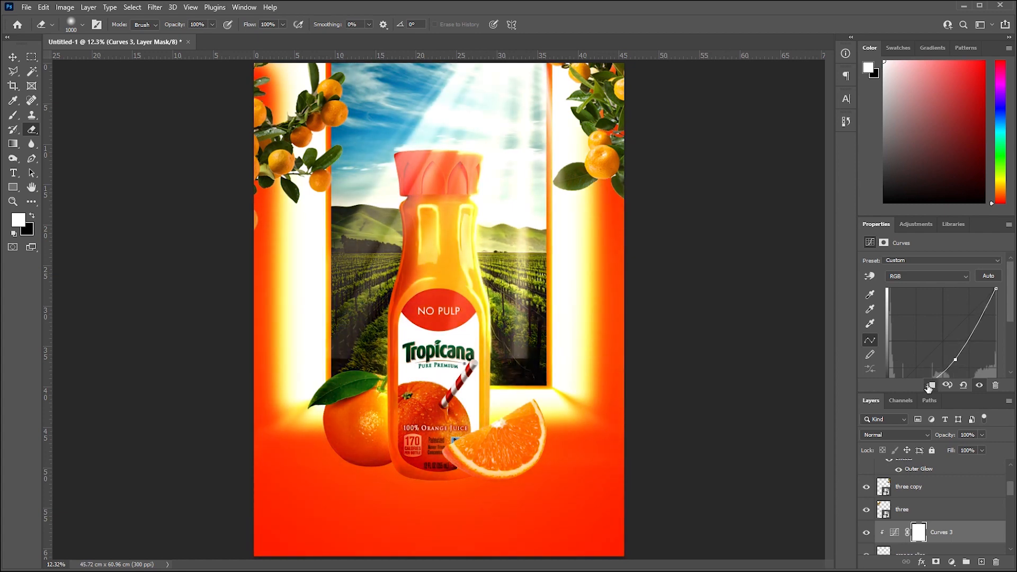
click(915, 532)
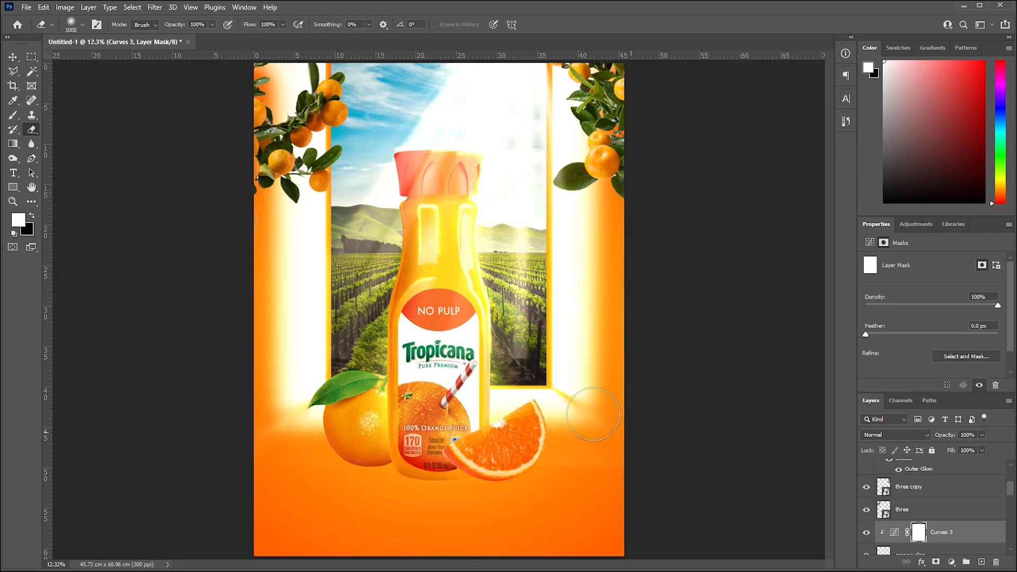
mouse_move(522, 421)
mouse_down()
mouse_move(502, 440)
mouse_move(518, 421)
mouse_move(510, 439)
mouse_up()
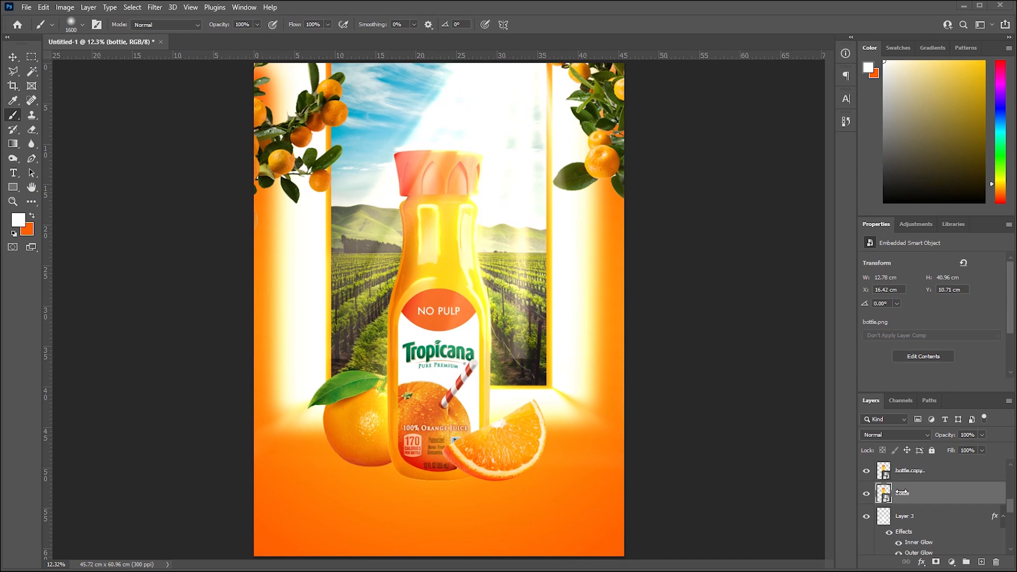
Step: Rasterize the bottle layer, then flip it vertically, squash and skew it to about 24 × 9 cm across the floor in front of the bottle
right_click(913, 496)
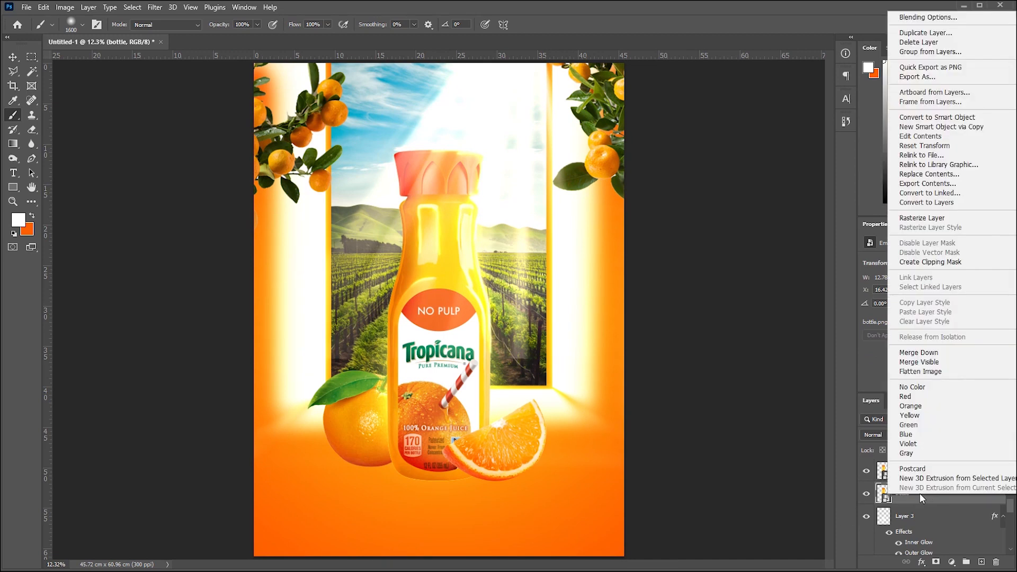
click(943, 218)
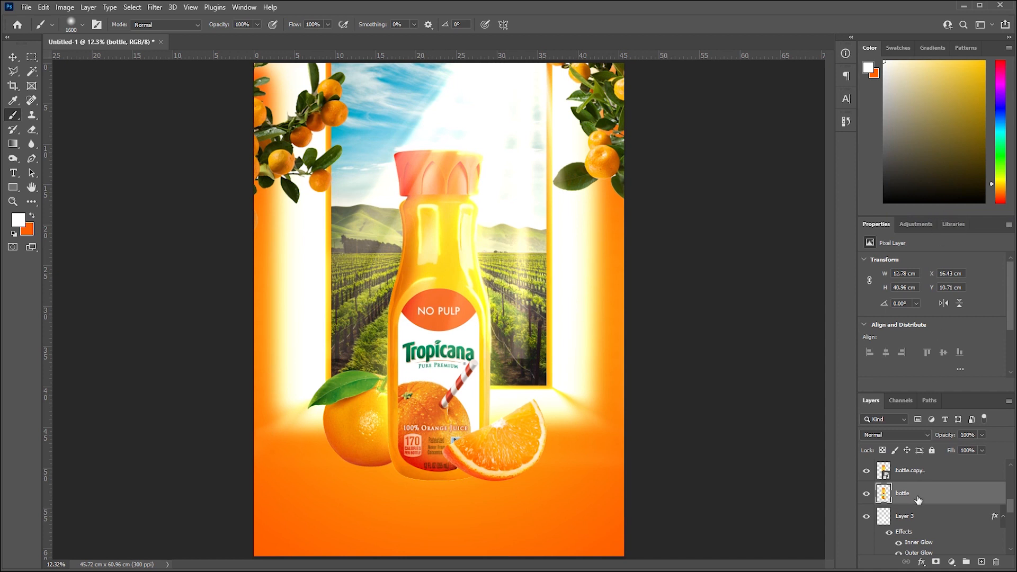
key(ctrl+t)
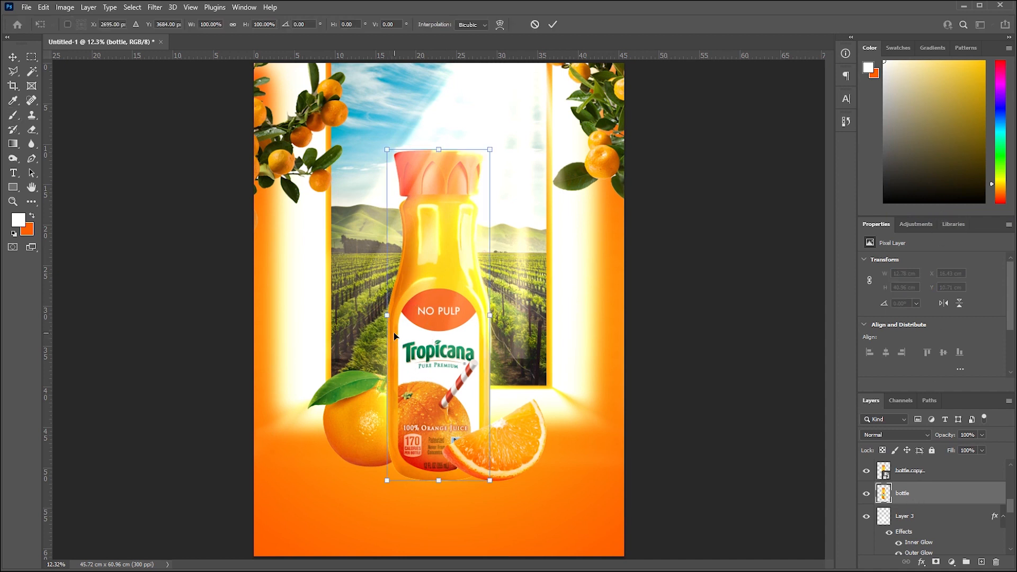
right_click(423, 323)
click(448, 546)
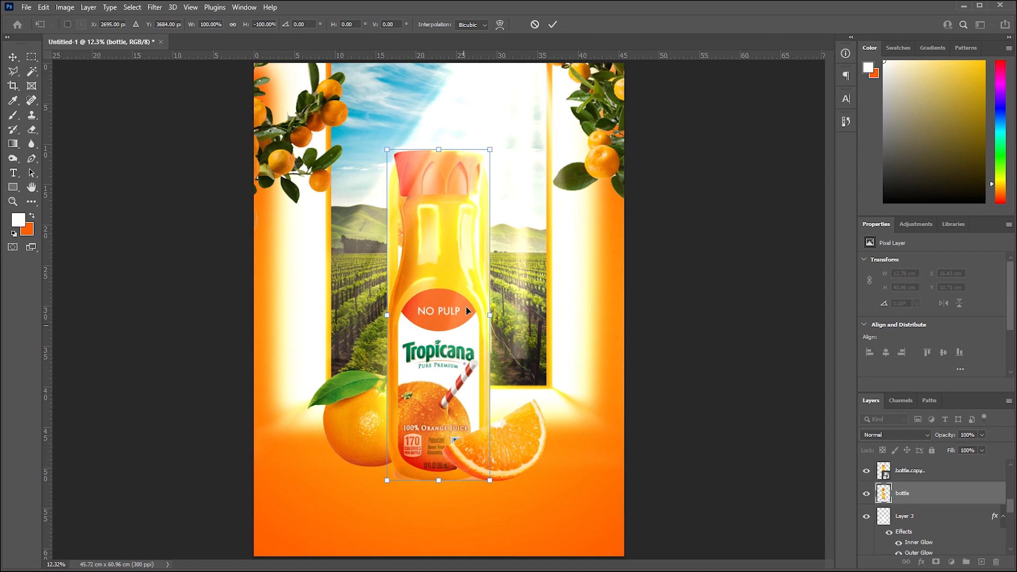
drag(441, 151, 313, 536)
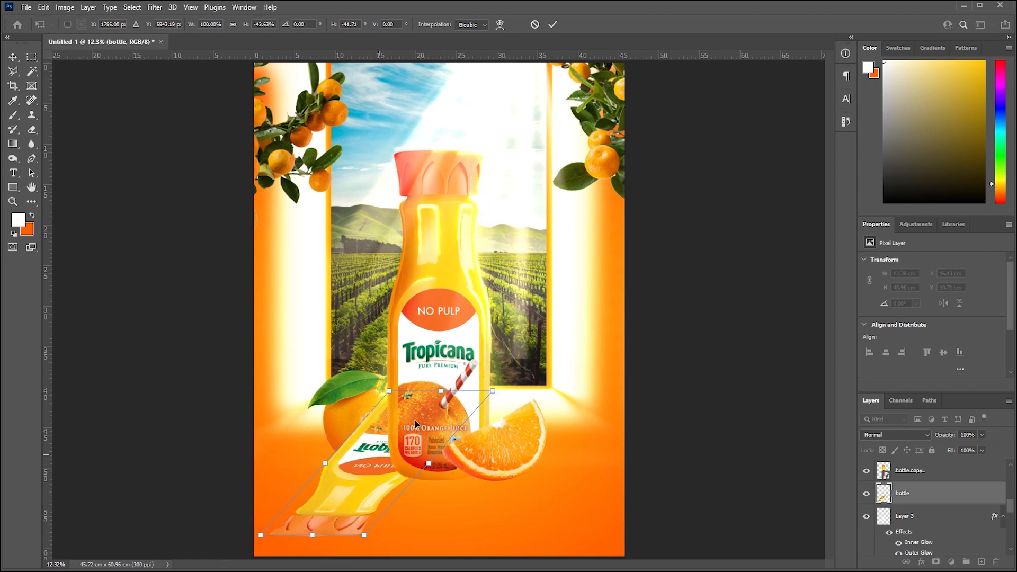
drag(458, 389, 464, 463)
drag(313, 537, 336, 540)
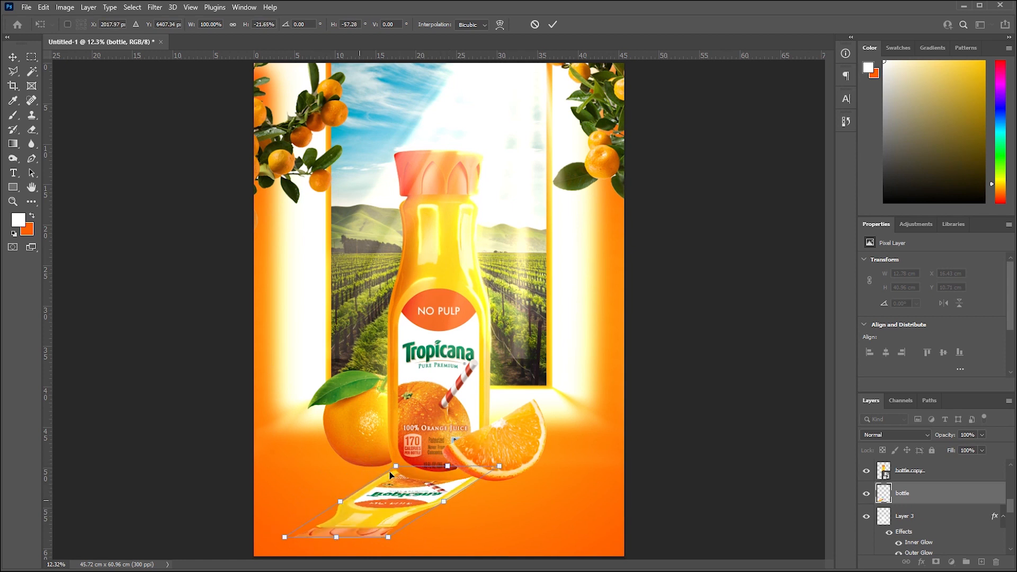
drag(448, 466, 450, 468)
click(554, 24)
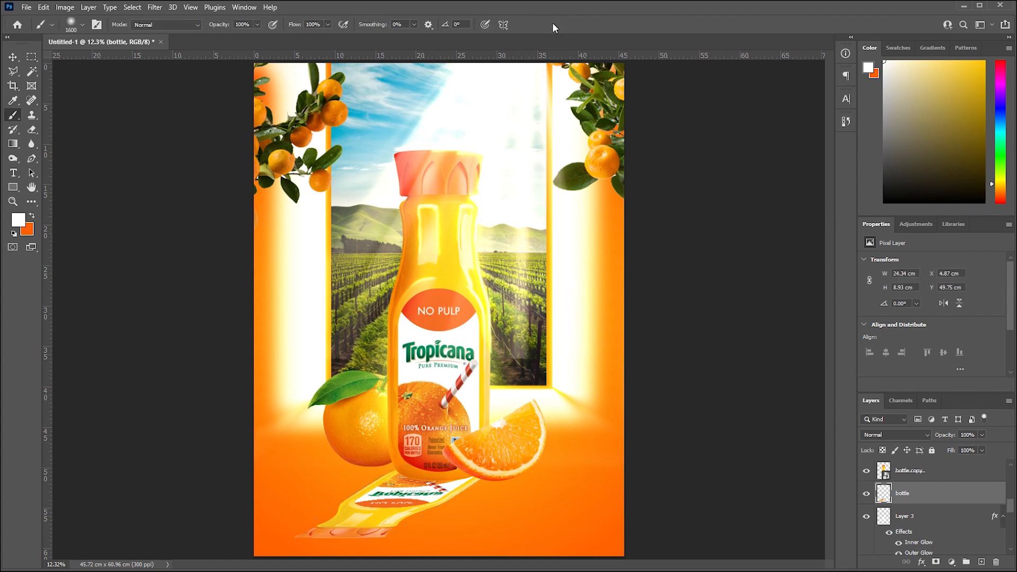
Step: Apply a black 100% Color Overlay to the flattened bottle and narrow it to about 23 cm so it meets the bottle's base
click(926, 561)
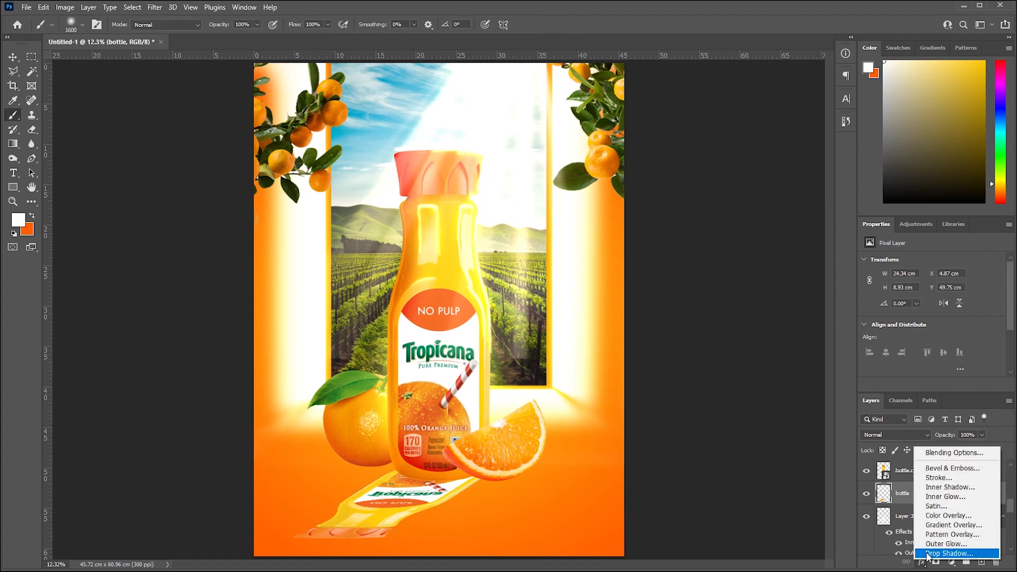
click(939, 518)
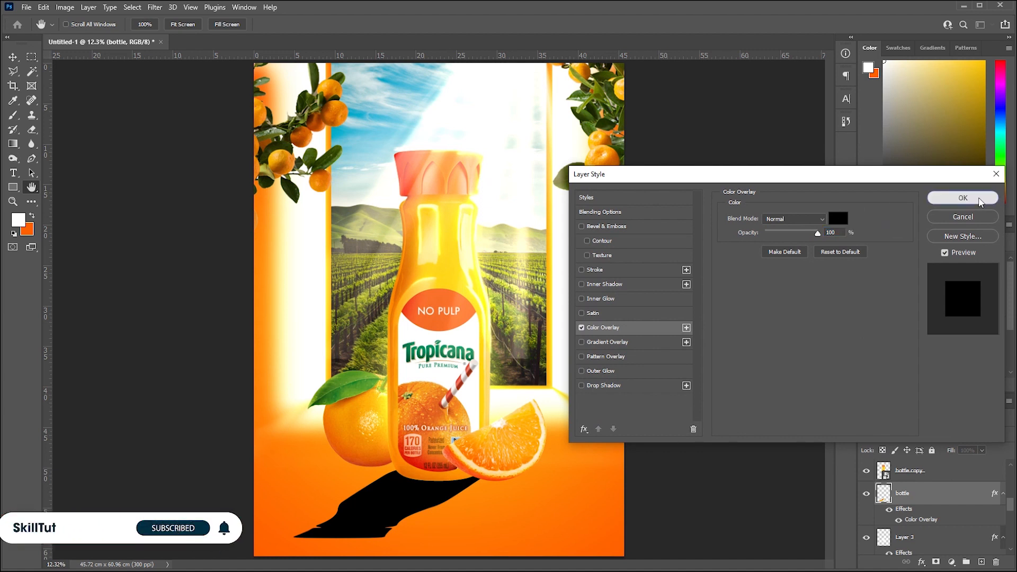
click(962, 198)
key(ctrl+t)
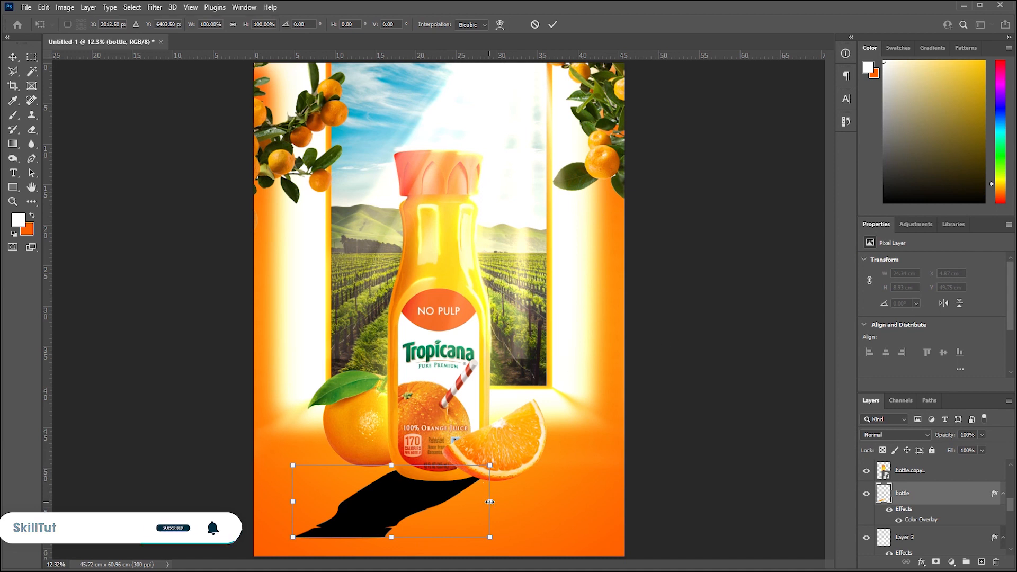
drag(486, 501, 480, 501)
drag(292, 470, 303, 472)
click(553, 24)
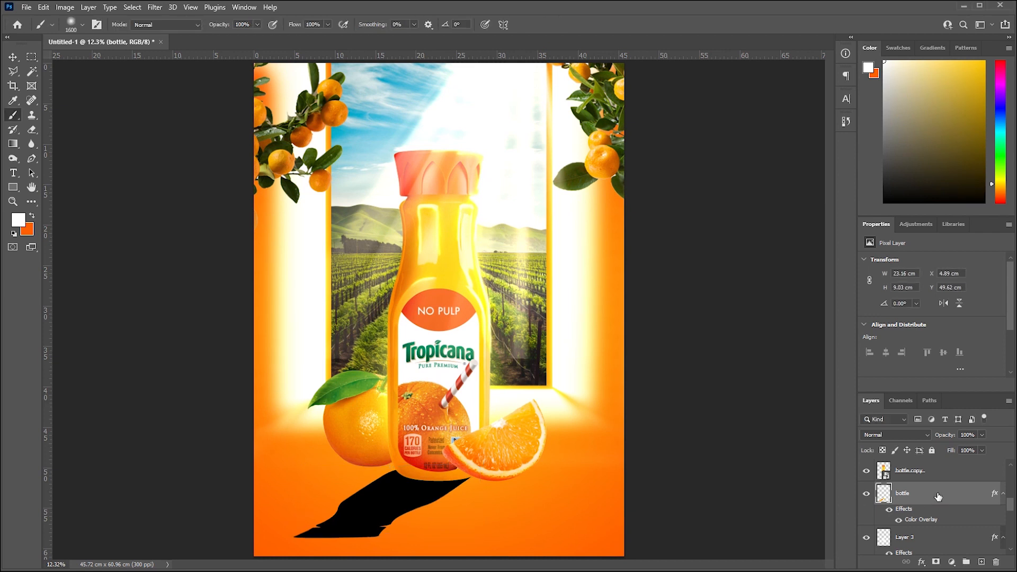
Step: Apply a 353 px Tilt-Shift blur to the bottle's floor shadow, with the blur increasing away from the bottle's base
click(159, 8)
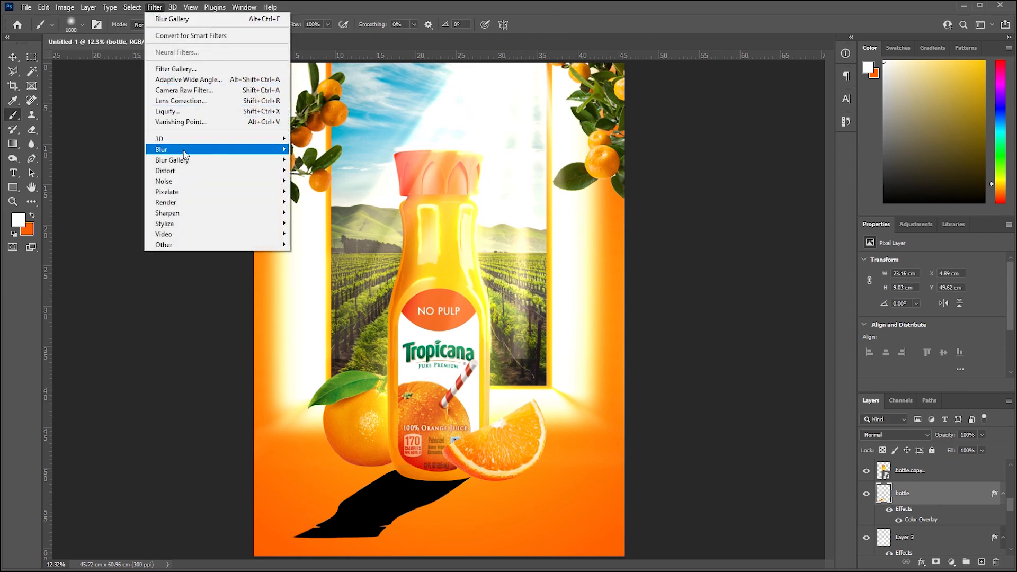
mouse_move(187, 151)
mouse_move(228, 160)
click(308, 180)
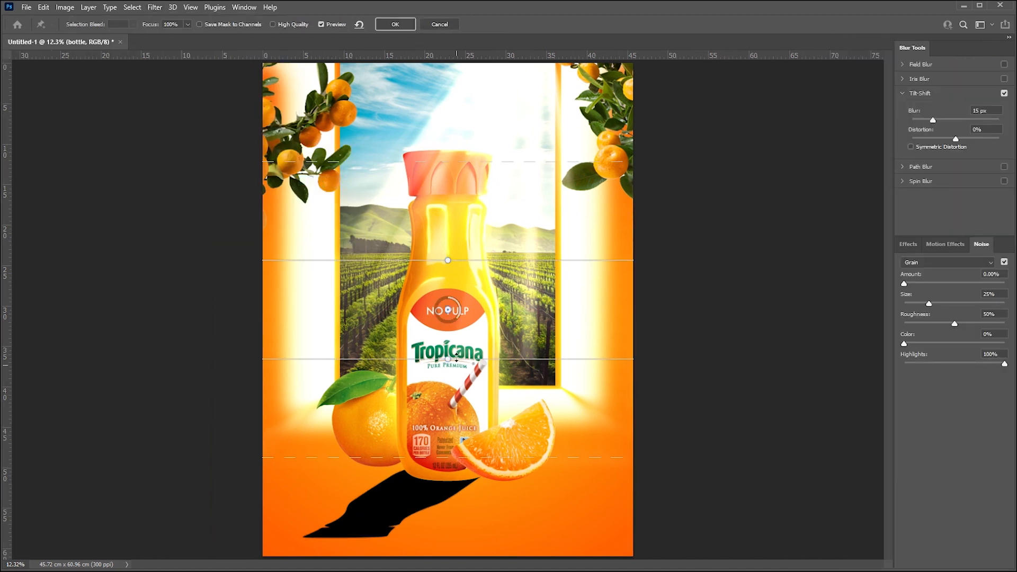
drag(448, 312, 444, 410)
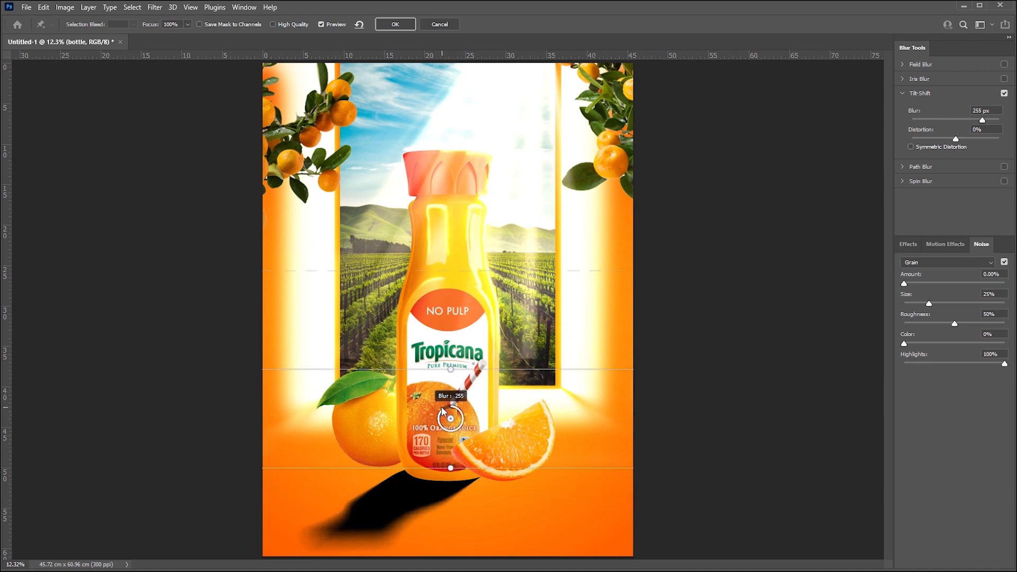
drag(433, 467, 435, 459)
mouse_move(443, 555)
mouse_down()
mouse_move(444, 520)
mouse_move(444, 537)
mouse_up()
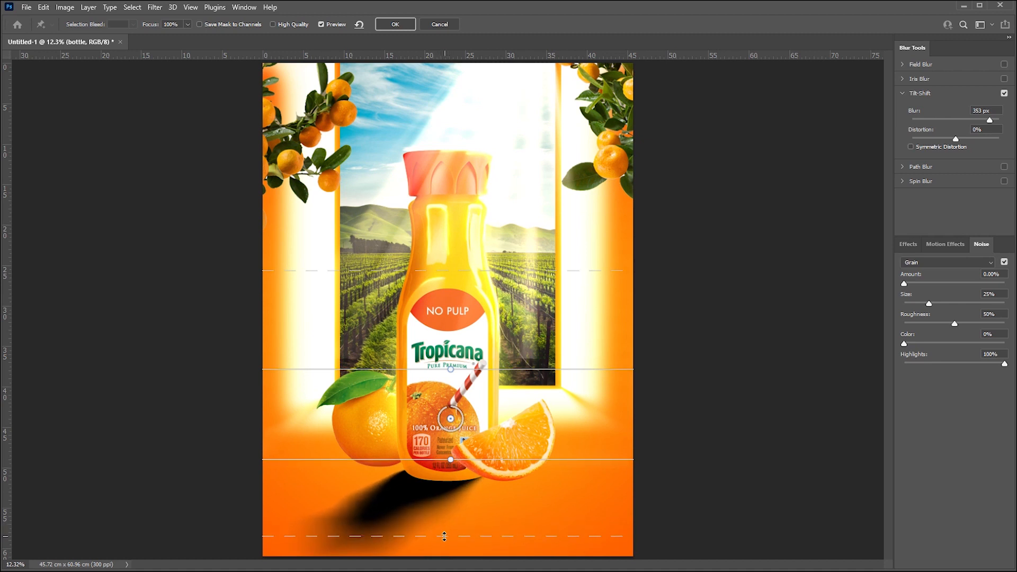
click(395, 24)
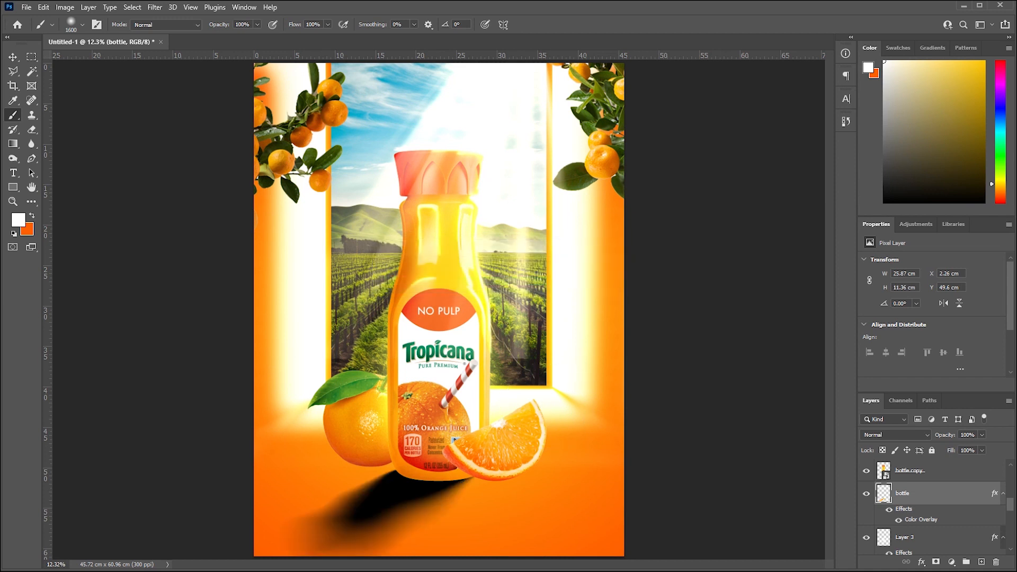
Step: Recolor the bottle shadow's Color Overlay to dark brown 742e04, based on the orange sampled from the poster floor
double_click(927, 522)
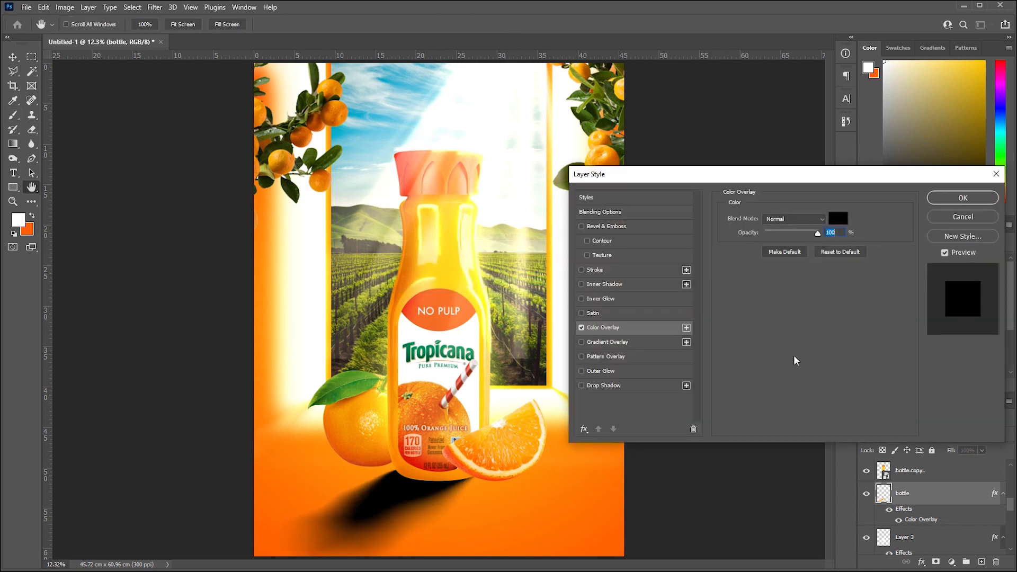
click(839, 218)
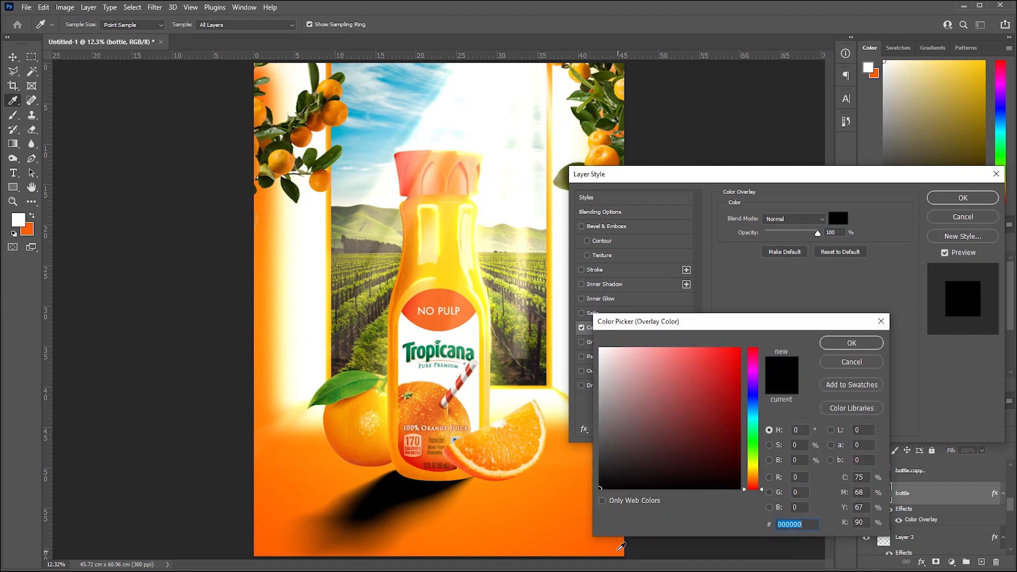
click(621, 547)
drag(719, 437, 736, 434)
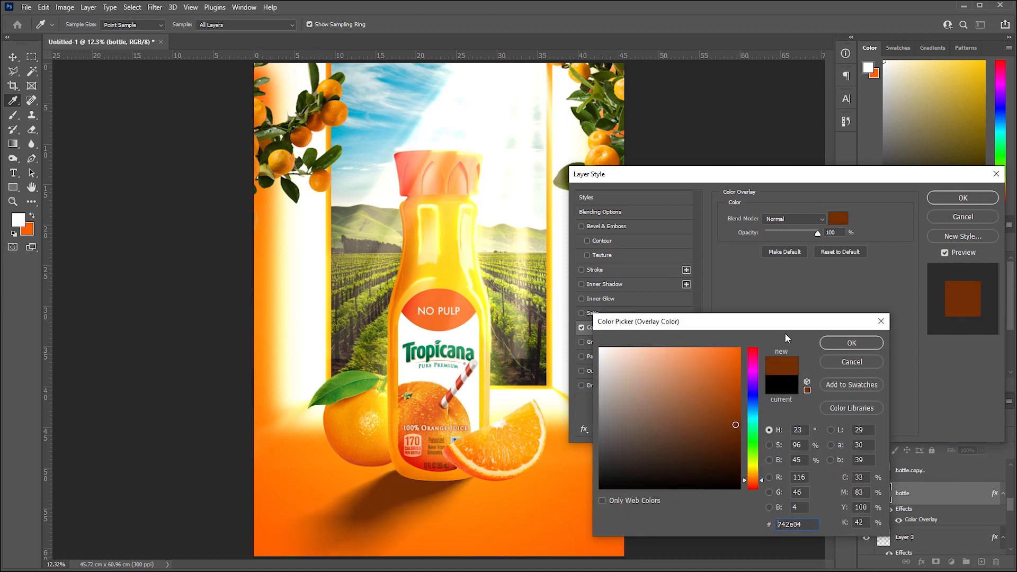
click(845, 343)
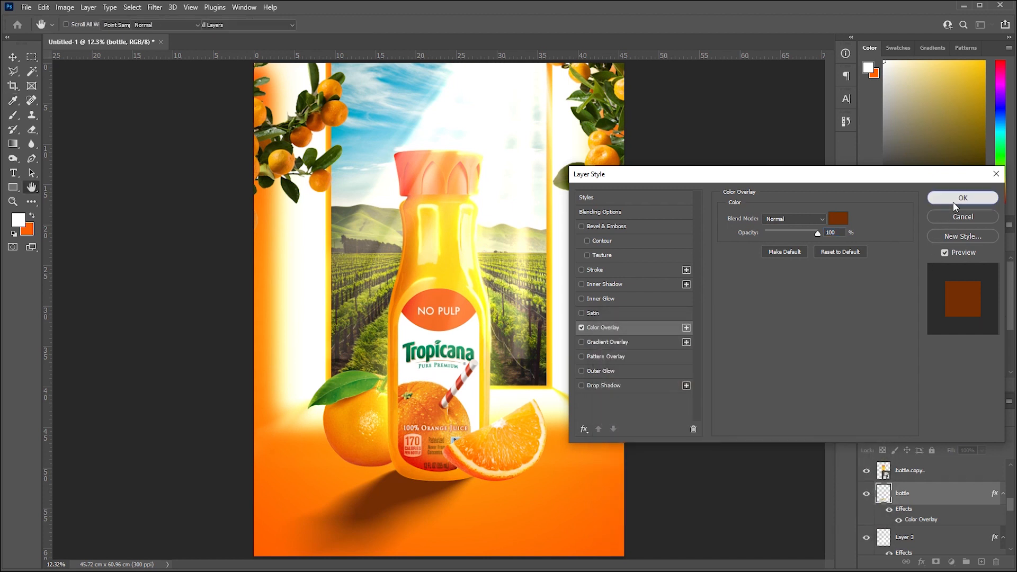
click(953, 200)
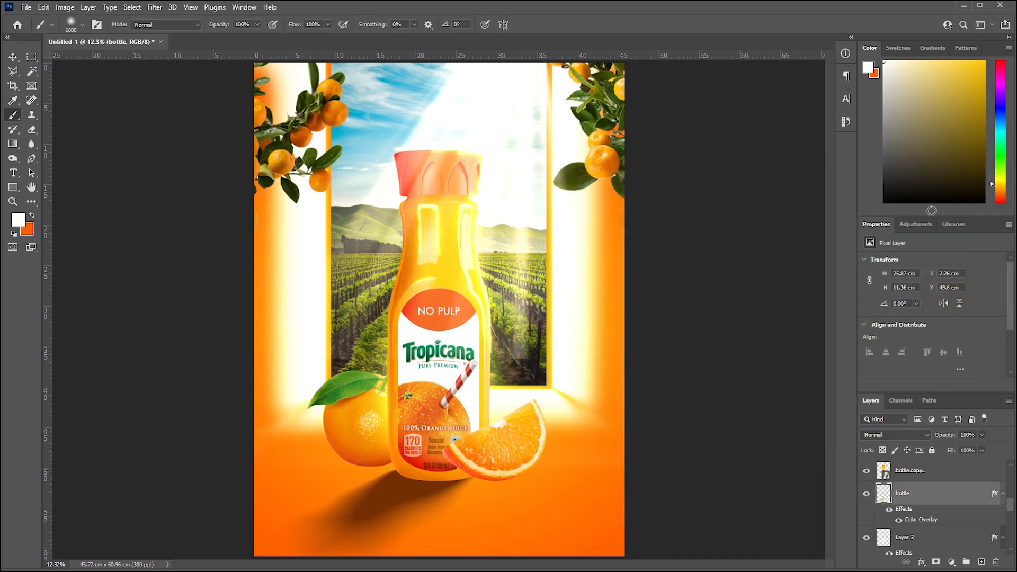
Step: Duplicate the bottle's floor shadow and scale the copy to about 63% beneath the whole orange
click(12, 56)
drag(410, 491, 321, 459)
key(ctrl+j)
key(ctrl+t)
drag(395, 494, 387, 491)
drag(244, 525, 256, 516)
mouse_move(255, 459)
mouse_down()
mouse_move(253, 450)
mouse_move(265, 460)
mouse_up()
drag(387, 450, 389, 463)
drag(326, 461, 323, 461)
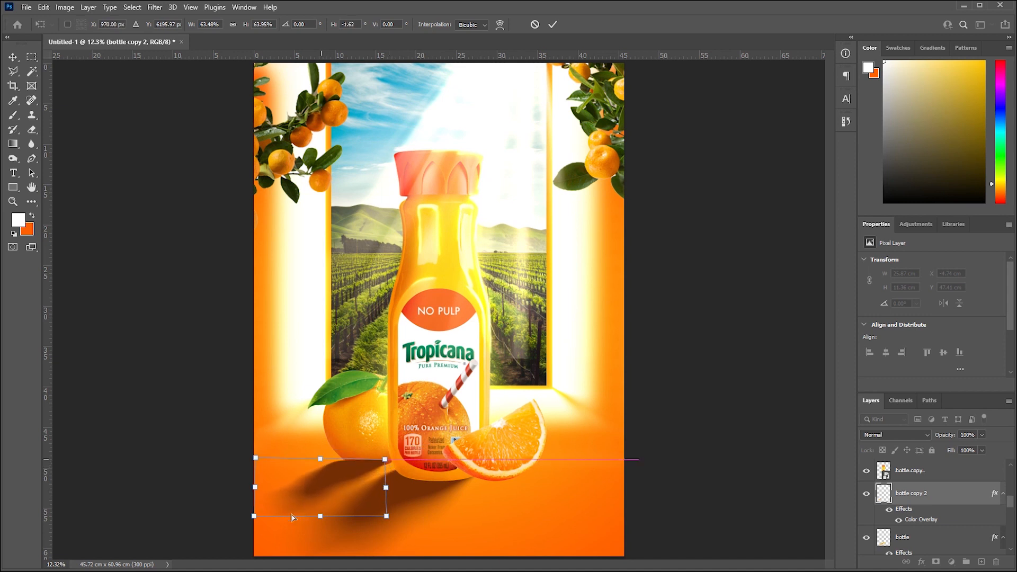
Step: Distort the whole orange's shadow to about 18 × 7.6 cm and move its layer behind the orange, just above the vineyard photo
drag(252, 518, 236, 510)
drag(386, 516, 425, 531)
drag(353, 465, 367, 465)
click(551, 25)
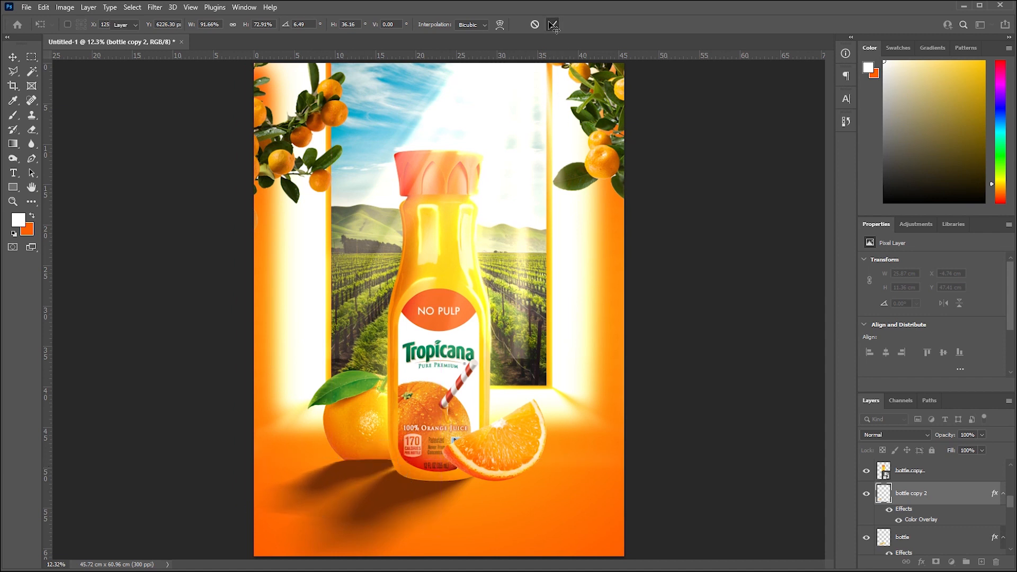
mouse_move(920, 485)
mouse_down()
mouse_move(922, 568)
mouse_move(910, 495)
mouse_up()
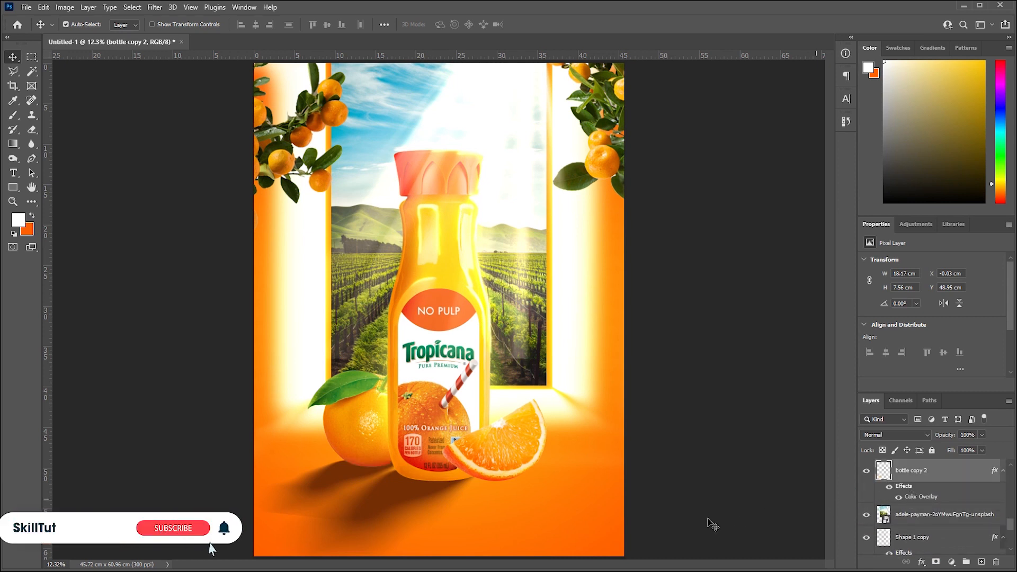
Step: Duplicate the orange's shadow under the orange slice and skew the copy to about 15.6 × 7.6 cm to fit the slice
drag(355, 477, 488, 487)
key(ctrl+j)
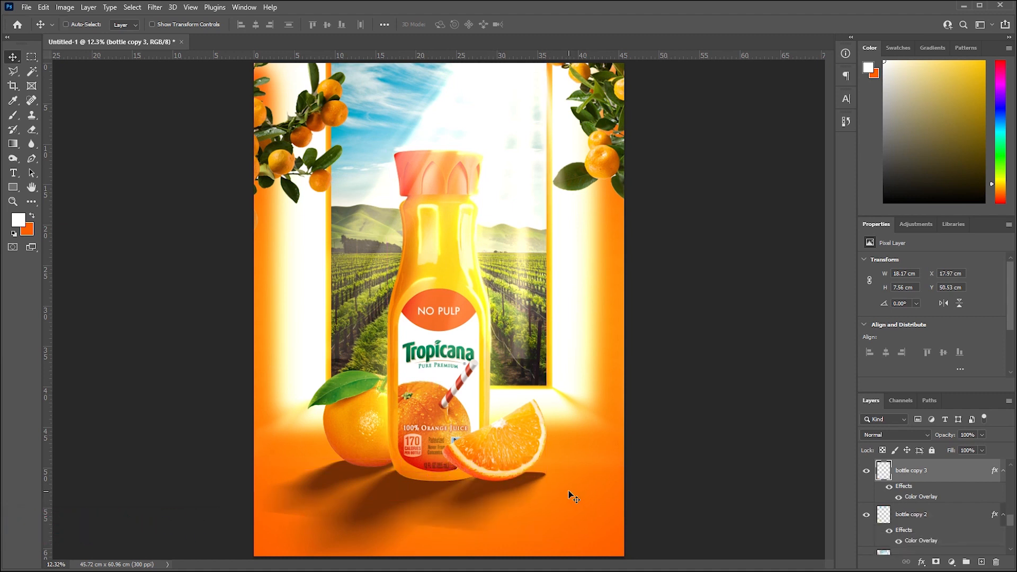
key(ctrl+t)
drag(546, 472, 523, 473)
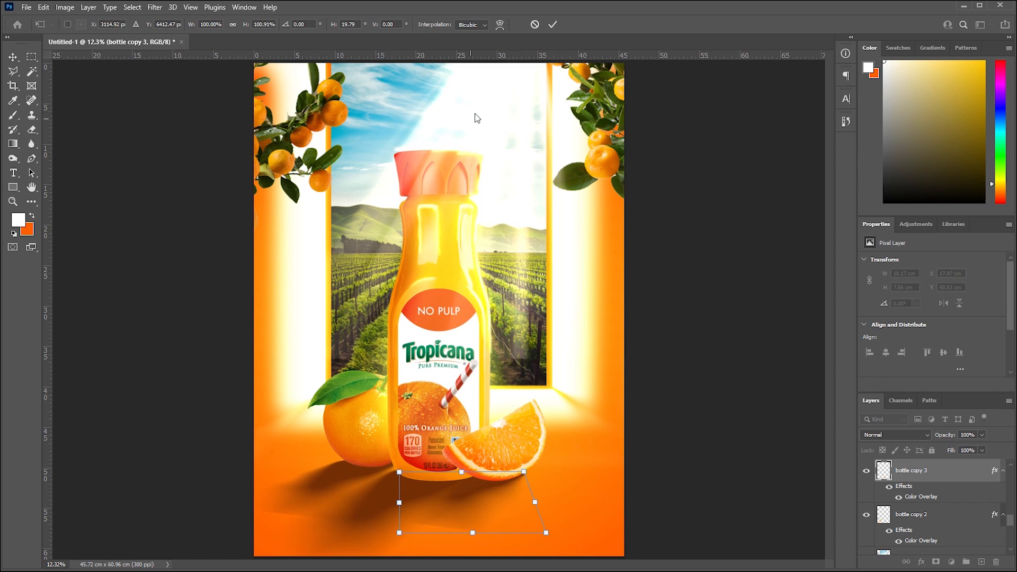
click(551, 24)
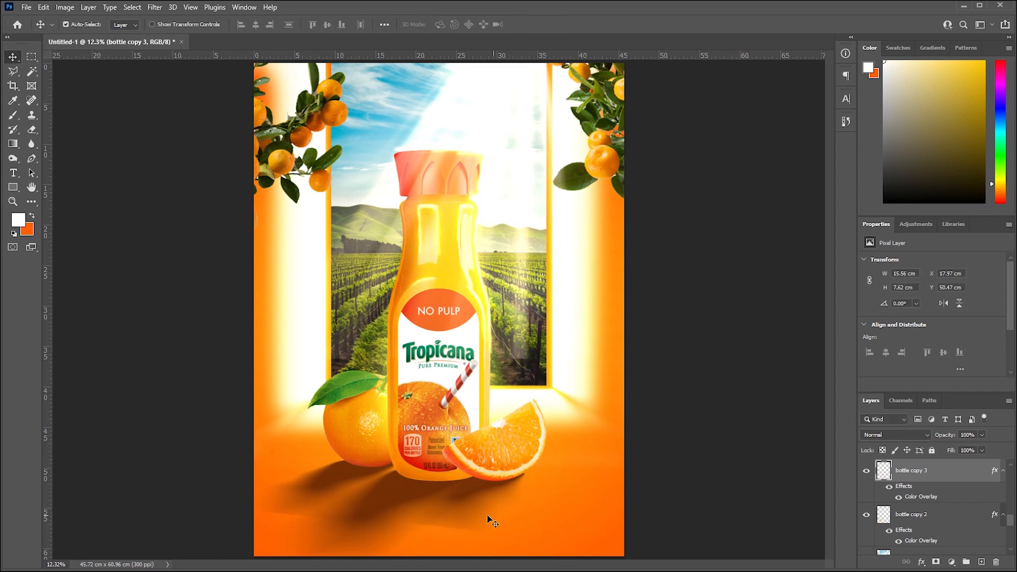
Step: Erase the outer ends of the slice's and whole orange's shadows with a soft 1000 px Eraser
click(32, 130)
drag(467, 537, 377, 535)
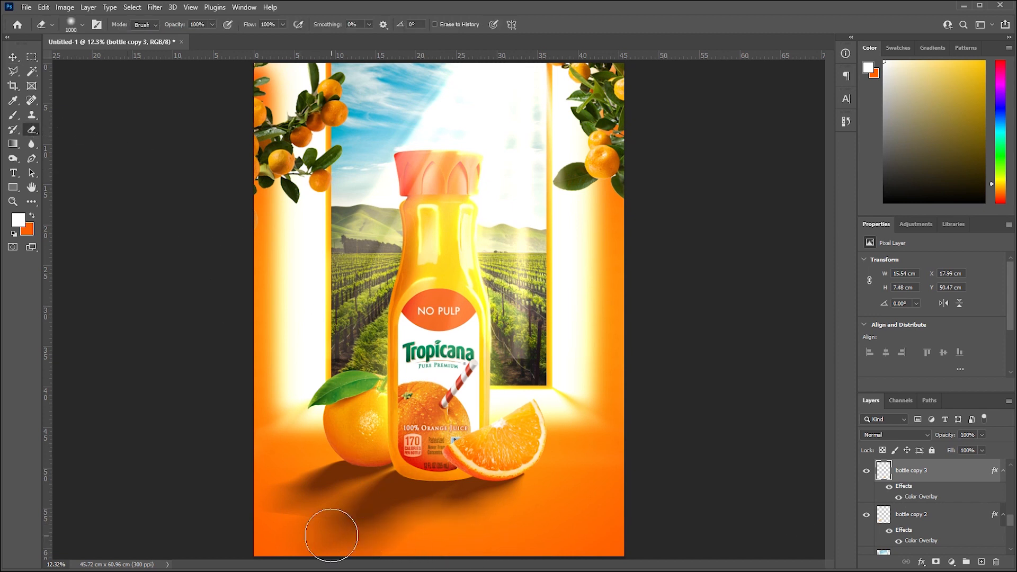
click(906, 513)
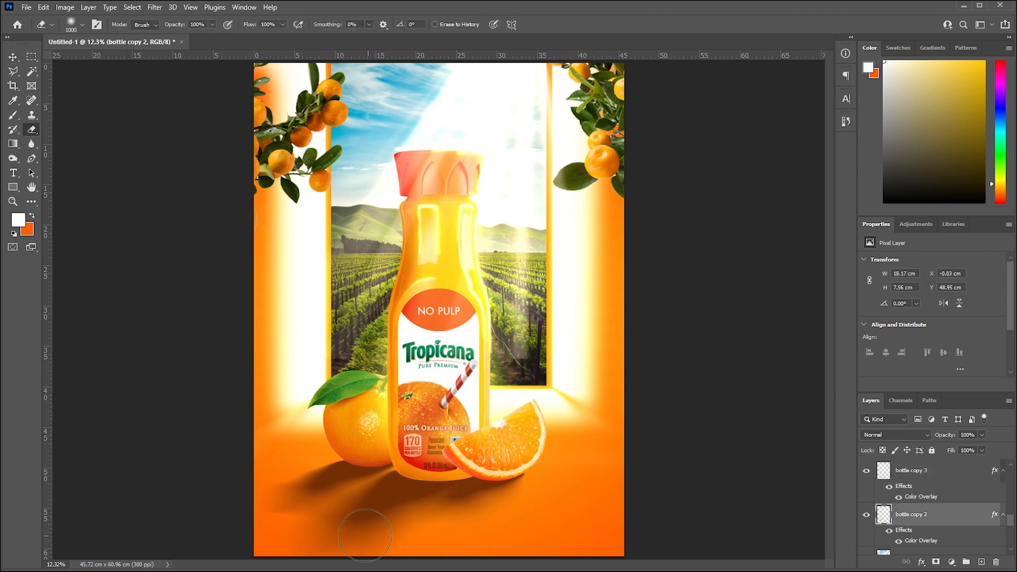
mouse_move(365, 535)
mouse_down()
mouse_move(304, 533)
mouse_move(223, 500)
mouse_up()
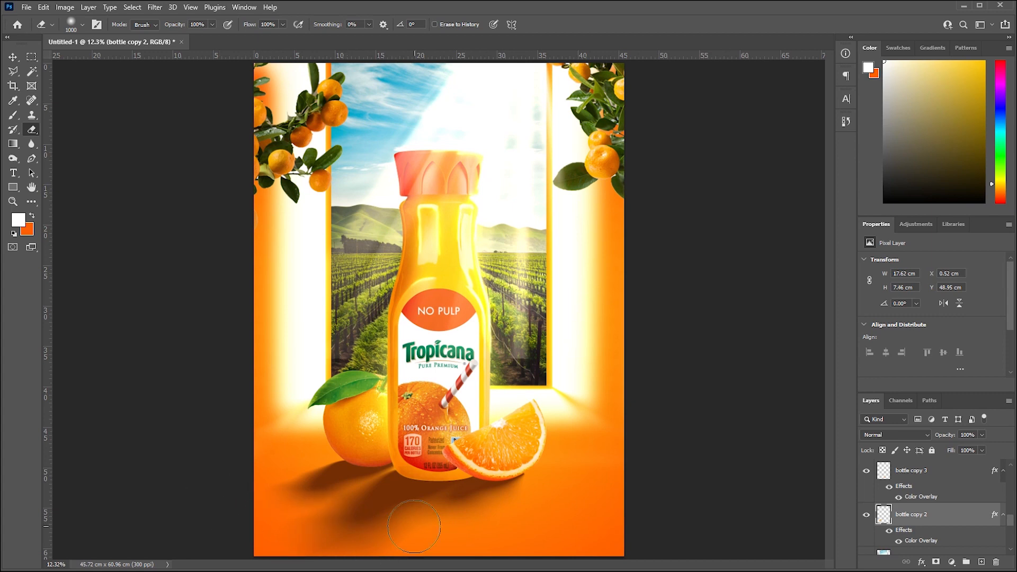
Step: Place the Tropicana-Logo-2007-1 image above the bottle at about 24 × 8 cm and move its layer above Layer 2
key(z)
key(alt+Tab)
click(455, 280)
drag(455, 283, 439, 487)
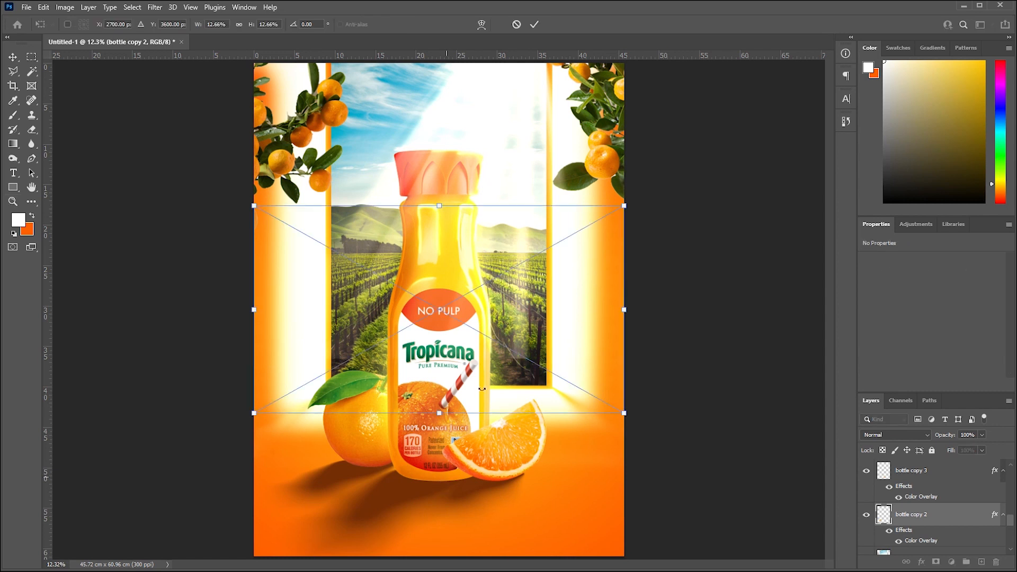
drag(585, 233, 551, 241)
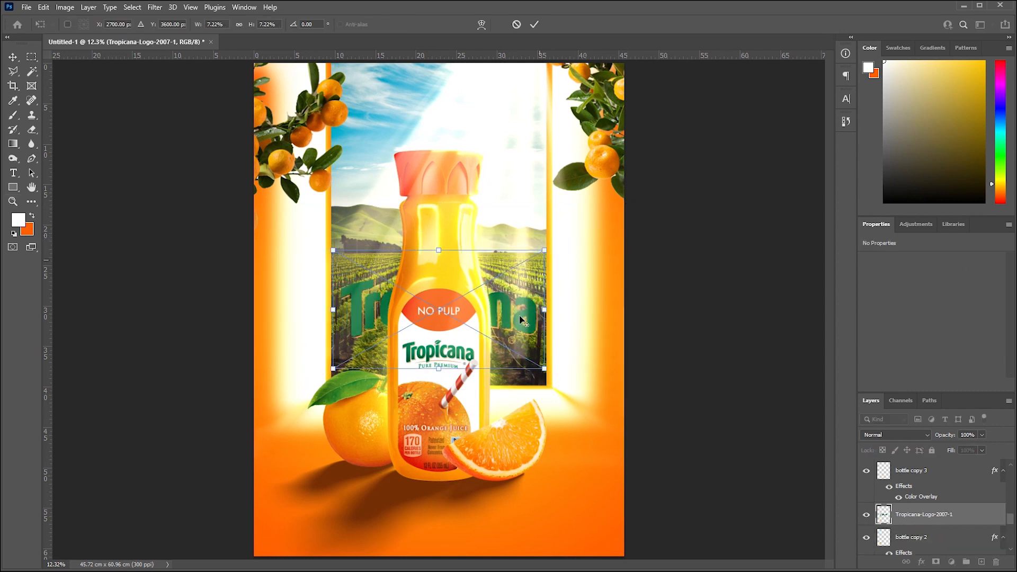
drag(522, 315, 526, 122)
click(535, 24)
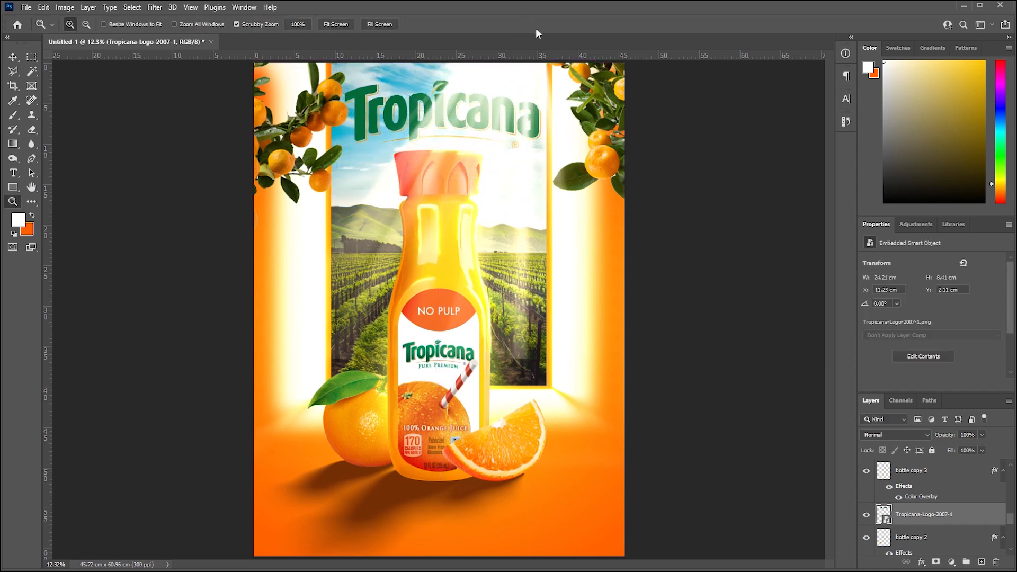
drag(946, 519, 931, 462)
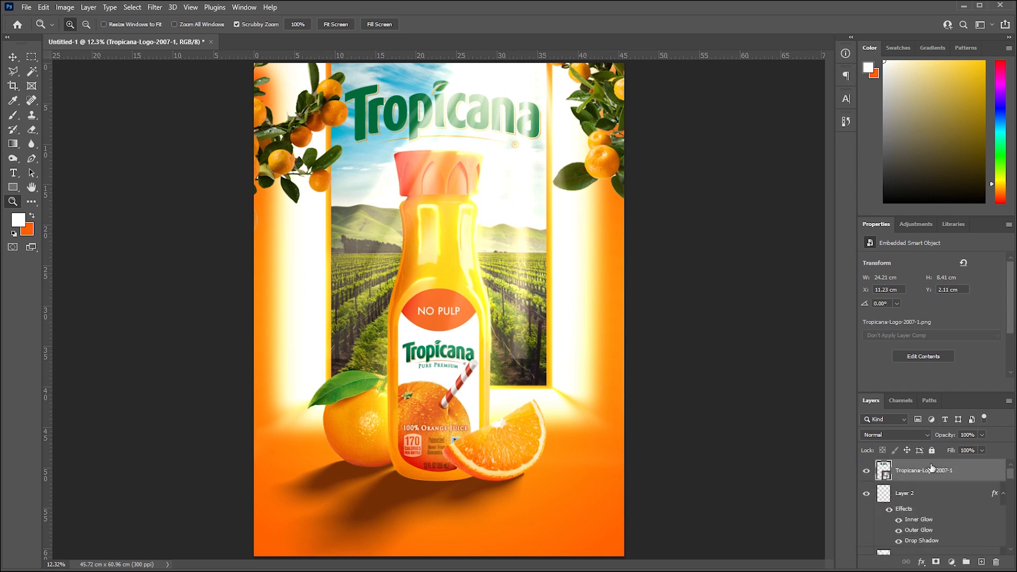